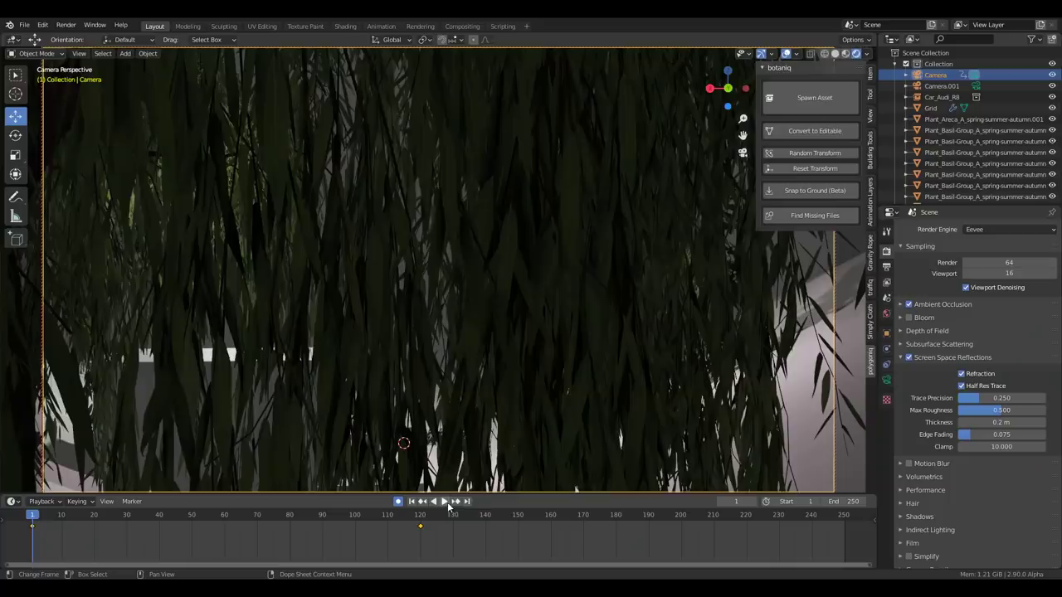
# - Play the camera animation past the willow trees, small building and car
pyautogui.click(446, 502)
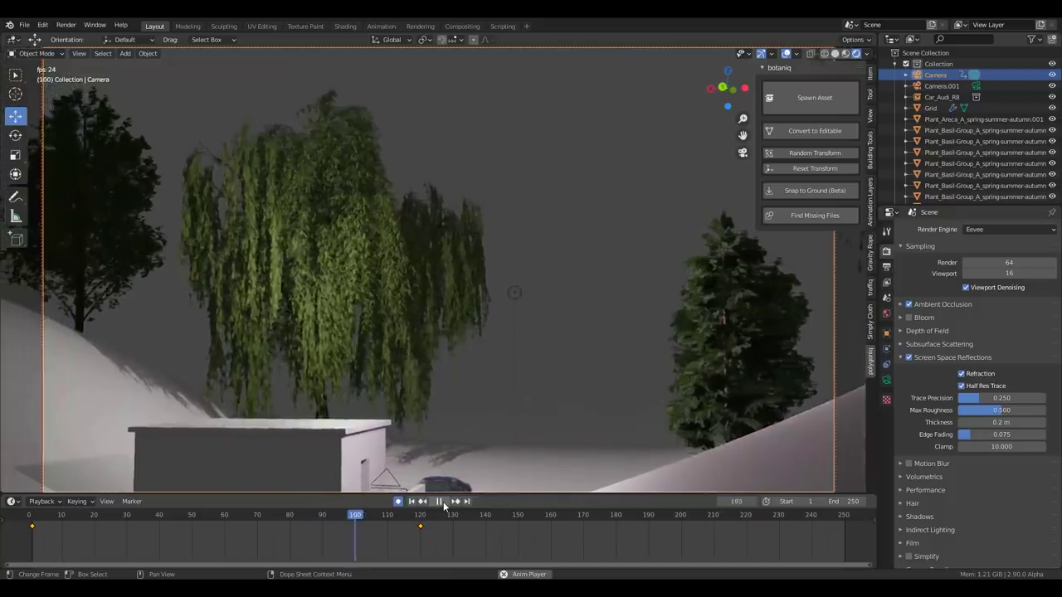
# - Pause the camera animation playback in the Timeline
pyautogui.click(440, 502)
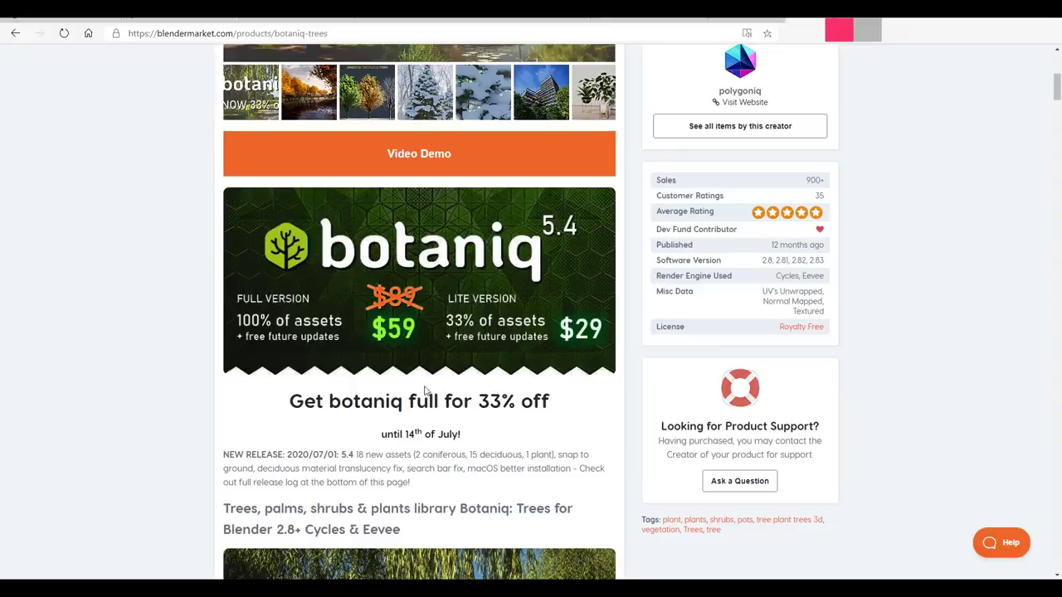
# - Scroll the botaniq page through Features and Assets to the Deciduous list, Maple to Elm
pyautogui.scroll(-9, 432, 381)
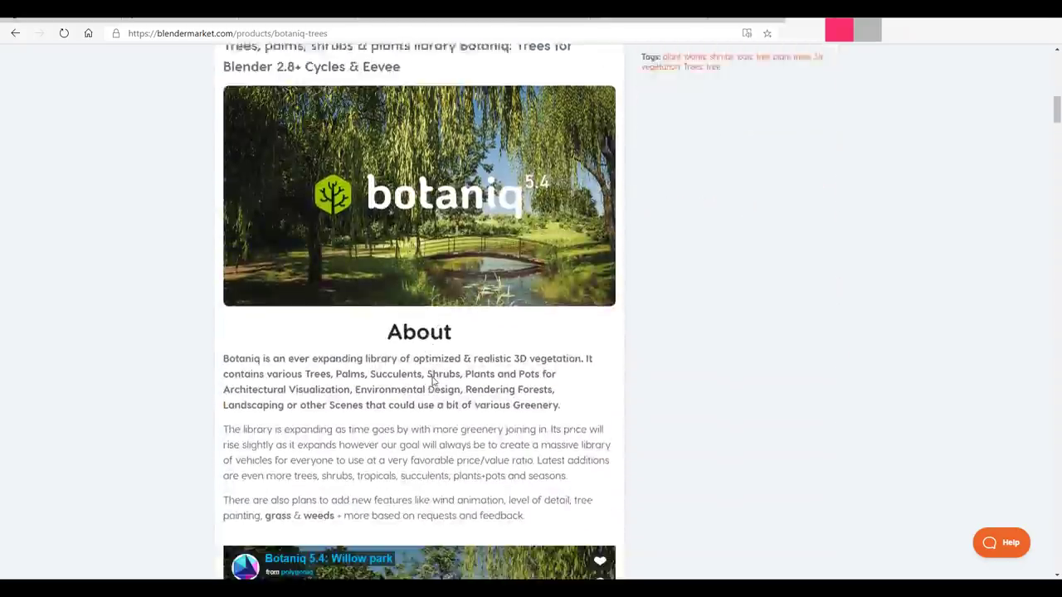
pyautogui.scroll(-7, 431, 381)
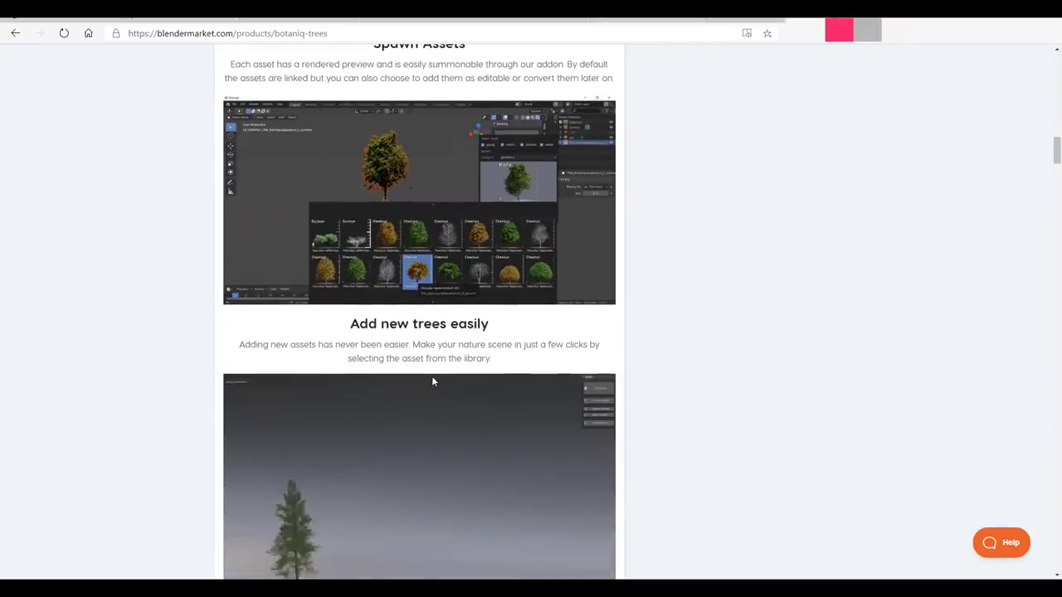
pyautogui.scroll(-9, 431, 381)
pyautogui.scroll(-10, 431, 381)
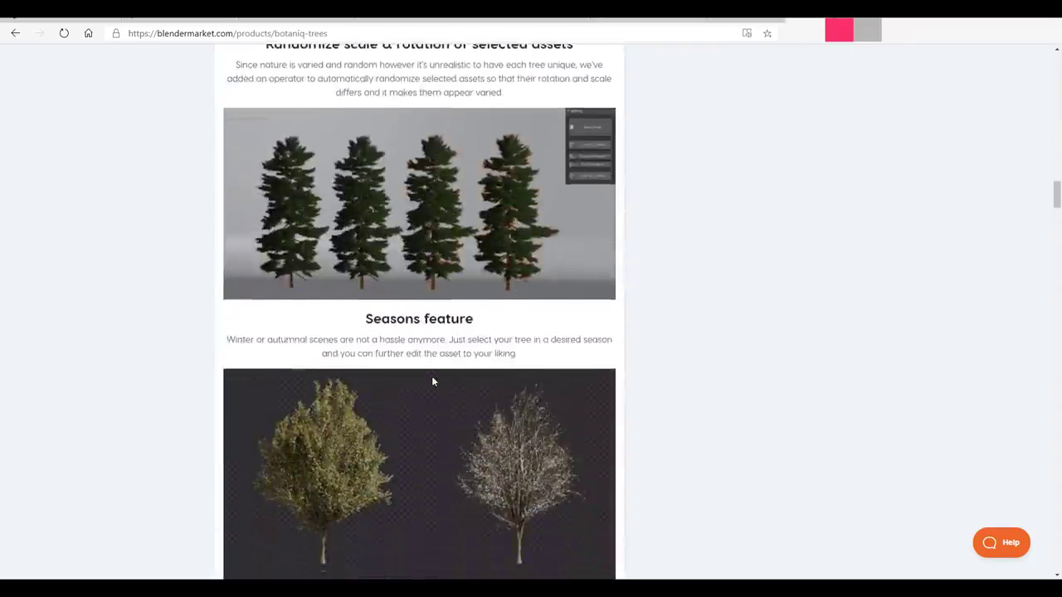
pyautogui.scroll(-6, 431, 381)
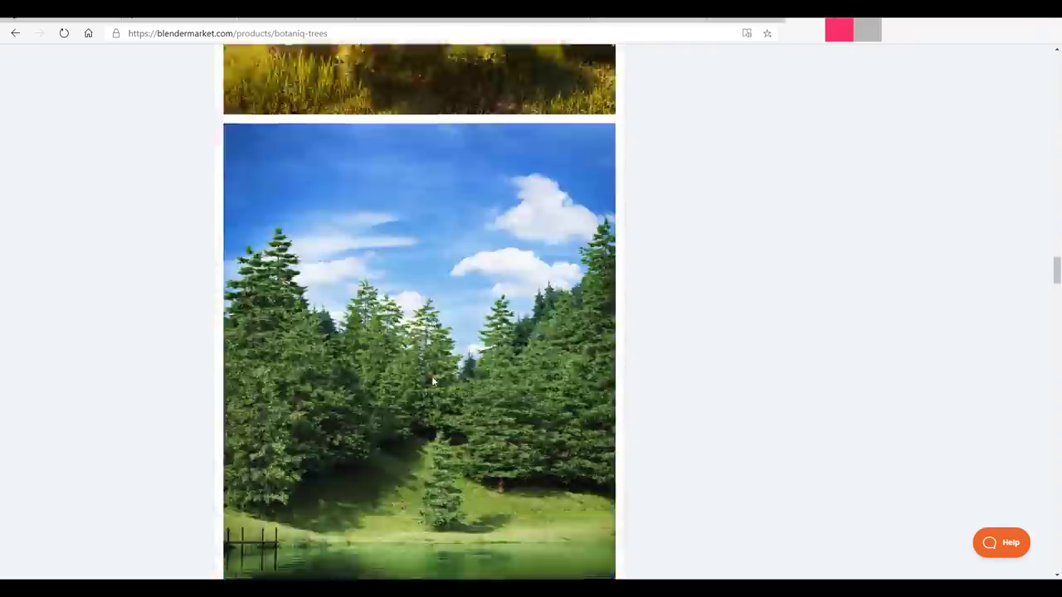
pyautogui.scroll(20, 431, 380)
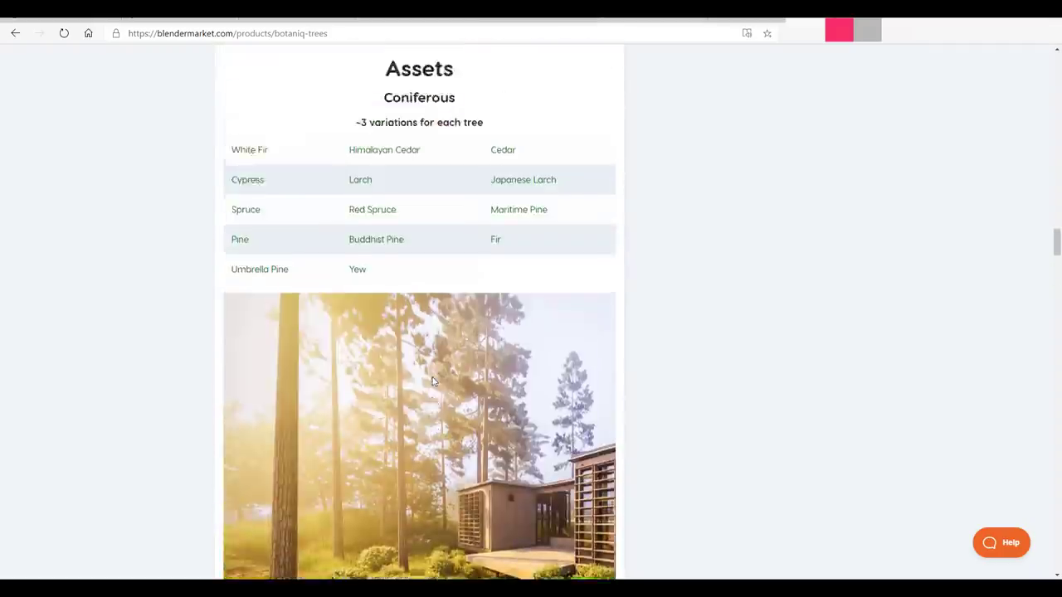
pyautogui.scroll(15, 431, 381)
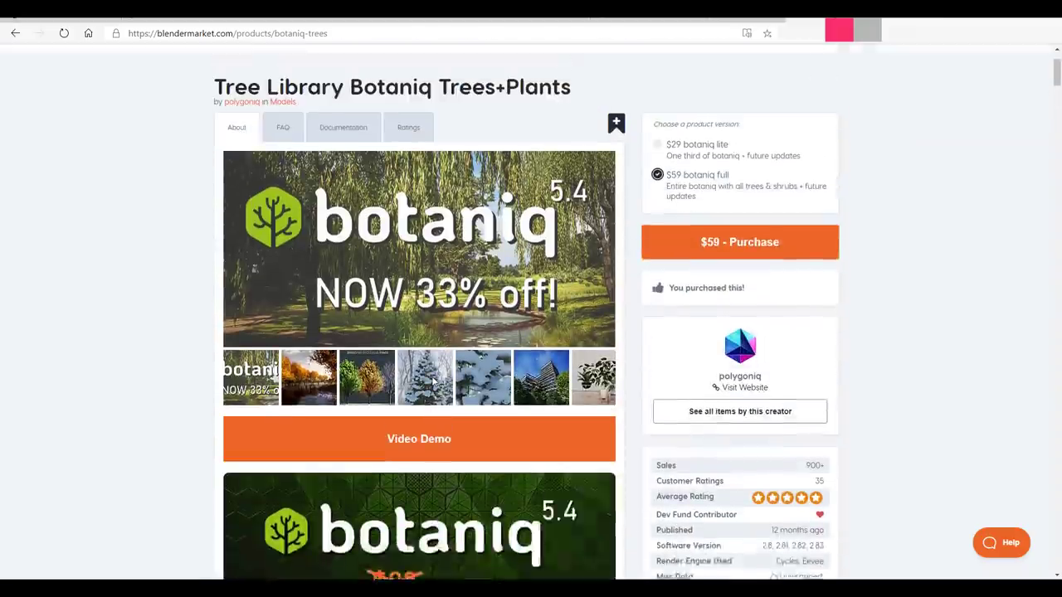
pyautogui.scroll(-15, 431, 381)
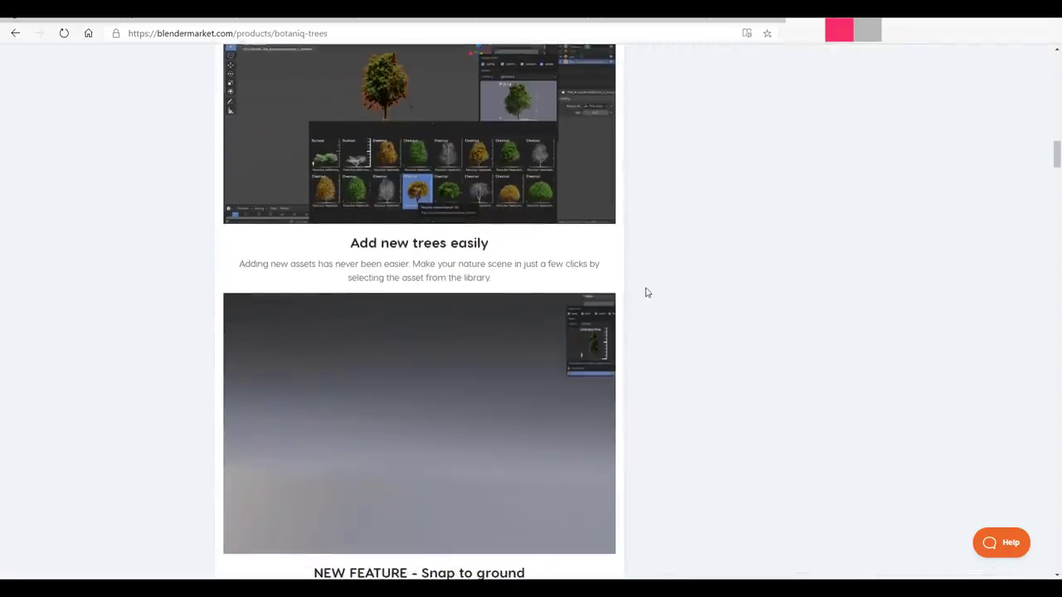
pyautogui.scroll(-10, 540, 201)
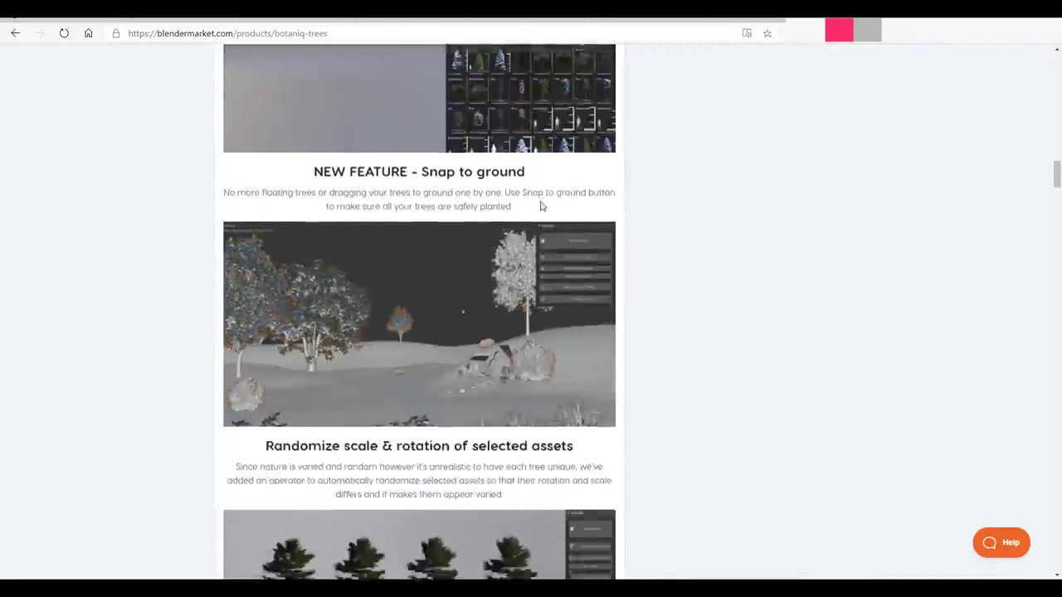
pyautogui.scroll(5, 538, 233)
pyautogui.scroll(-8, 538, 233)
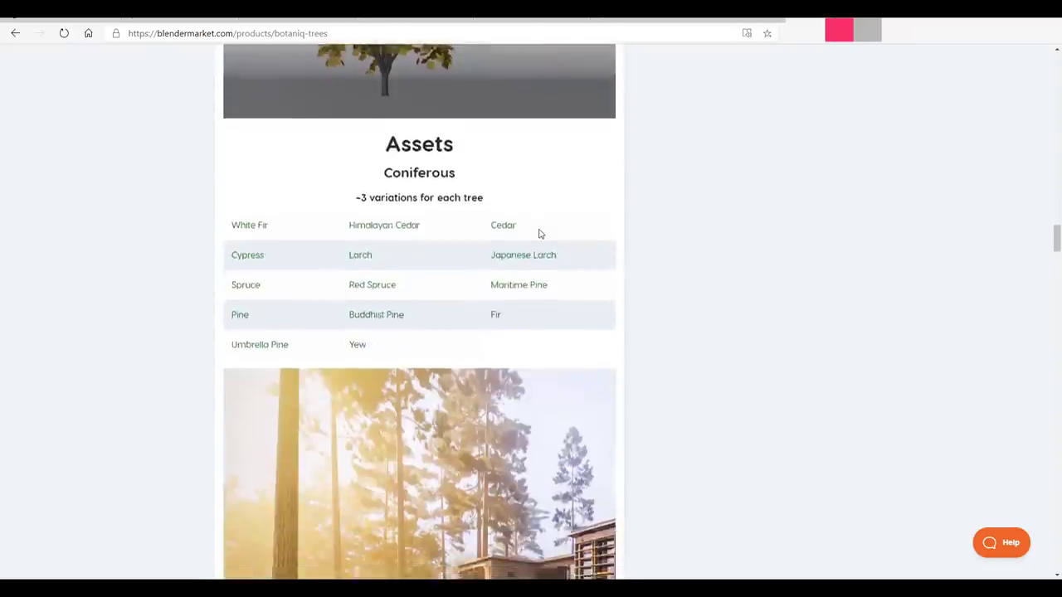
pyautogui.scroll(7, 540, 234)
pyautogui.scroll(7, 539, 234)
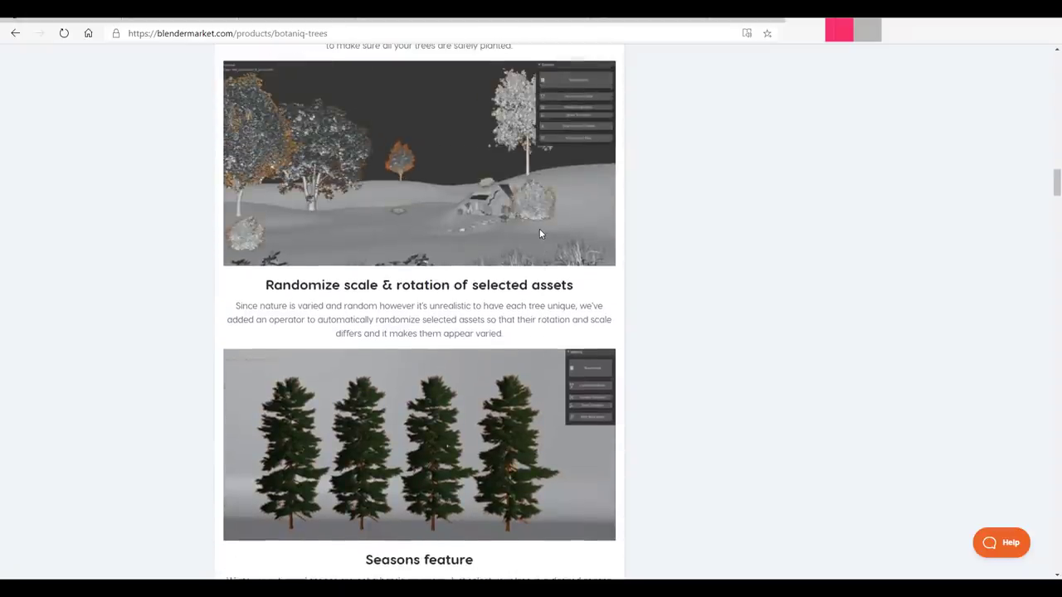
pyautogui.scroll(-4, 540, 234)
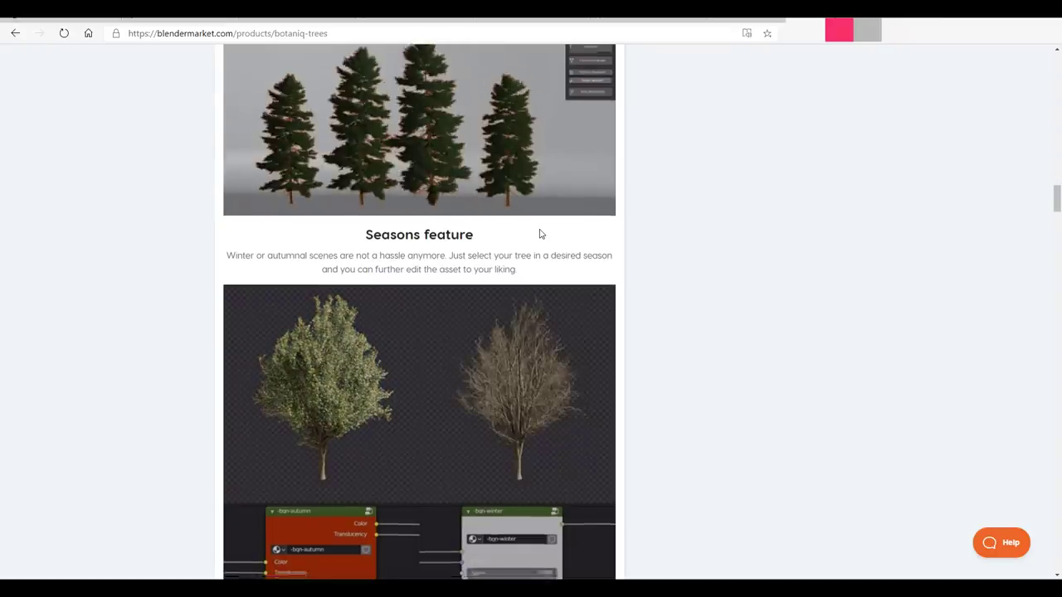
pyautogui.scroll(-4, 540, 234)
pyautogui.scroll(-5, 539, 234)
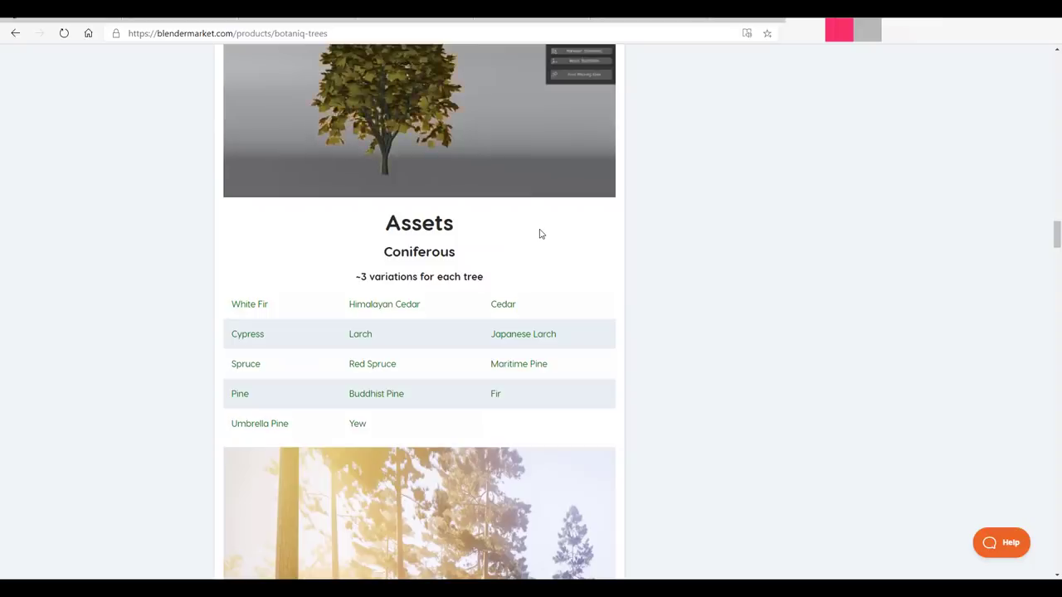
pyautogui.scroll(-1, 539, 234)
pyautogui.scroll(-1, 540, 236)
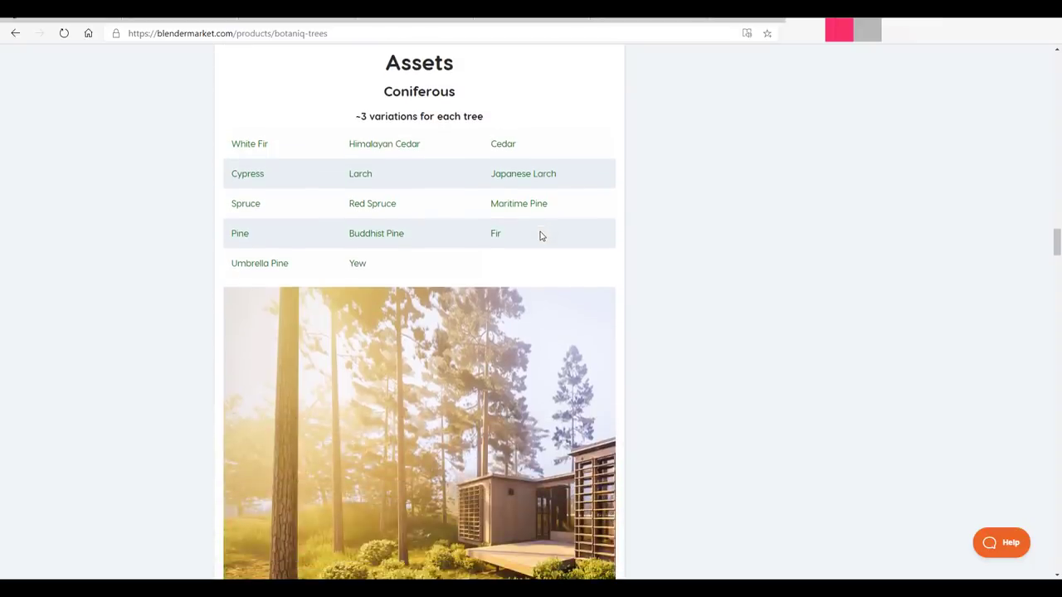
pyautogui.scroll(-12, 540, 235)
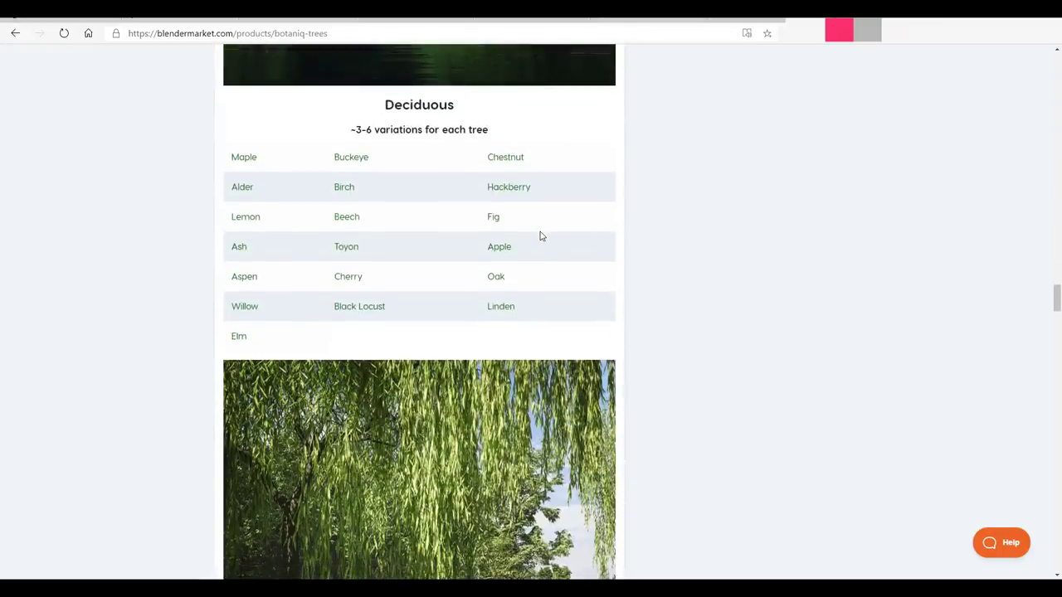
# - Scroll past the plant, succulent, tropical, texture and render gallery sections, then switch to Blender
pyautogui.scroll(1, 477, 270)
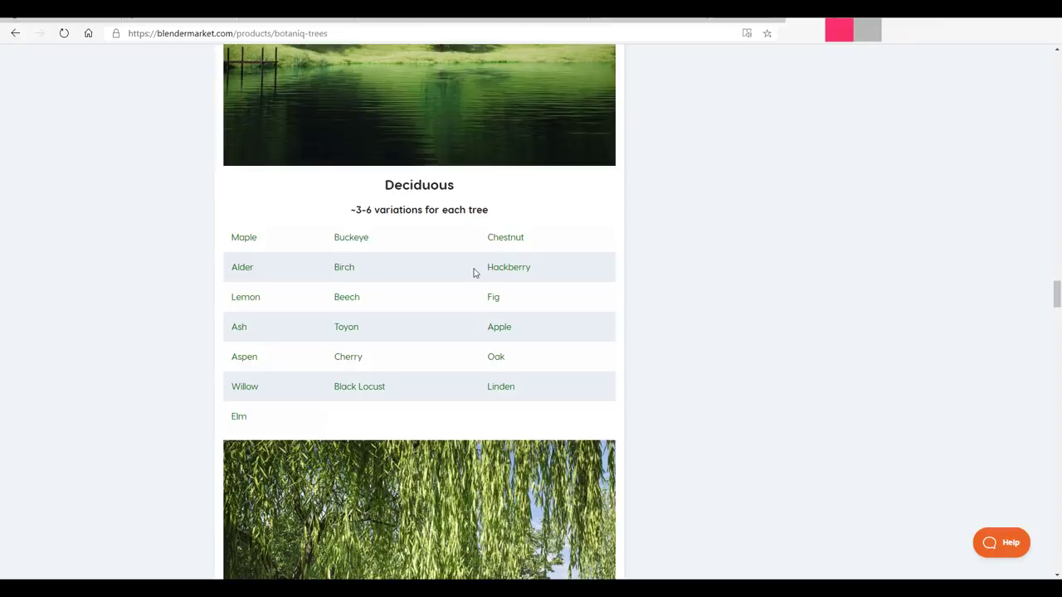
pyautogui.scroll(-9, 474, 273)
pyautogui.scroll(-10, 474, 273)
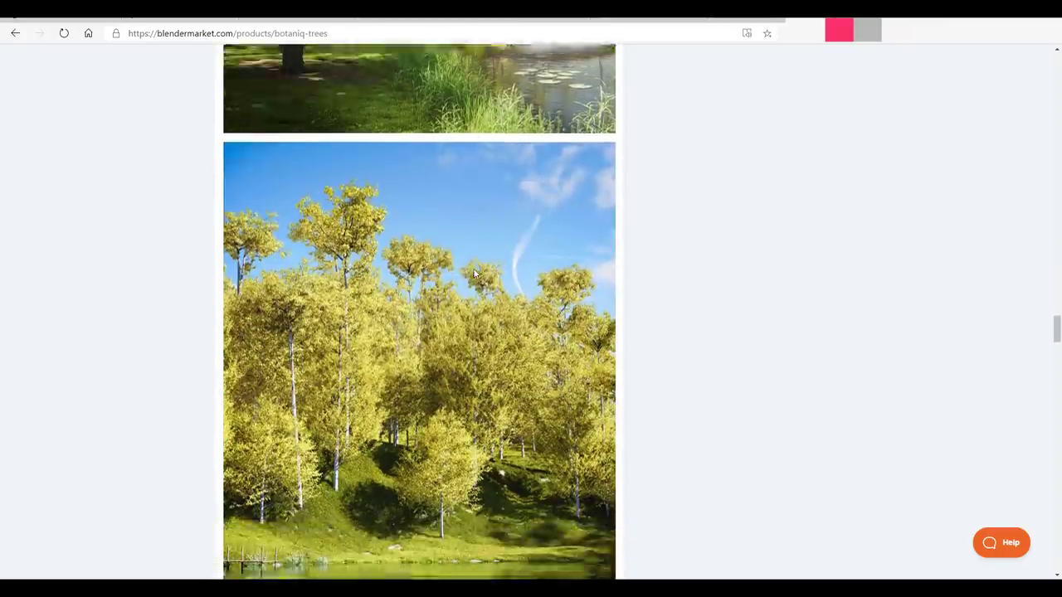
pyautogui.scroll(-13, 475, 273)
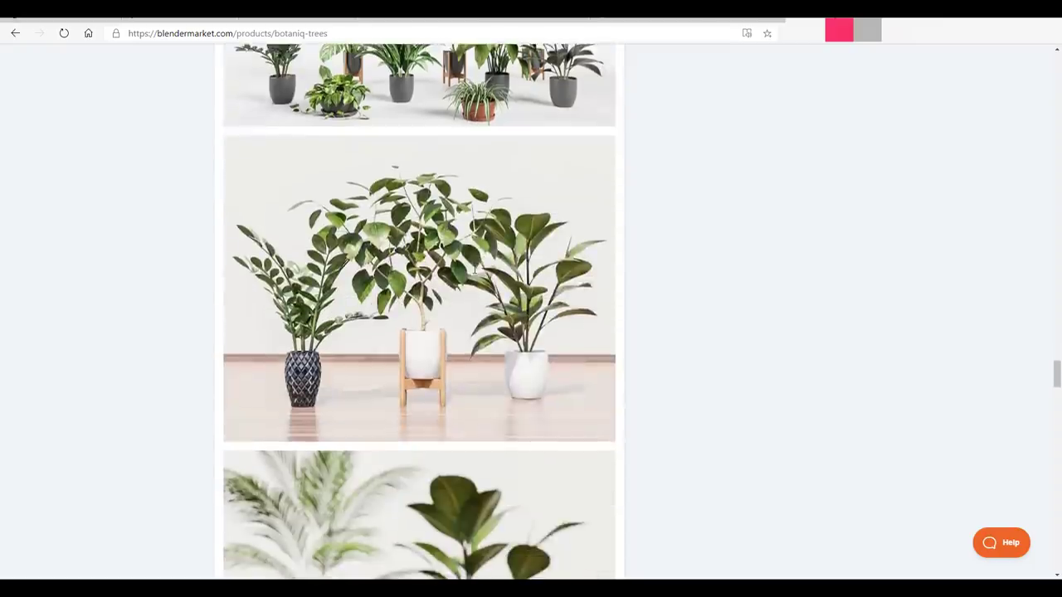
pyautogui.scroll(-13, 475, 269)
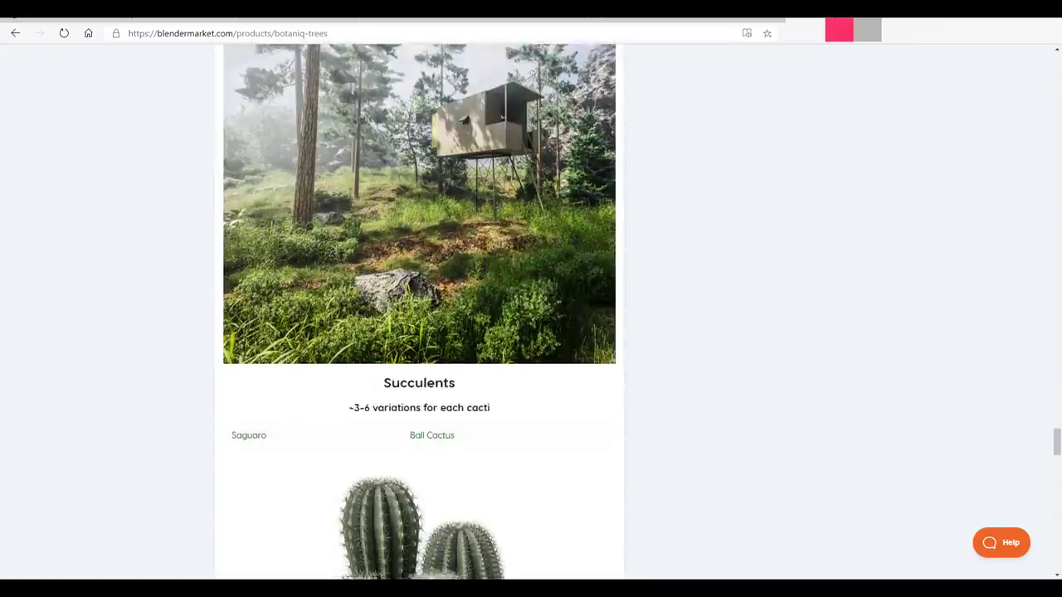
pyautogui.scroll(-15, 474, 273)
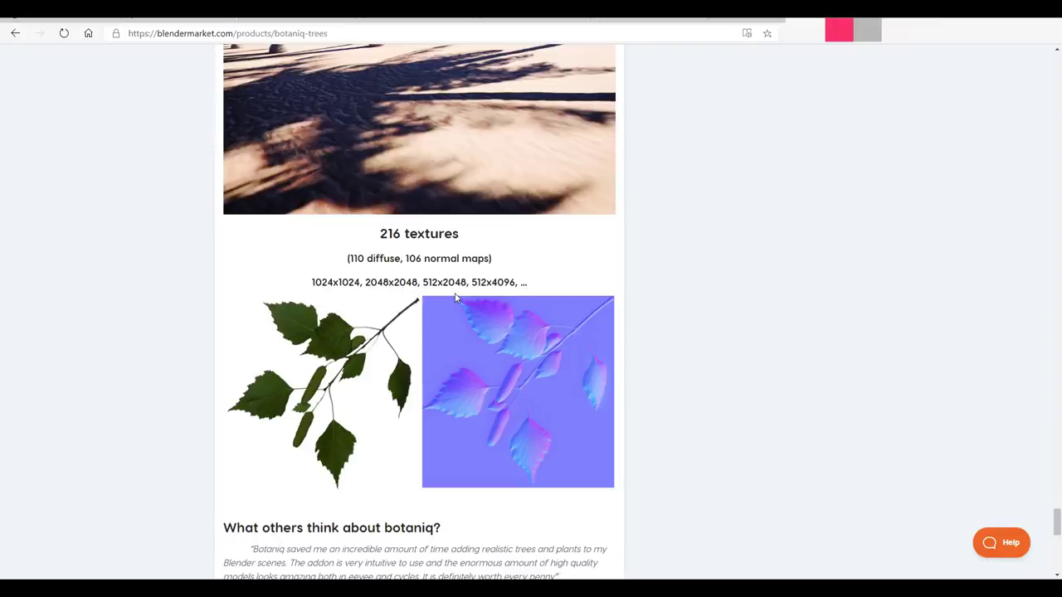
pyautogui.scroll(-1, 455, 297)
pyautogui.scroll(7, 454, 297)
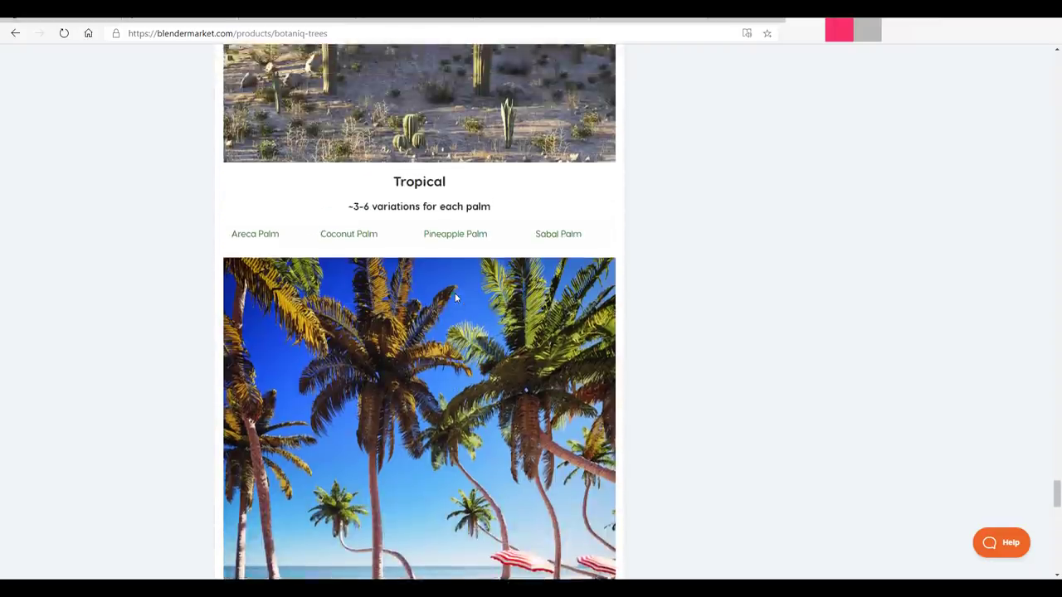
pyautogui.scroll(15, 455, 297)
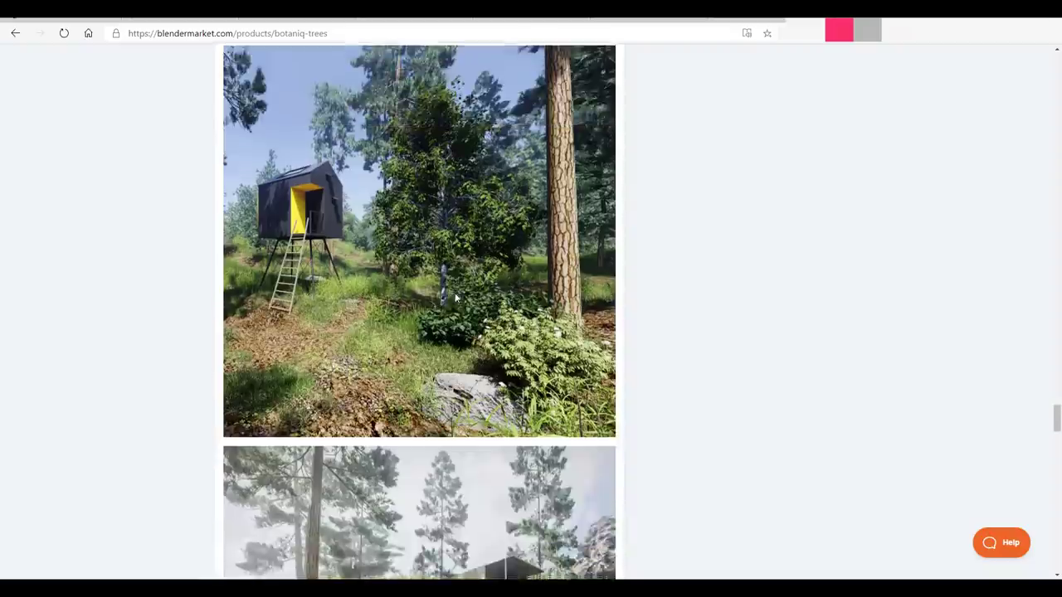
pyautogui.scroll(15, 454, 297)
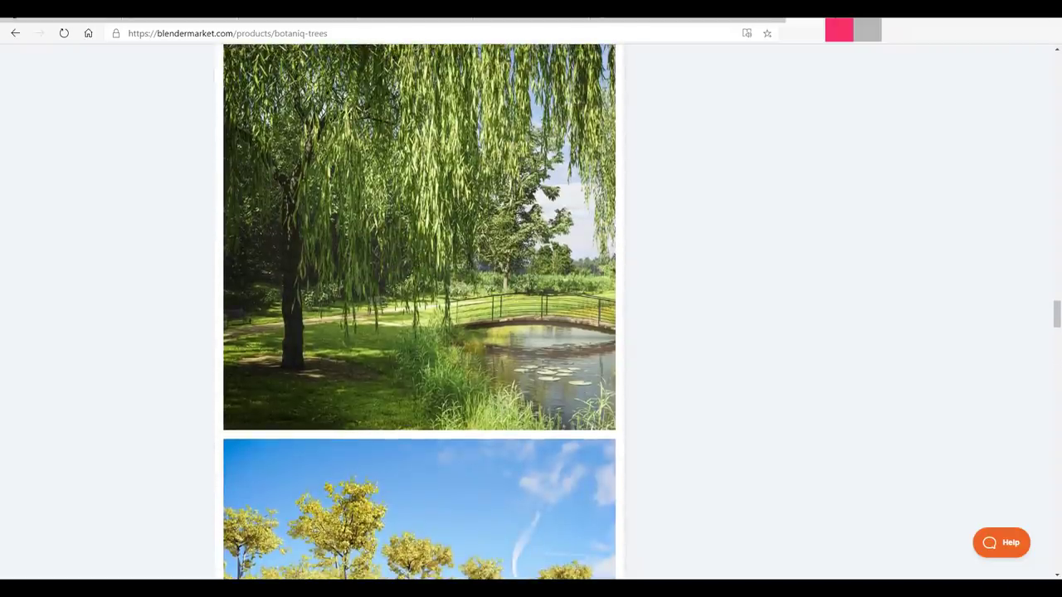
pyautogui.click(270, 541)
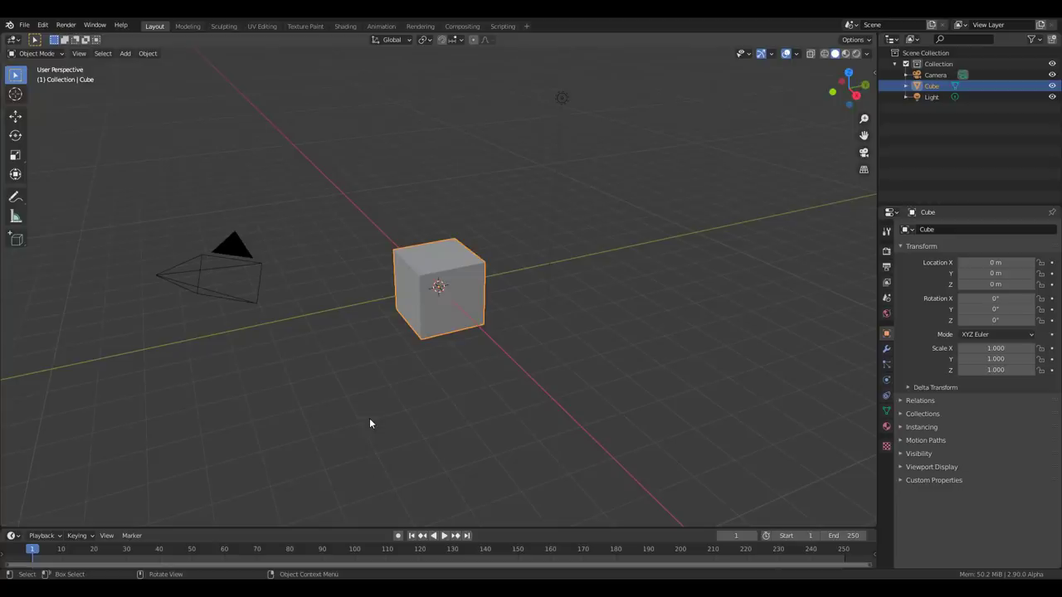
# - Install botaniq_full-5.4.zip via Preferences > Add-ons, enable botaniq_full, and show the viewport sidebar
pyautogui.click(42, 25)
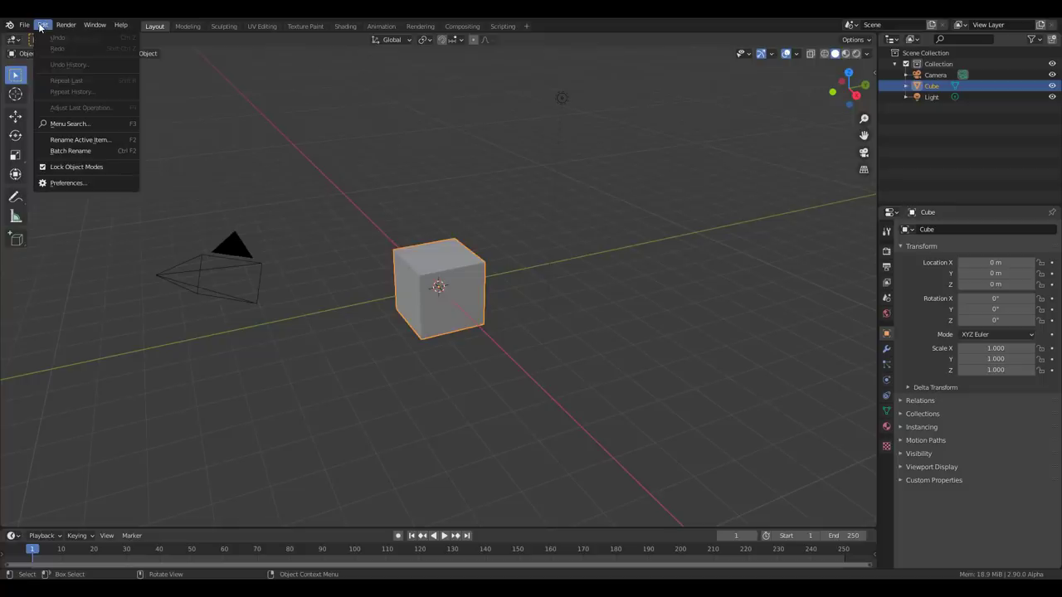
pyautogui.click(62, 182)
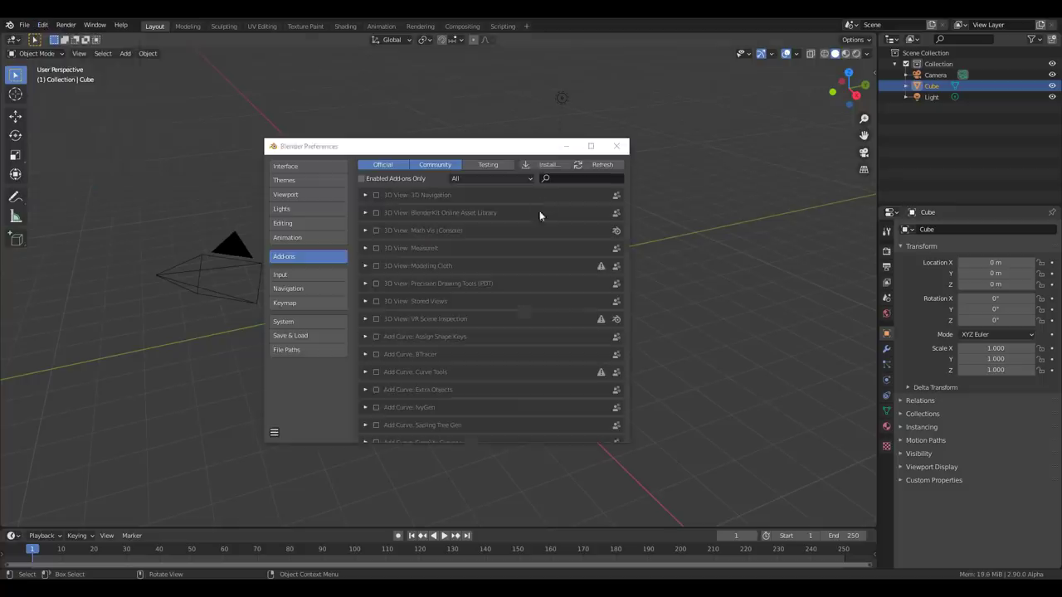
pyautogui.click(556, 165)
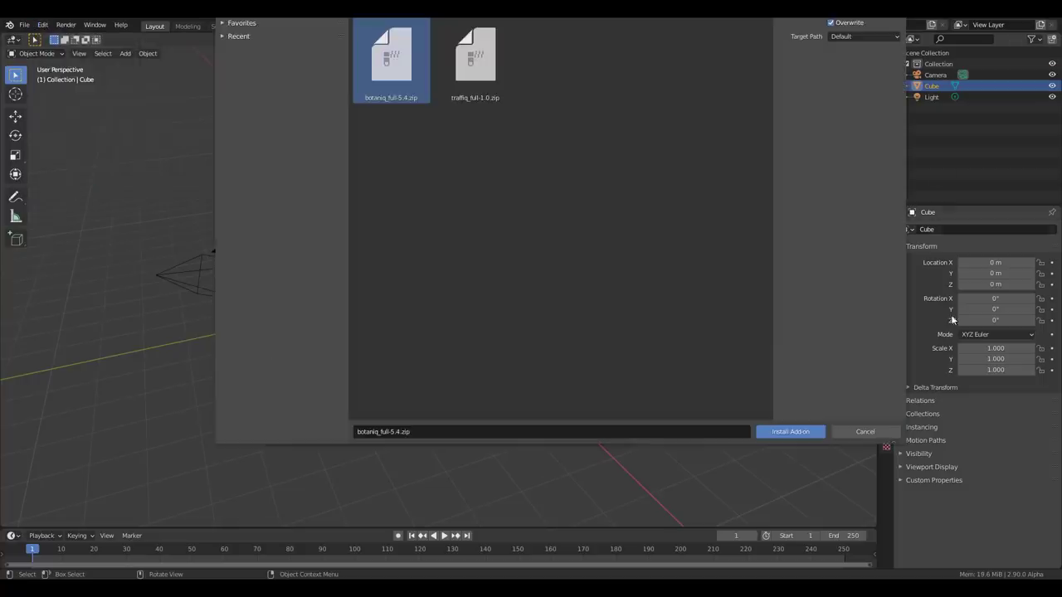
pyautogui.click(791, 432)
pyautogui.click(375, 195)
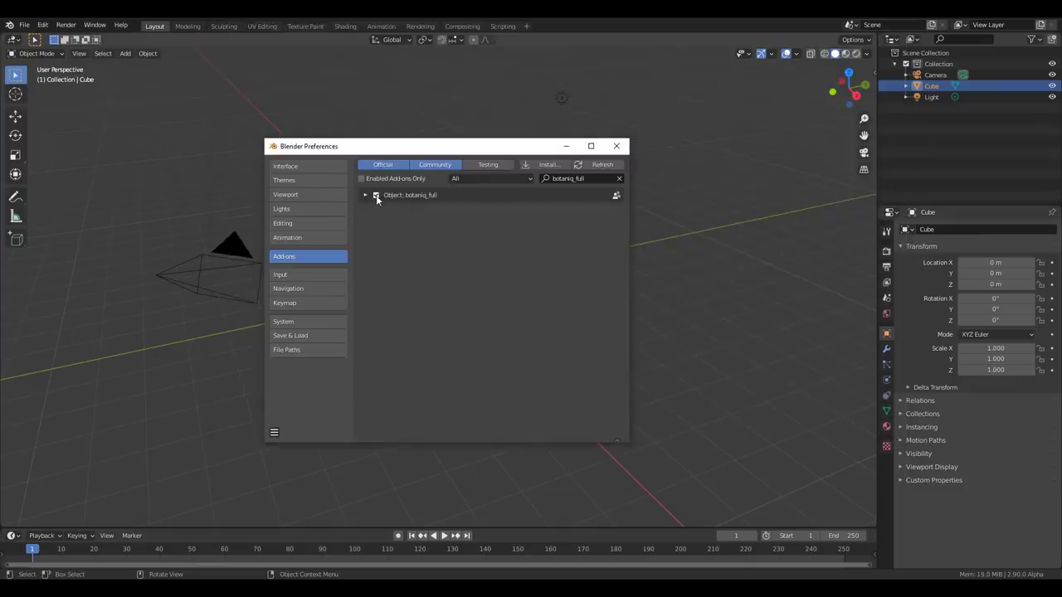
pyautogui.click(562, 98)
pyautogui.press('n')
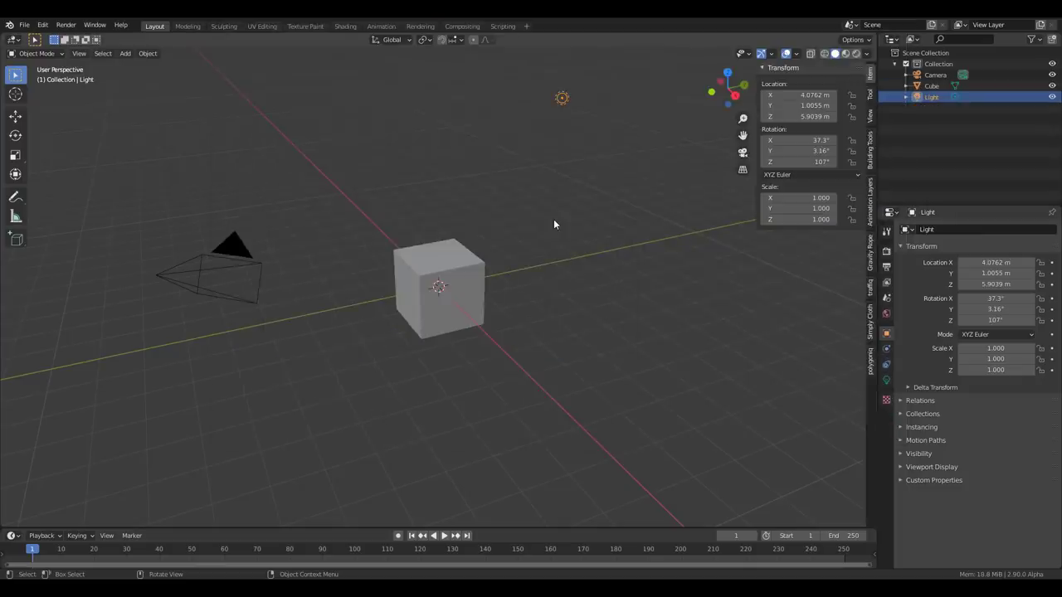
# - Switch the sidebar between the botaniq and traffiq tabs, ending on botaniq
pyautogui.click(872, 365)
pyautogui.hotkey('ctrl', 'z')
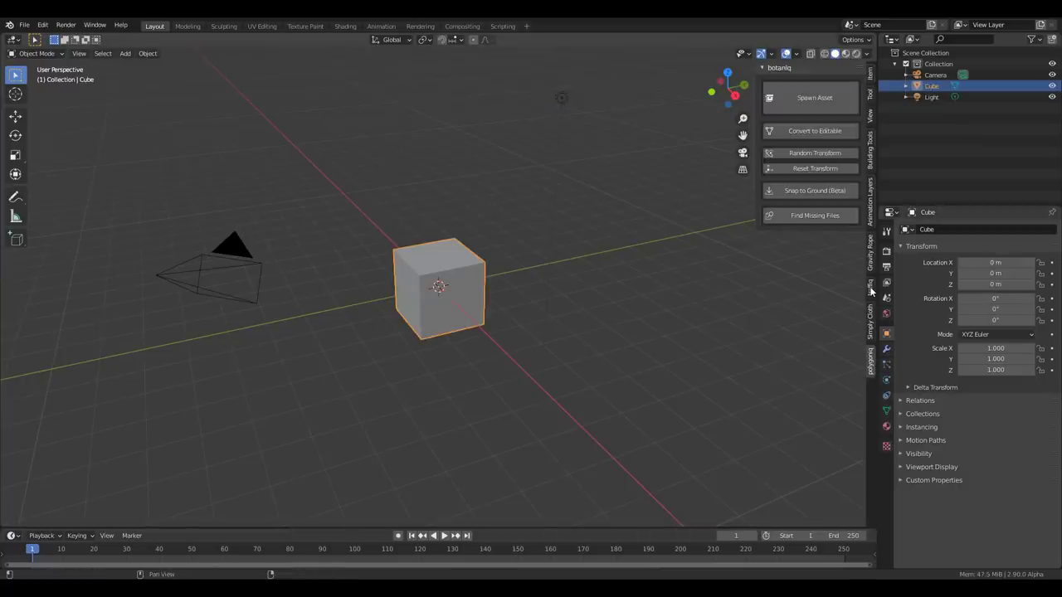
pyautogui.click(871, 288)
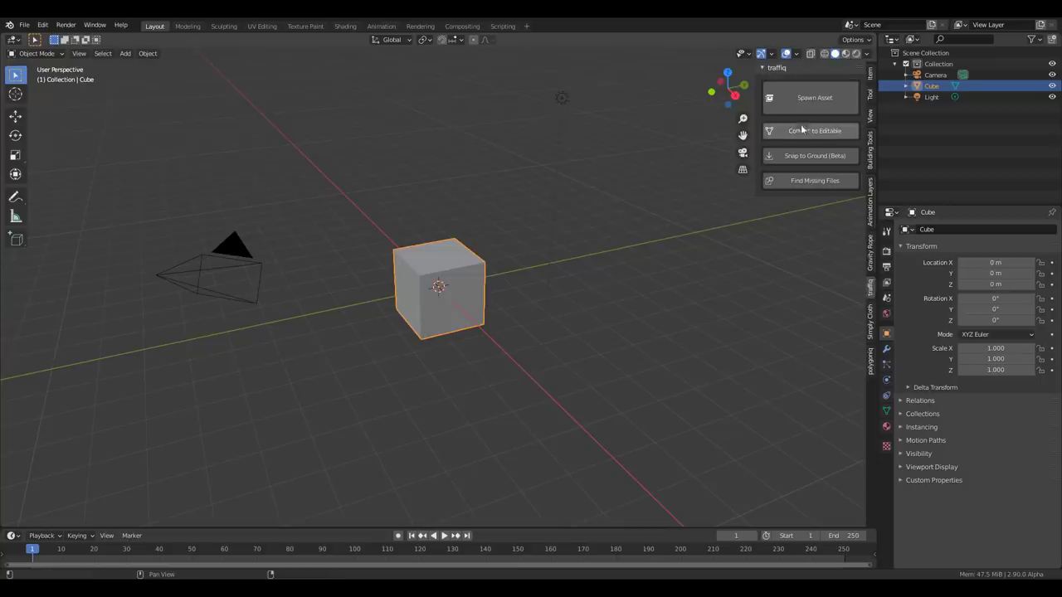
pyautogui.click(804, 103)
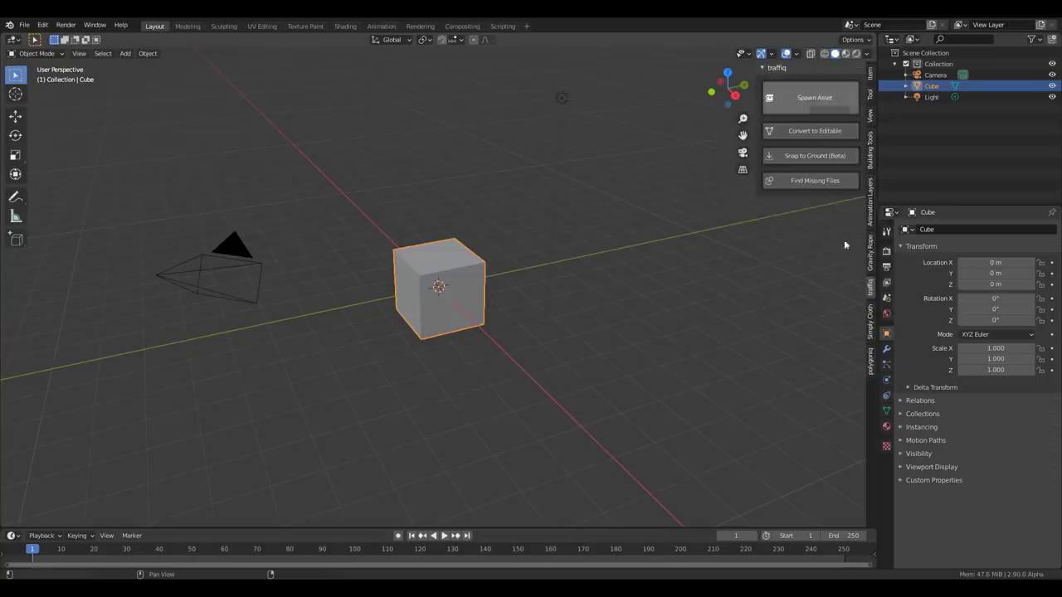
pyautogui.click(870, 365)
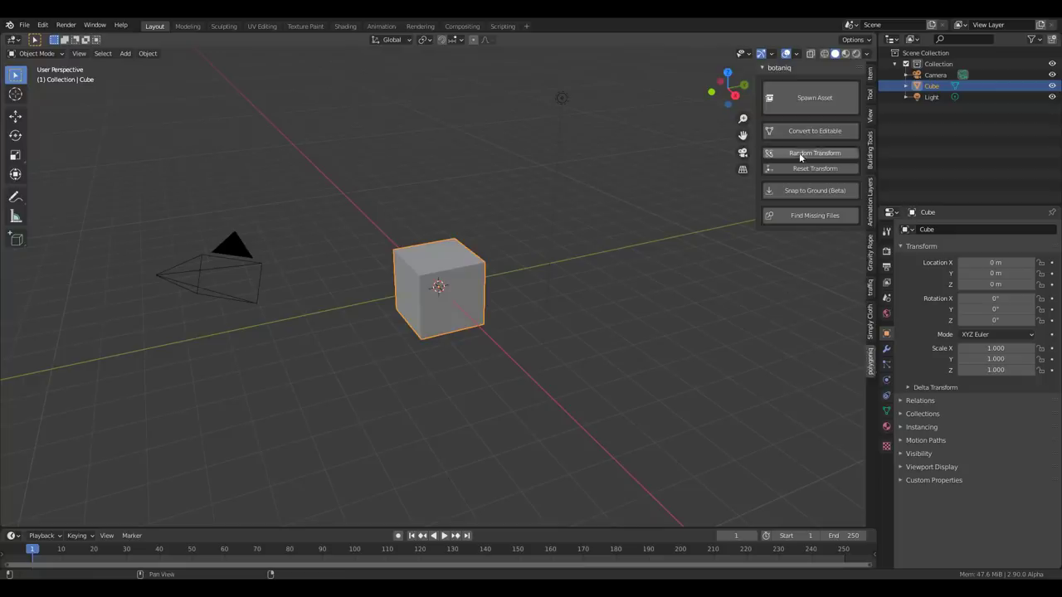
# - Orbit around the default cube and delete it
pyautogui.moveTo(486, 268); pyautogui.dragTo(505, 302, button='middle')
pyautogui.scroll(5, 461, 272)
pyautogui.scroll(-5, 482, 265)
pyautogui.scroll(3, 456, 282)
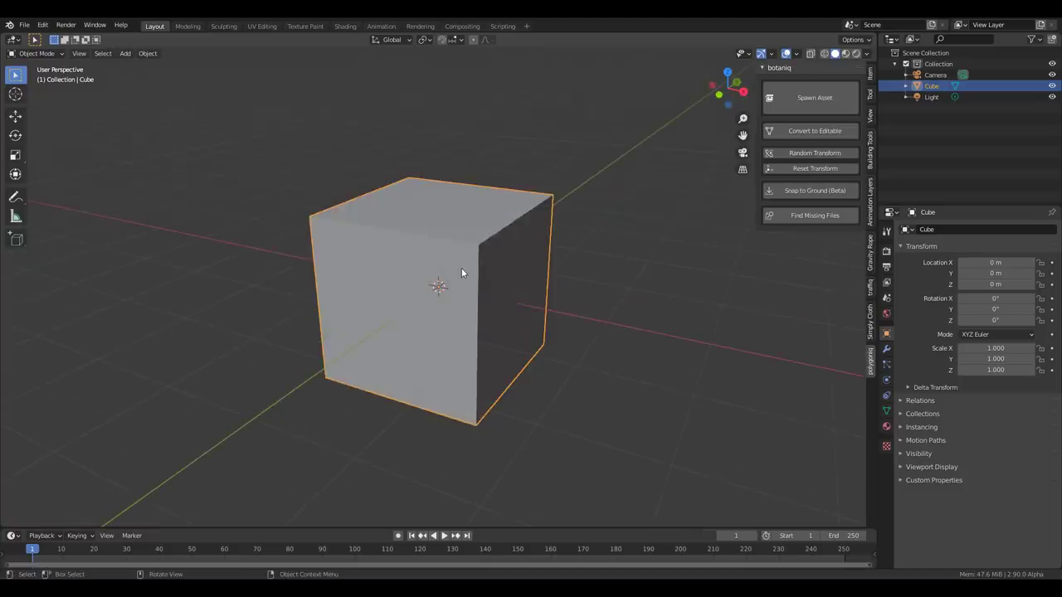
pyautogui.press('Delete')
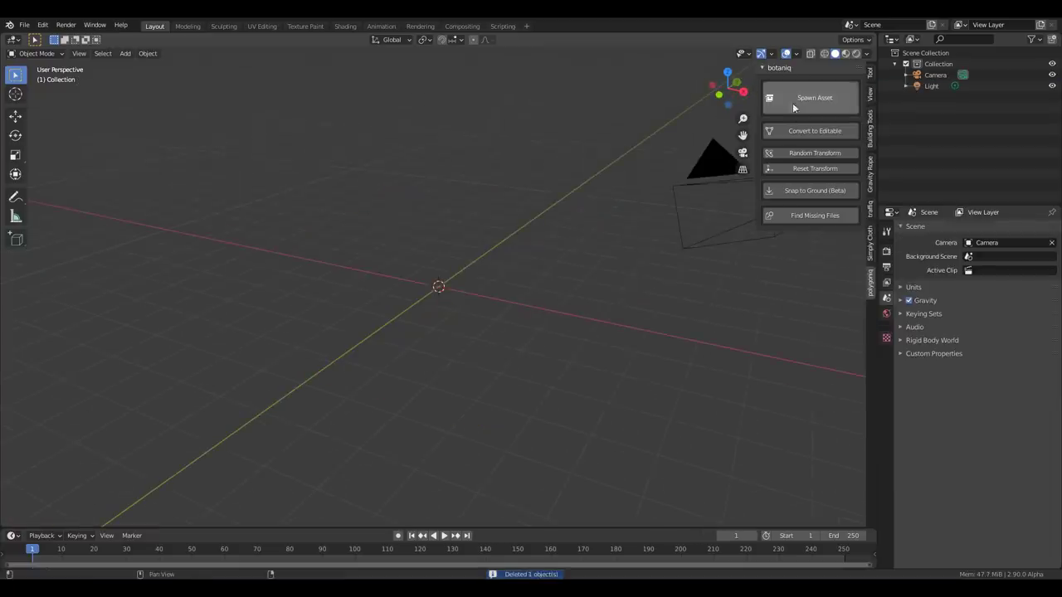
# - Open the botaniq Spawn Asset dialog and toggle the season filters while browsing conifer previews
pyautogui.click(794, 101)
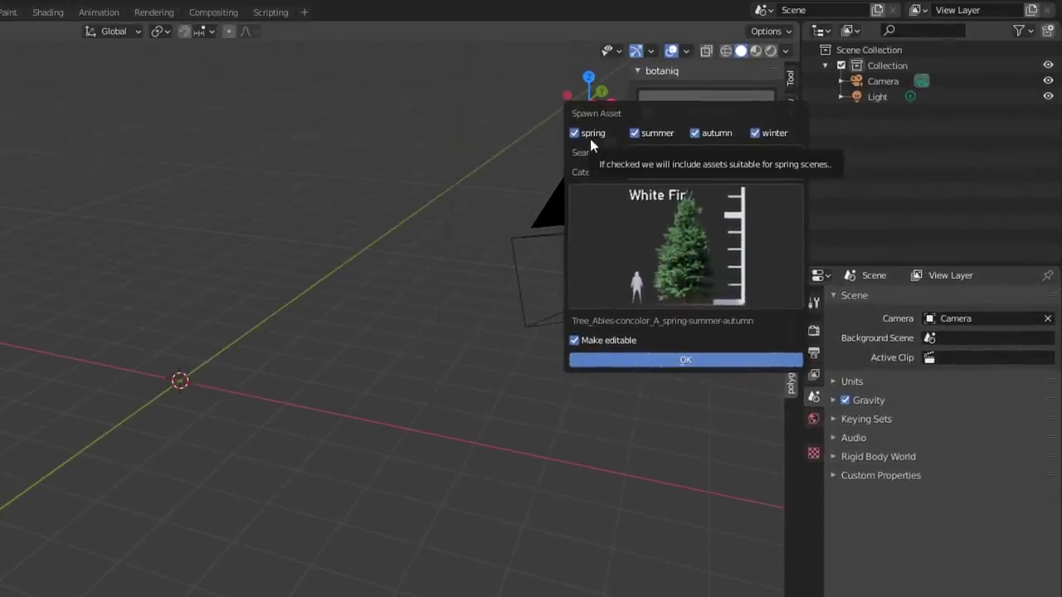
pyautogui.click(590, 134)
pyautogui.click(635, 133)
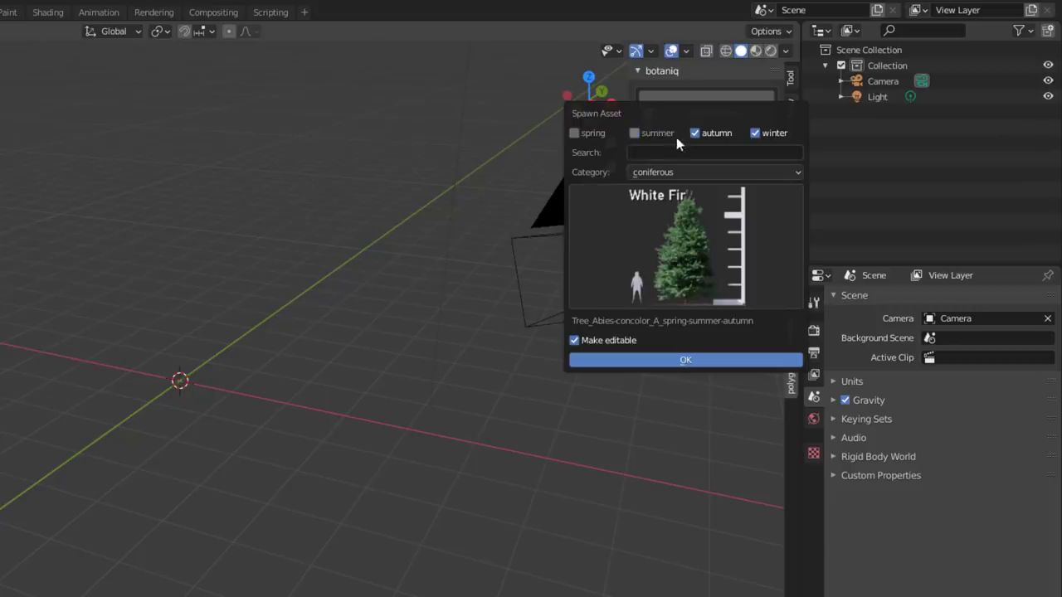
pyautogui.click(695, 136)
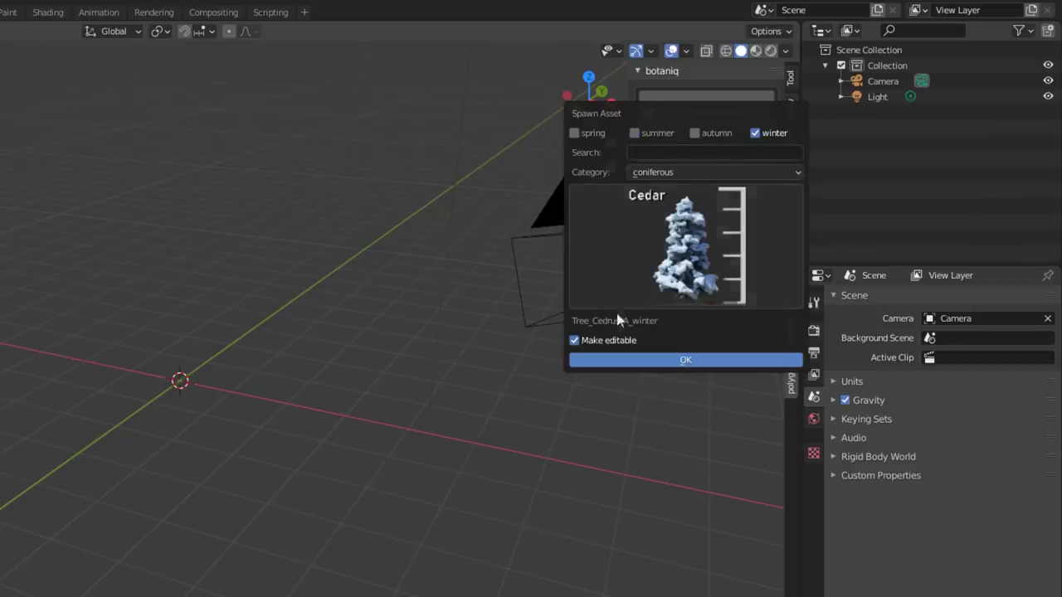
pyautogui.click(621, 286)
pyautogui.click(767, 132)
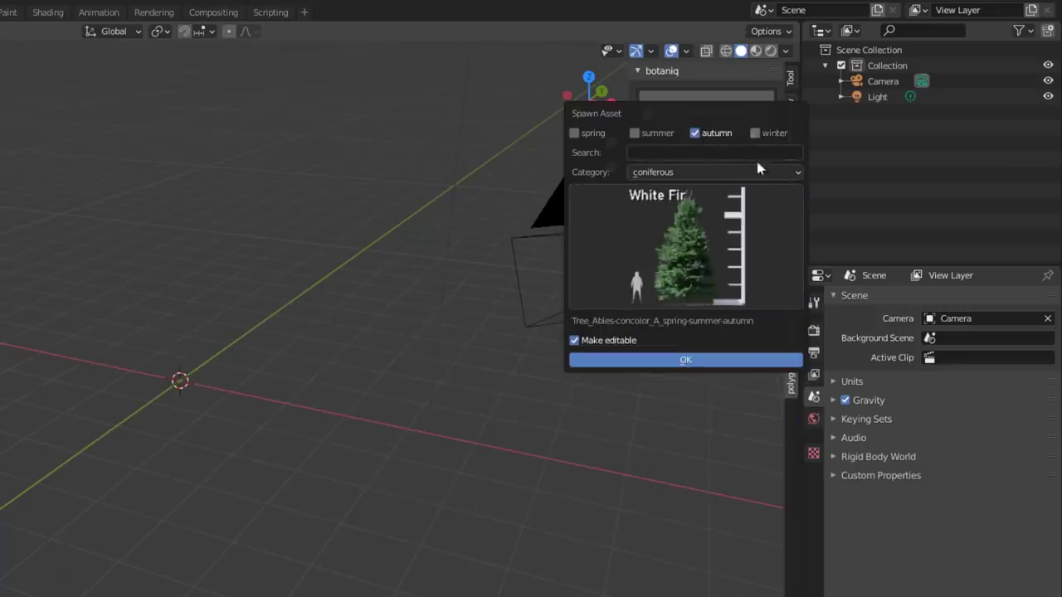
pyautogui.click(692, 254)
pyautogui.click(695, 133)
pyautogui.click(634, 133)
pyautogui.click(689, 249)
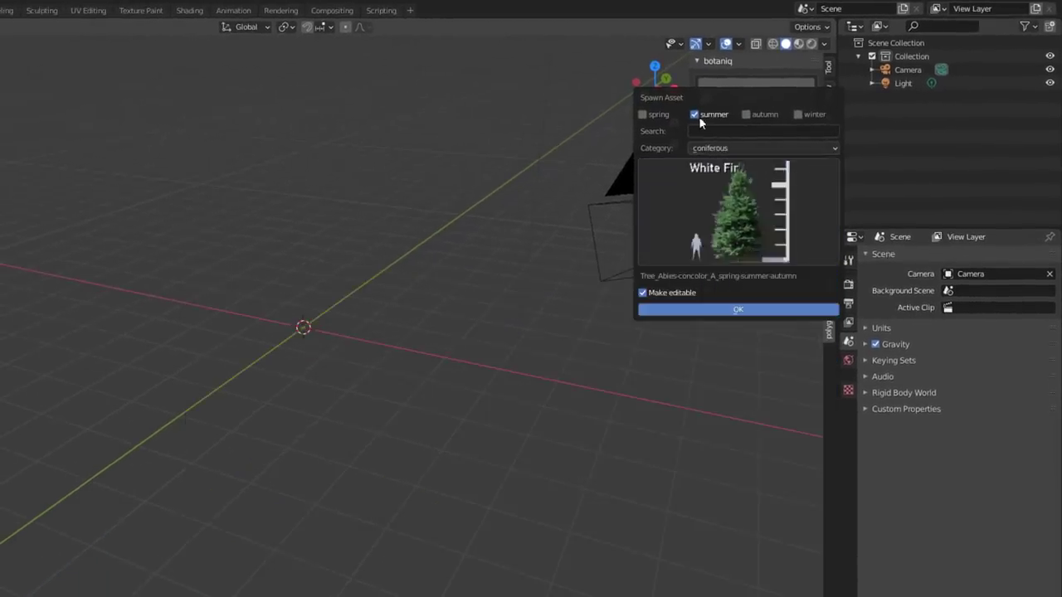
pyautogui.click(693, 115)
# - Switch the category to pots, include spring assets, then change the category to tropical
pyautogui.click(718, 148)
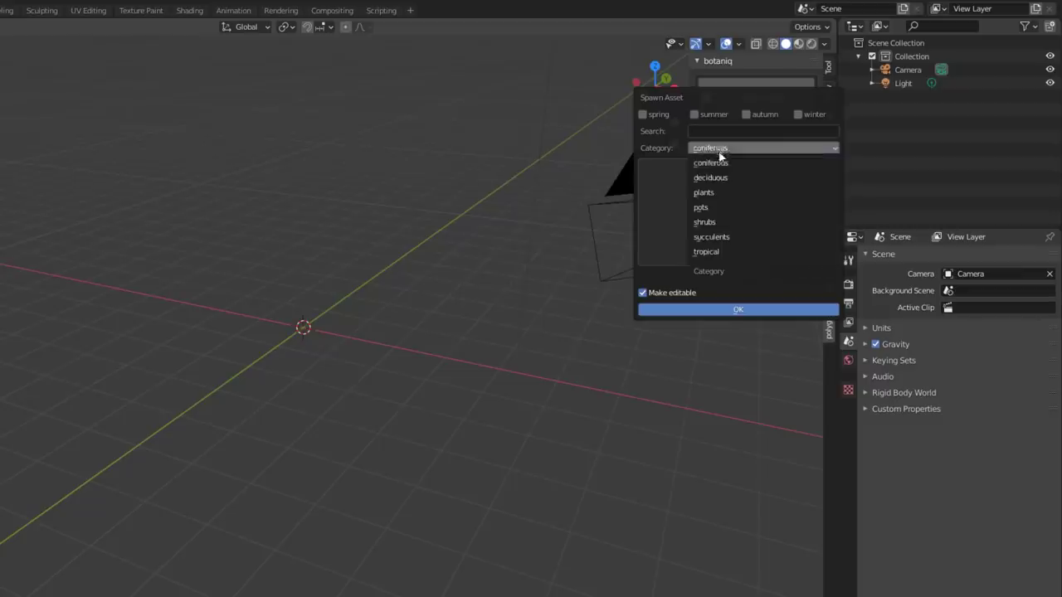
pyautogui.click(709, 207)
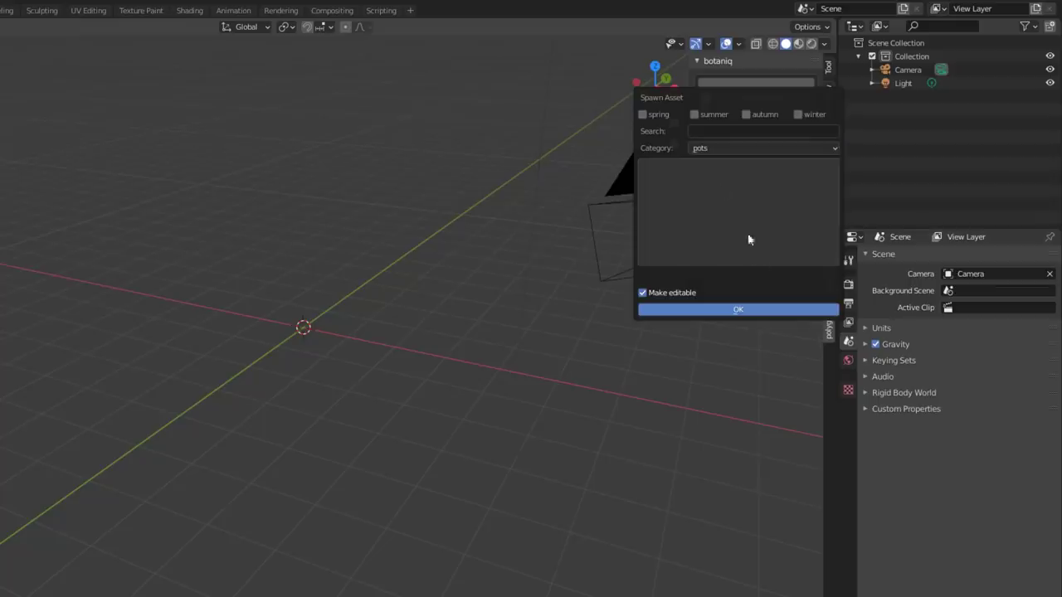
pyautogui.click(653, 115)
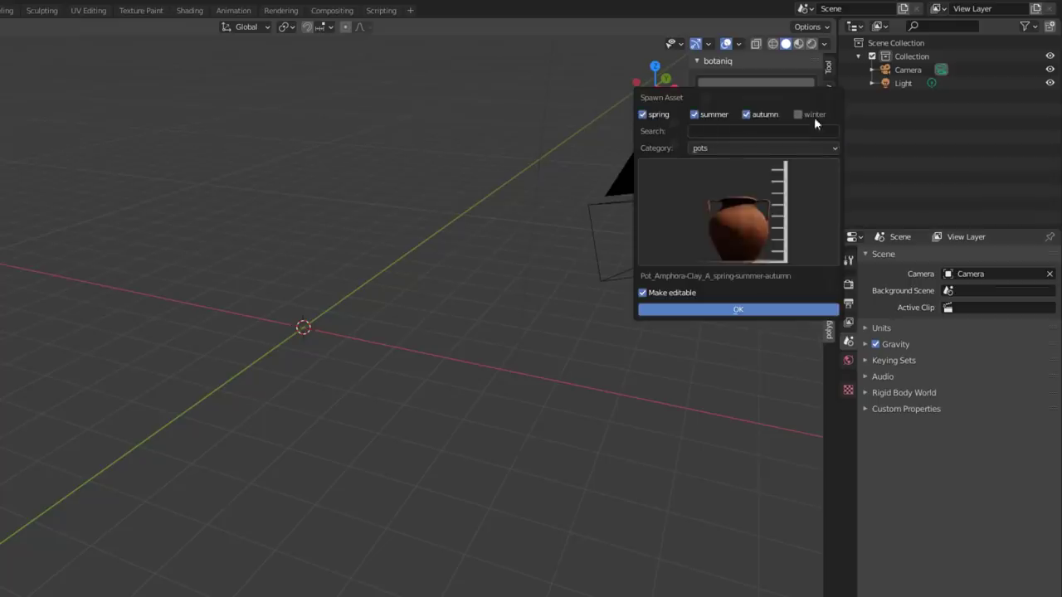
pyautogui.click(747, 215)
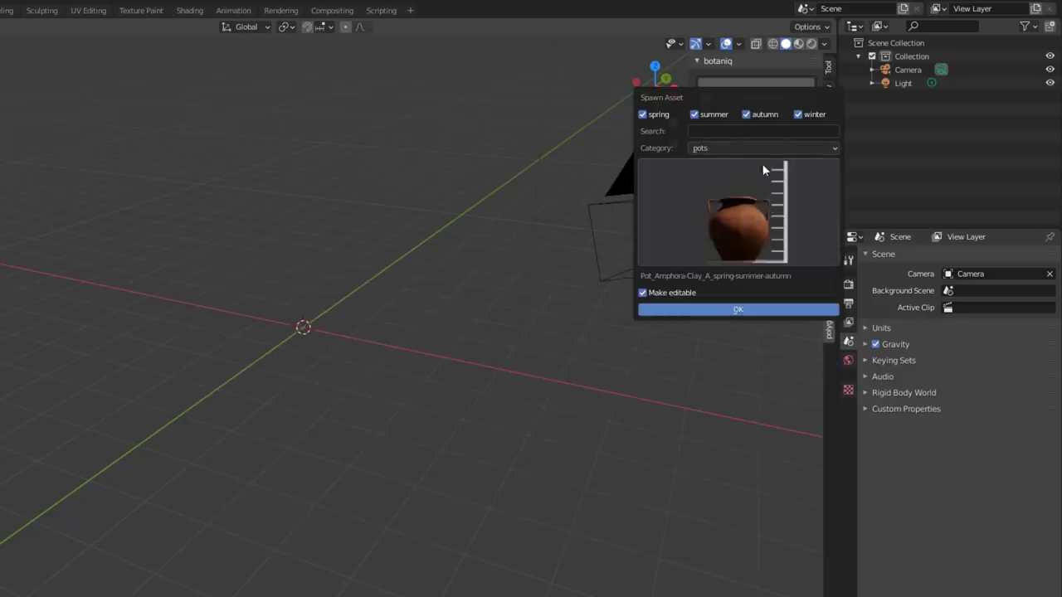
pyautogui.click(761, 148)
pyautogui.click(717, 251)
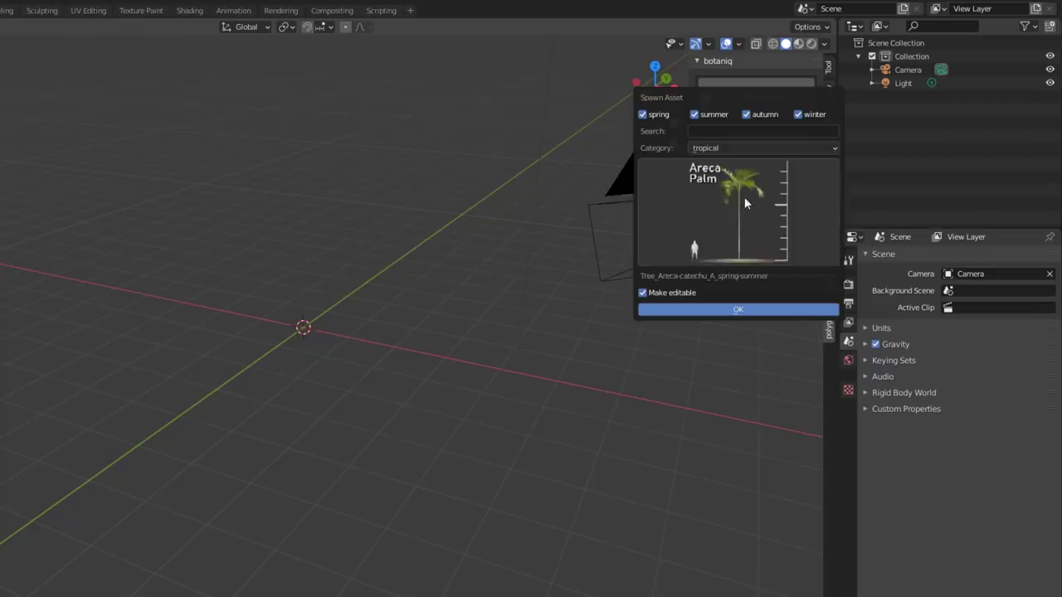
# - Spawn the Pineapple Palm (Phoenix canariensis H) with Make editable unticked
pyautogui.click(744, 197)
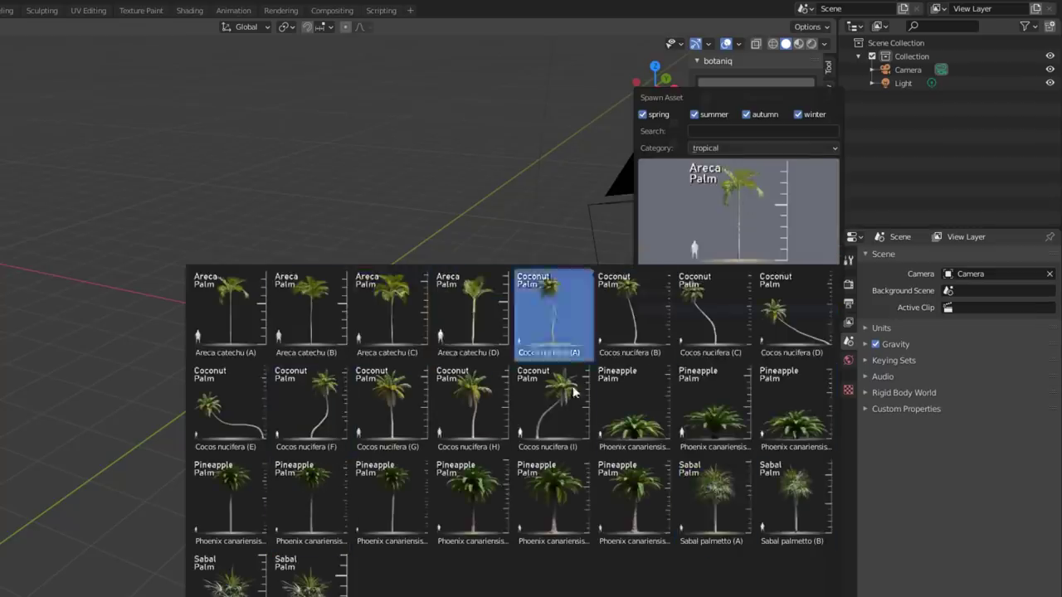
pyautogui.click(555, 497)
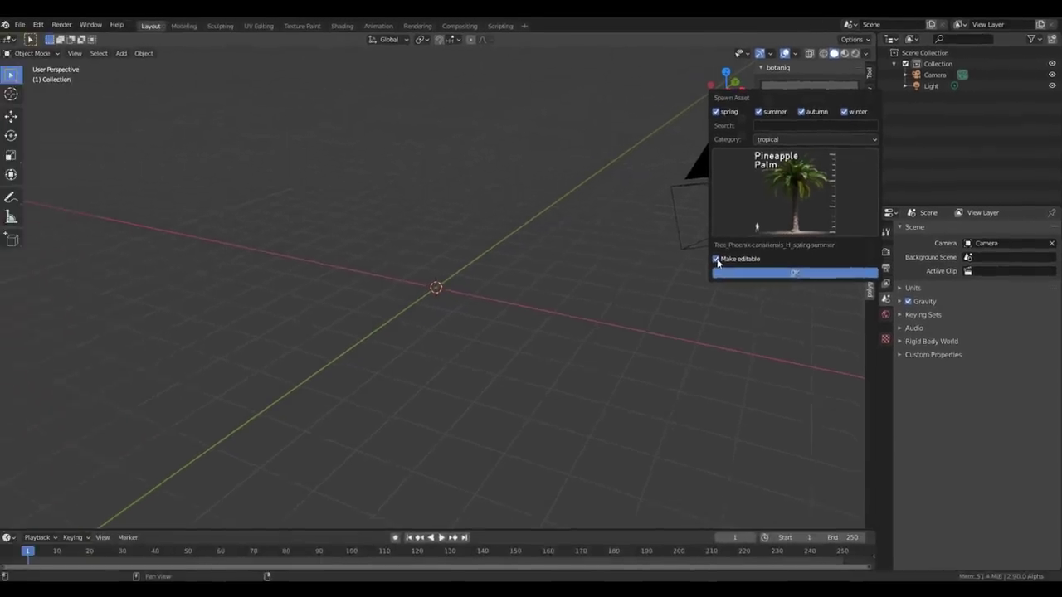
pyautogui.click(718, 259)
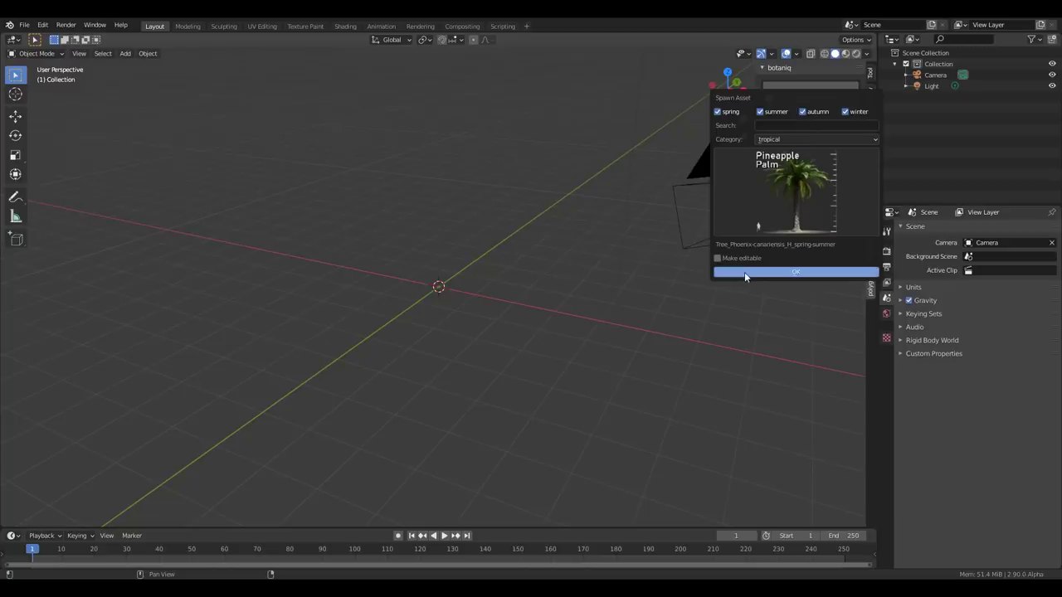
pyautogui.click(744, 272)
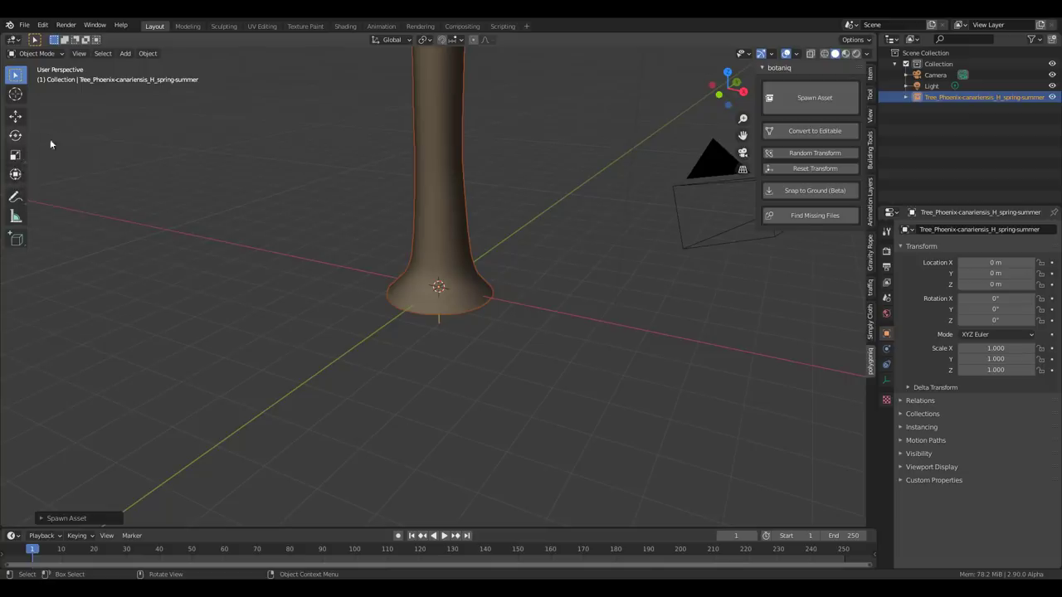
# - Scale the palm to 0.173 and orbit in to inspect it
pyautogui.press('s')
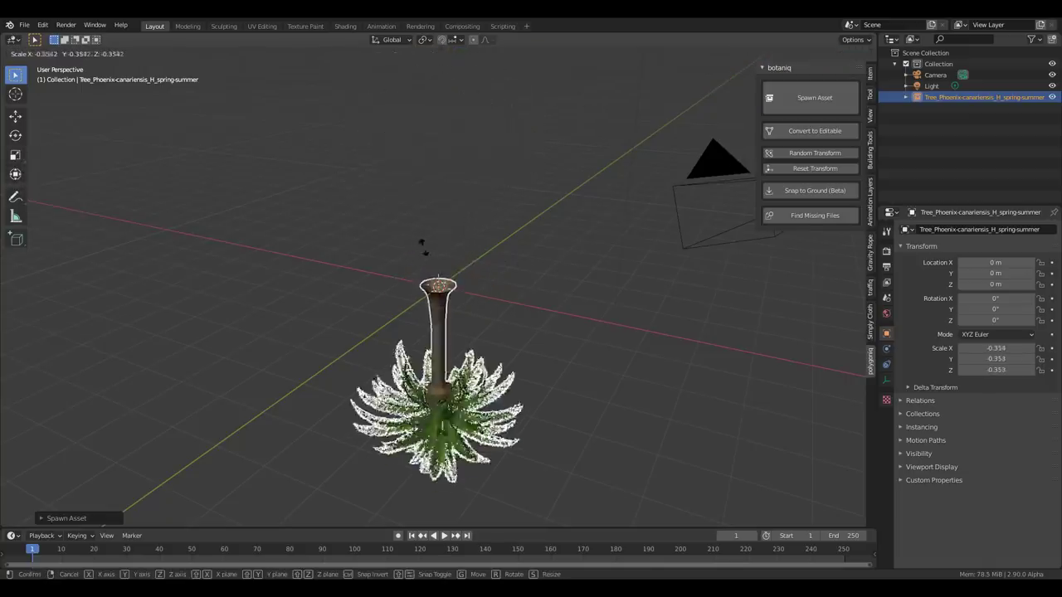
pyautogui.click(455, 277)
pyautogui.moveTo(455, 277); pyautogui.dragTo(437, 230, button='middle')
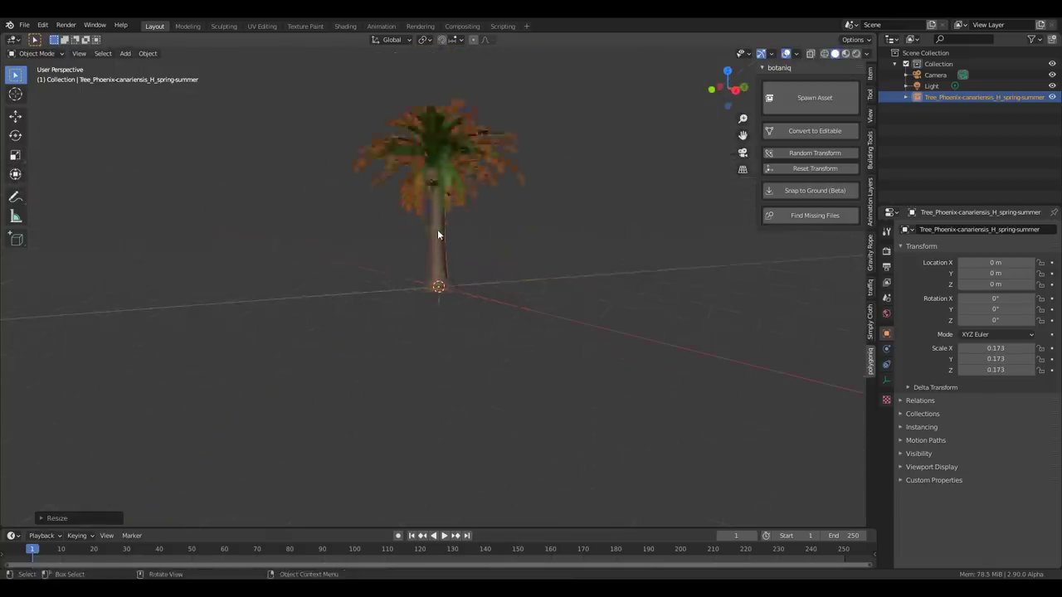
pyautogui.scroll(5, 438, 229)
pyautogui.scroll(-5, 537, 264)
pyautogui.moveTo(537, 264); pyautogui.dragTo(526, 343, button='middle')
pyautogui.scroll(3, 498, 349)
pyautogui.scroll(-4, 498, 348)
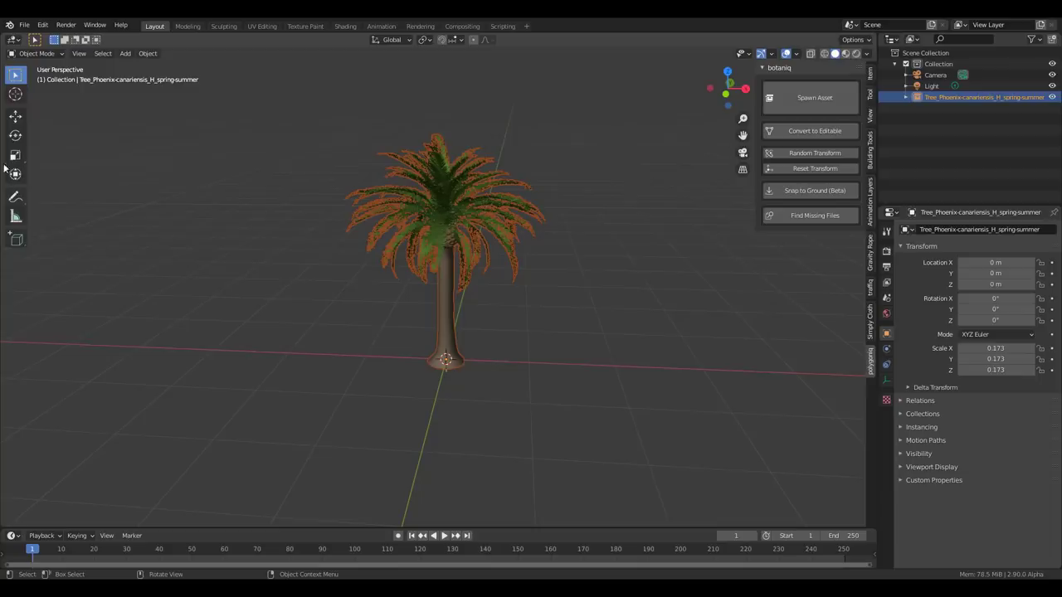
# - Move the palm along X to -3.0012 m and reopen the Spawn Asset dialog
pyautogui.click(14, 116)
pyautogui.moveTo(485, 363); pyautogui.dragTo(253, 355)
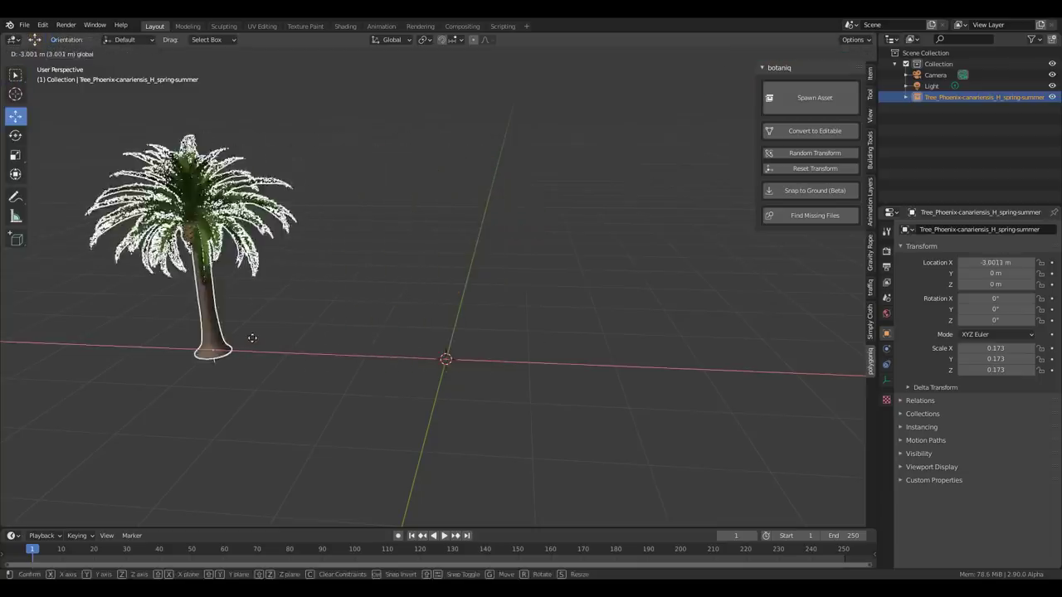
pyautogui.click(824, 108)
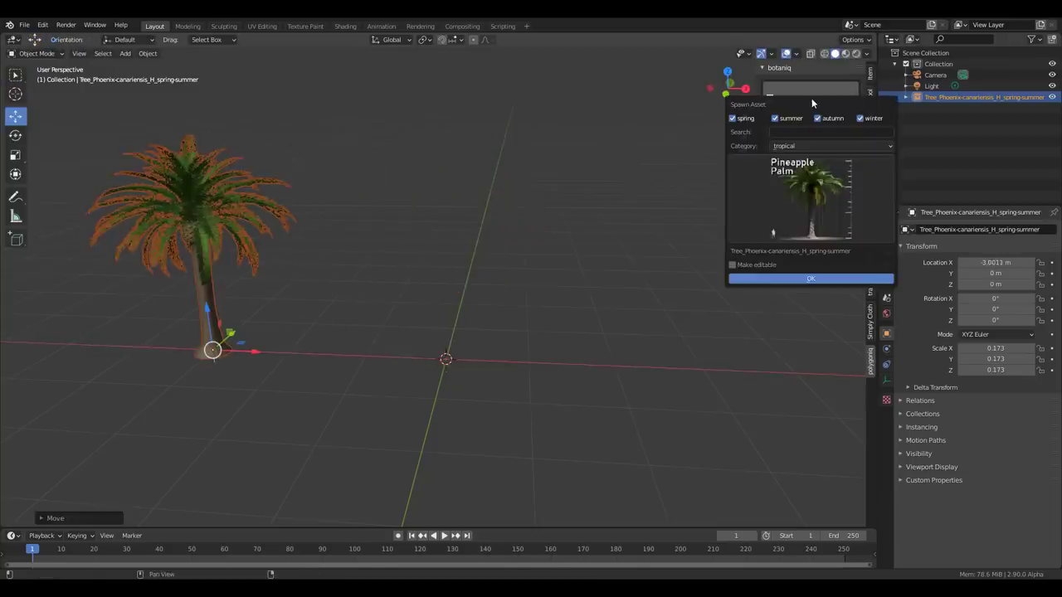
# - Spawn the Cypress (Chamaecyparis lawsoniana A) from the coniferous category at the origin
pyautogui.click(823, 194)
pyautogui.click(826, 145)
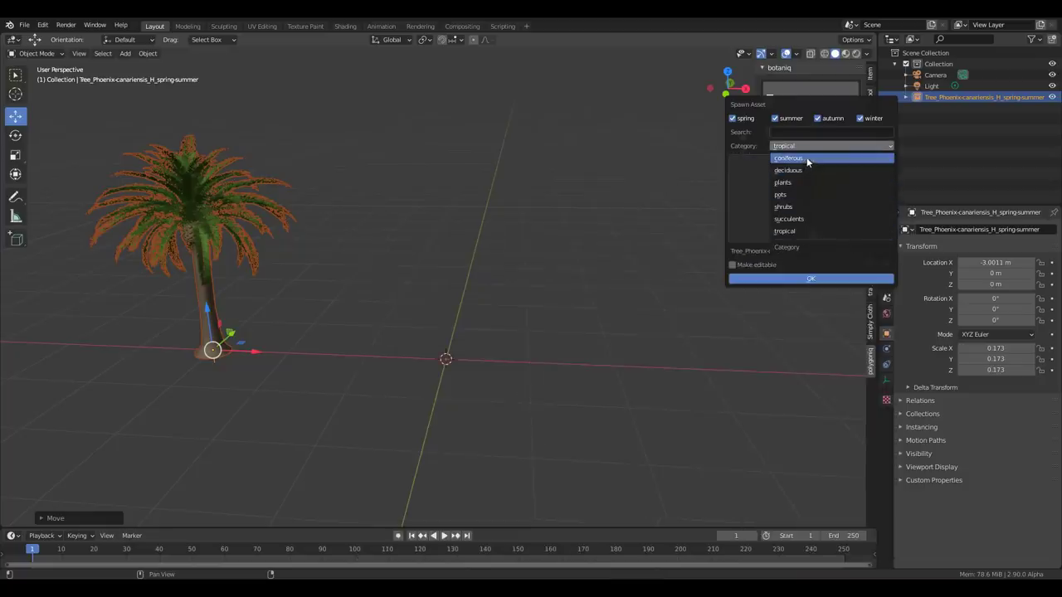
pyautogui.click(807, 157)
pyautogui.click(813, 205)
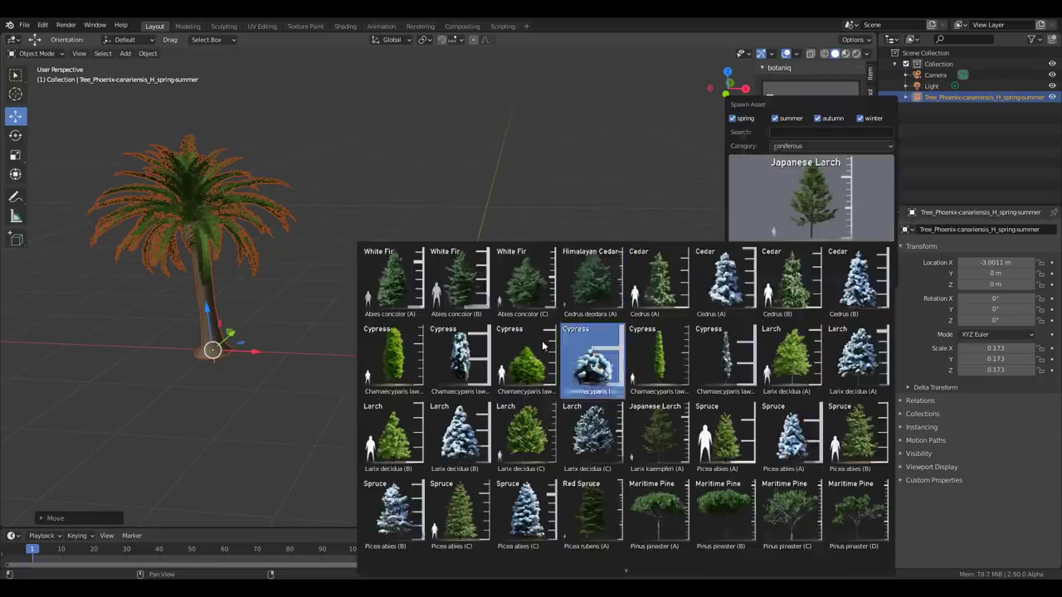
pyautogui.click(395, 373)
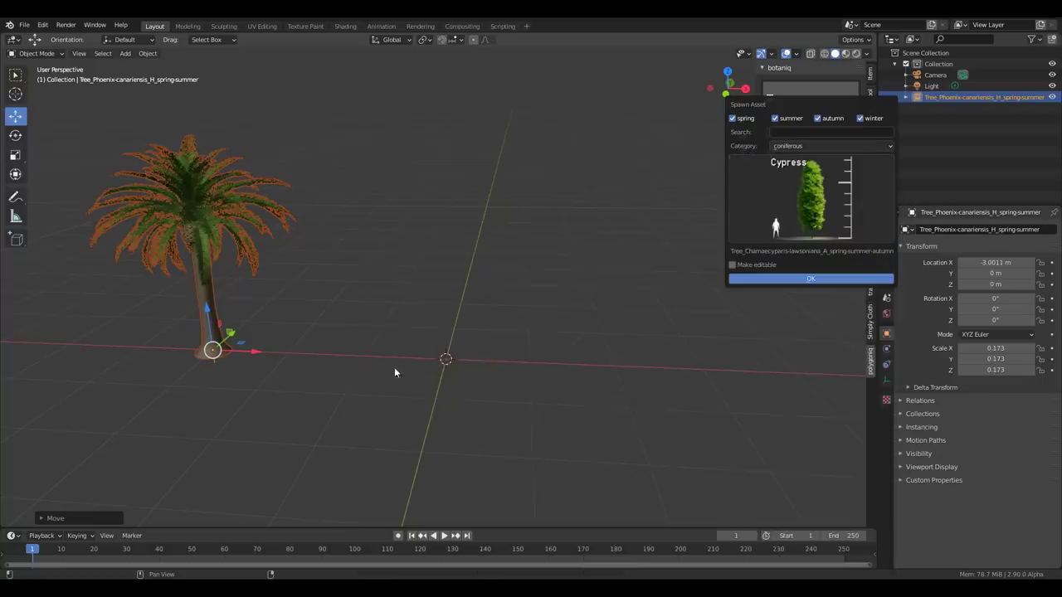
pyautogui.click(855, 277)
pyautogui.moveTo(412, 371); pyautogui.dragTo(534, 382, button='middle')
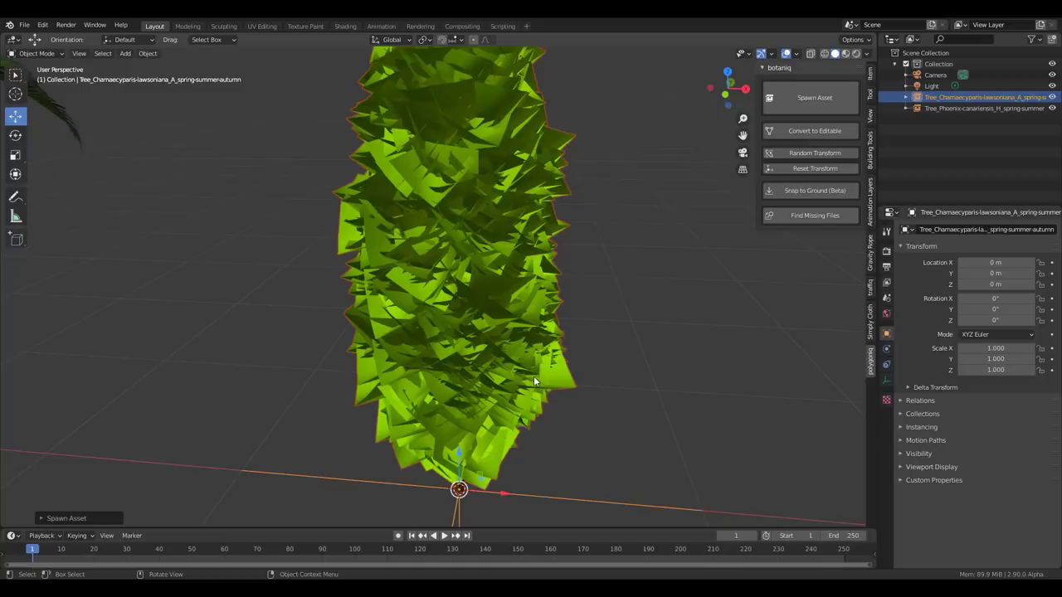
# - Switch the viewport to material, then rendered shading, framing the Cypress and palm
pyautogui.moveTo(500, 325); pyautogui.dragTo(531, 282, button='middle')
pyautogui.click(845, 53)
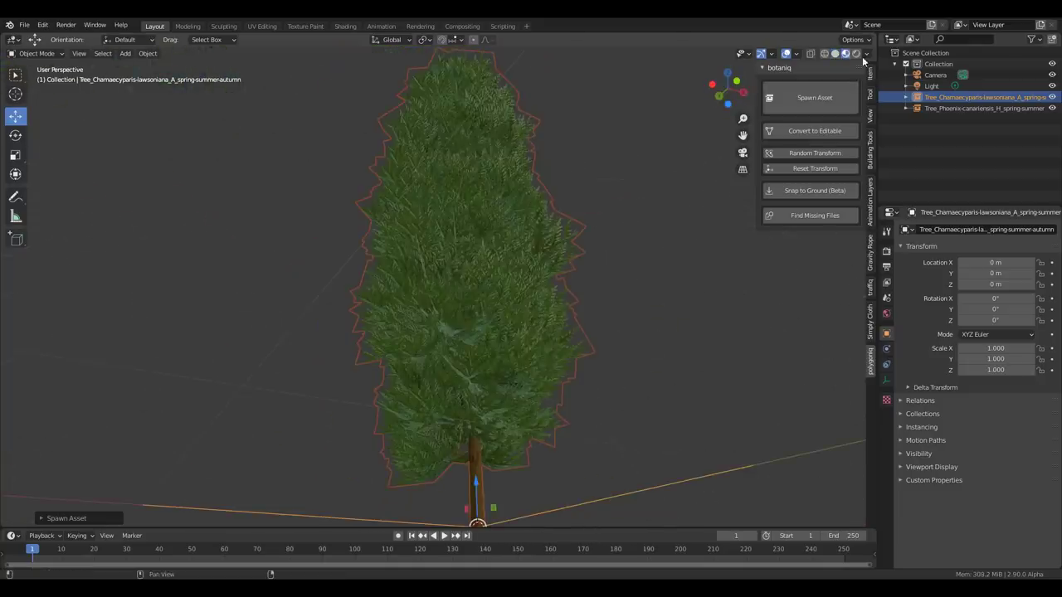
pyautogui.click(857, 54)
pyautogui.moveTo(574, 268)
pyautogui.mouseDown(button='middle')
pyautogui.moveTo(611, 287)
pyautogui.moveTo(420, 335)
pyautogui.moveTo(460, 334)
pyautogui.mouseUp(button='middle')
pyautogui.scroll(-5, 465, 328)
pyautogui.scroll(8, 420, 266)
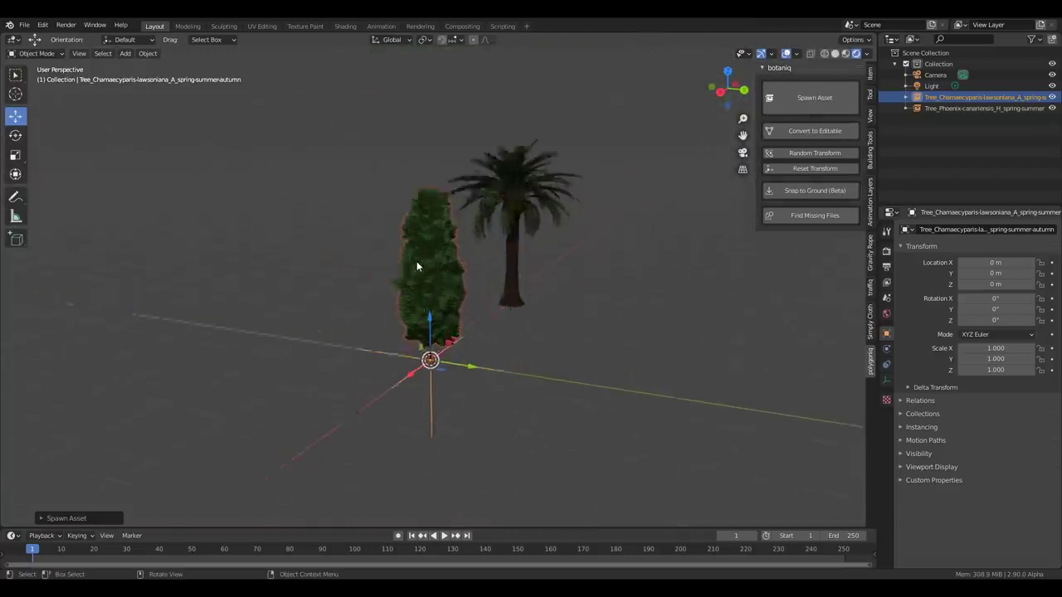
pyautogui.scroll(3, 417, 266)
pyautogui.scroll(-4, 417, 266)
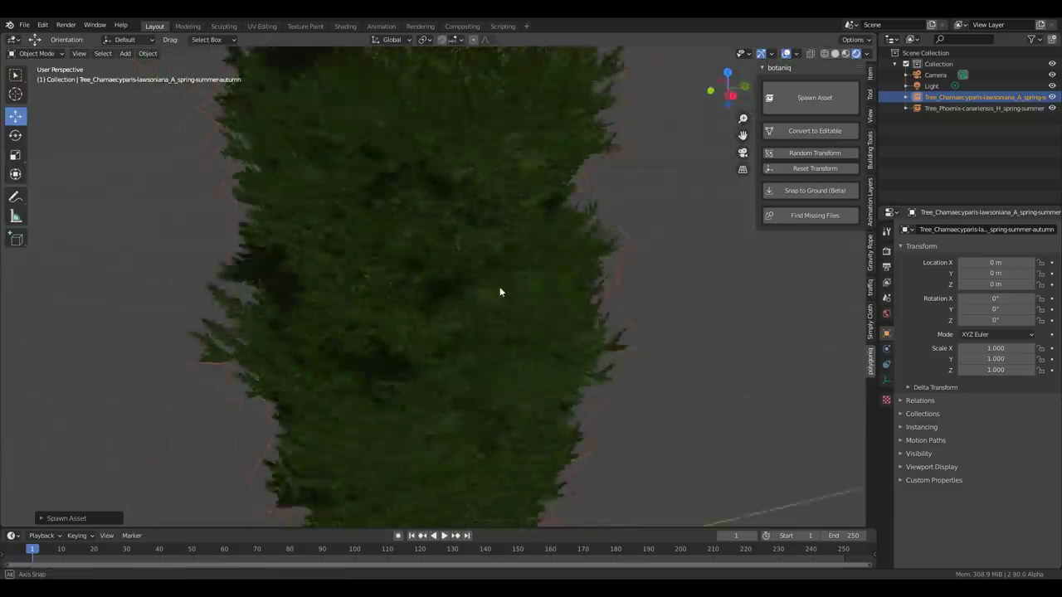
pyautogui.moveTo(500, 289); pyautogui.dragTo(360, 114, button='middle')
pyautogui.scroll(2, 360, 114)
pyautogui.scroll(2, 510, 178)
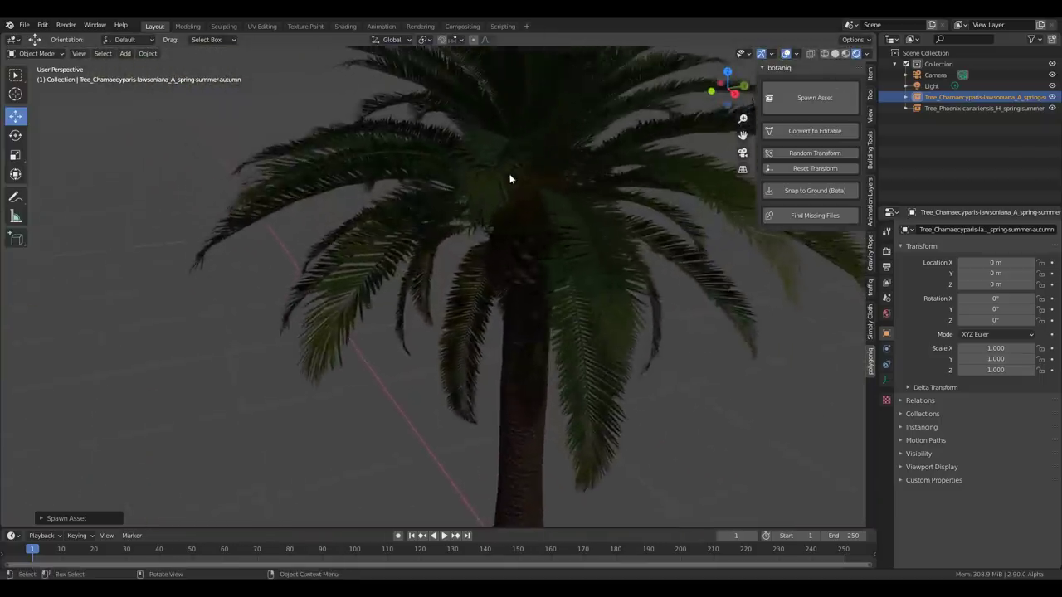
pyautogui.moveTo(509, 177); pyautogui.dragTo(351, 261, button='middle')
# - Convert the selected Phoenix palm to an editable object and enlarge the timeline area
pyautogui.click(368, 286)
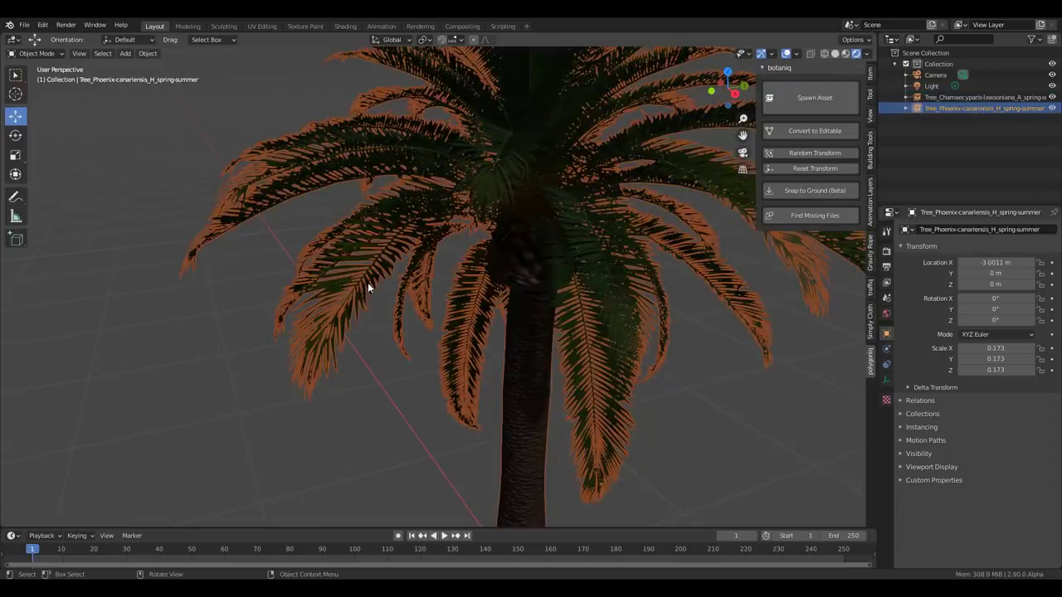
pyautogui.scroll(-5, 367, 282)
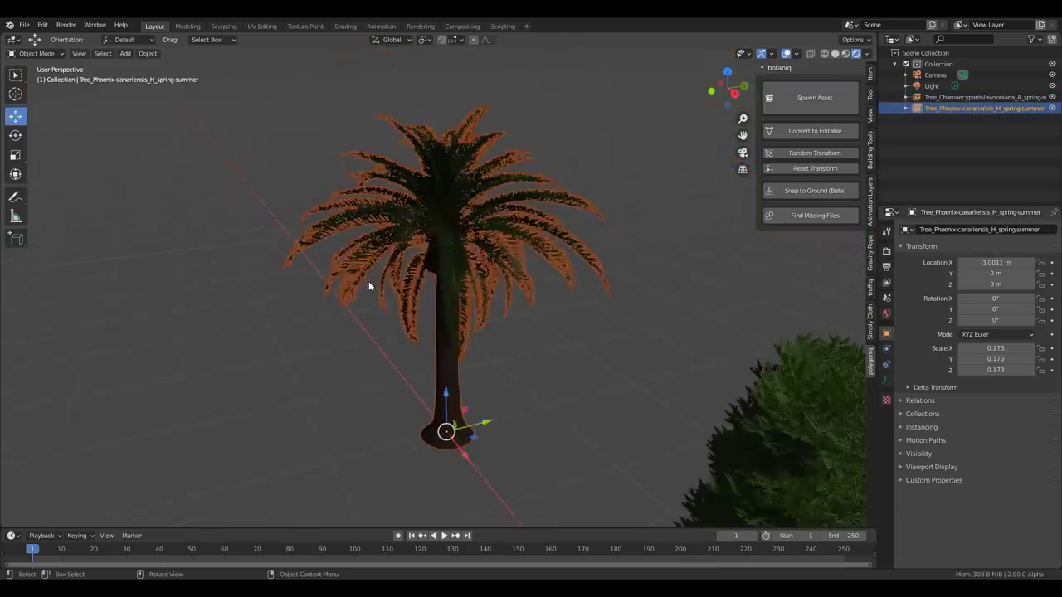
pyautogui.scroll(9, 370, 282)
pyautogui.moveTo(373, 278)
pyautogui.mouseDown(button='middle')
pyautogui.moveTo(342, 283)
pyautogui.moveTo(403, 302)
pyautogui.moveTo(372, 287)
pyautogui.mouseUp(button='middle')
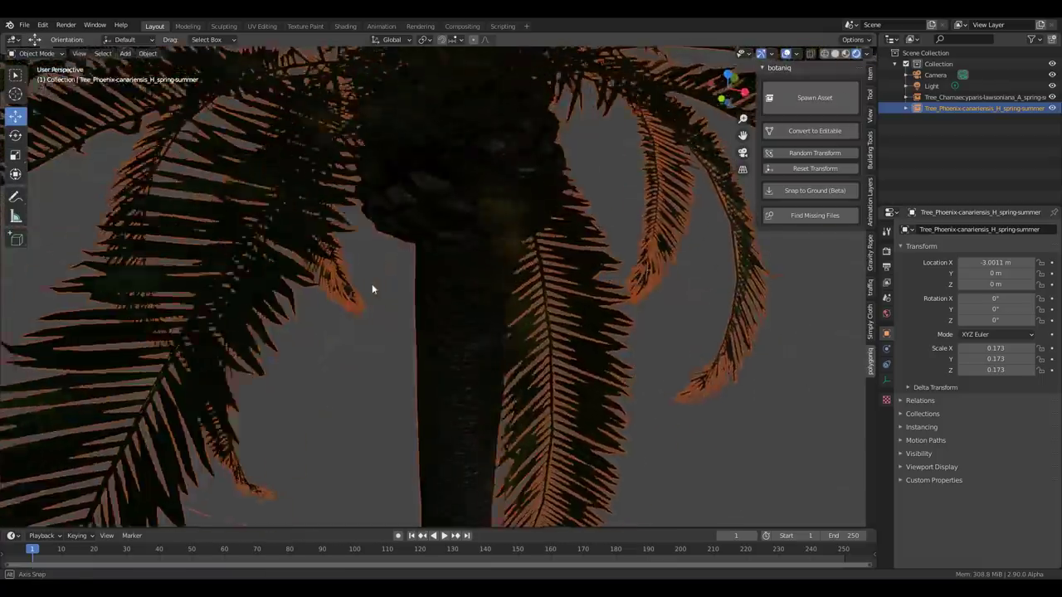
pyautogui.scroll(-10, 407, 264)
pyautogui.moveTo(443, 239); pyautogui.dragTo(490, 272, button='middle')
pyautogui.scroll(8, 491, 272)
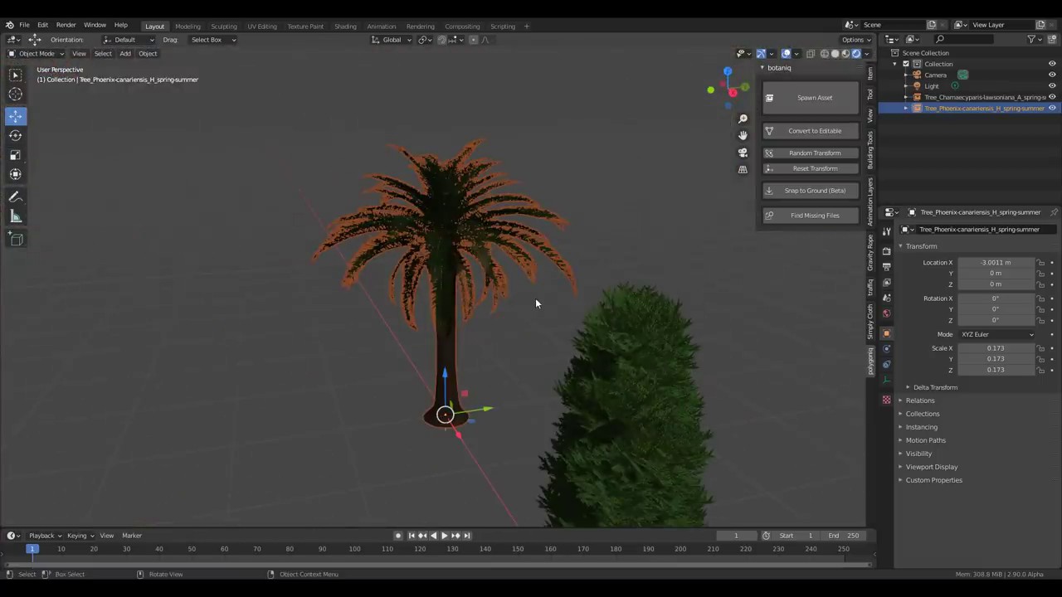
pyautogui.moveTo(454, 353); pyautogui.dragTo(420, 413, button='middle')
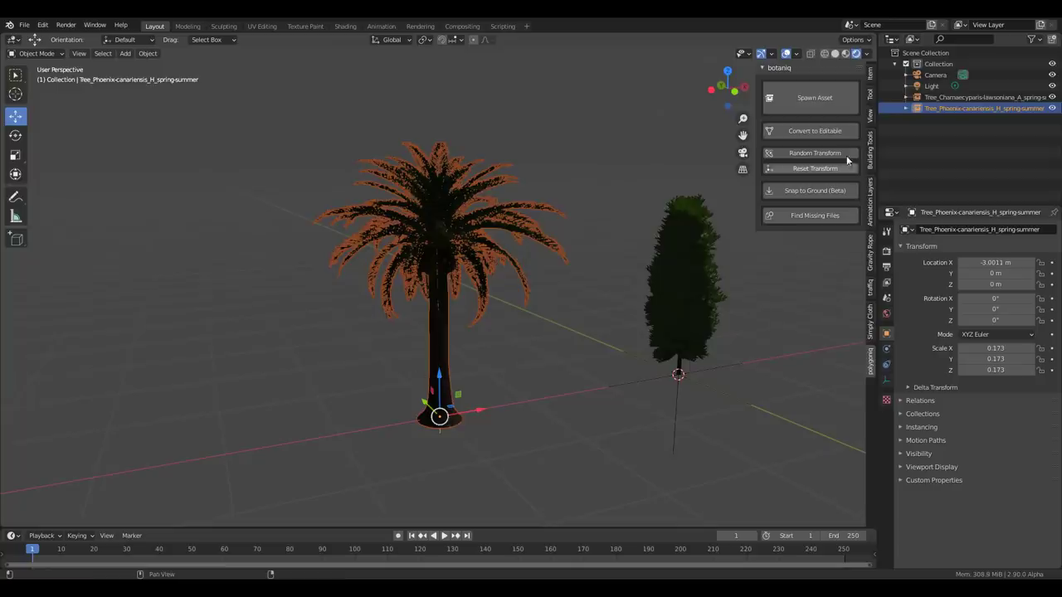
pyautogui.click(806, 133)
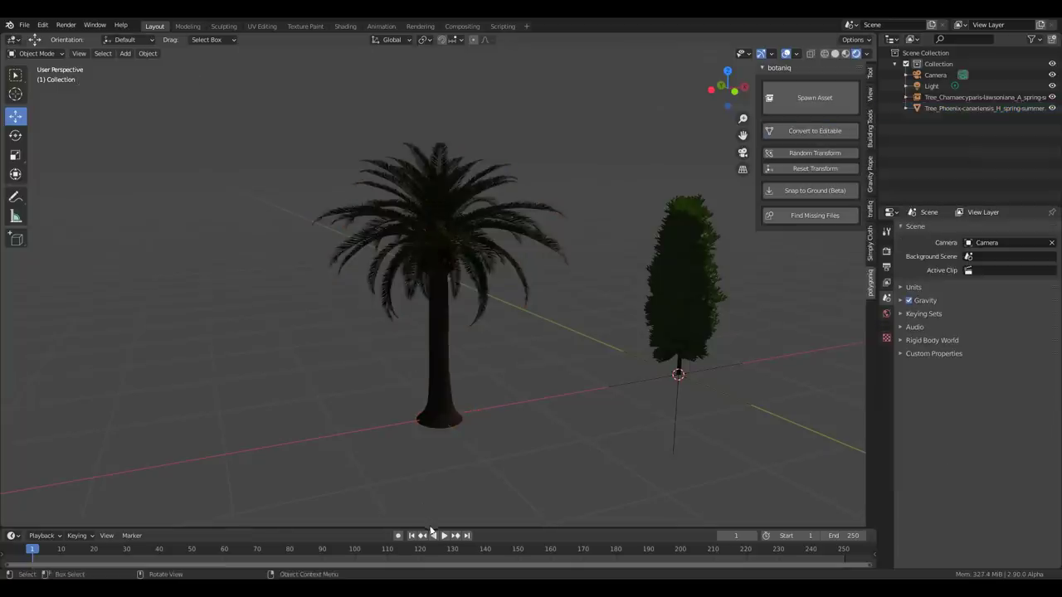
pyautogui.moveTo(429, 530); pyautogui.dragTo(412, 253)
# - Turn the lower area into a Shader Editor showing the selected palm's material
pyautogui.press('Left')
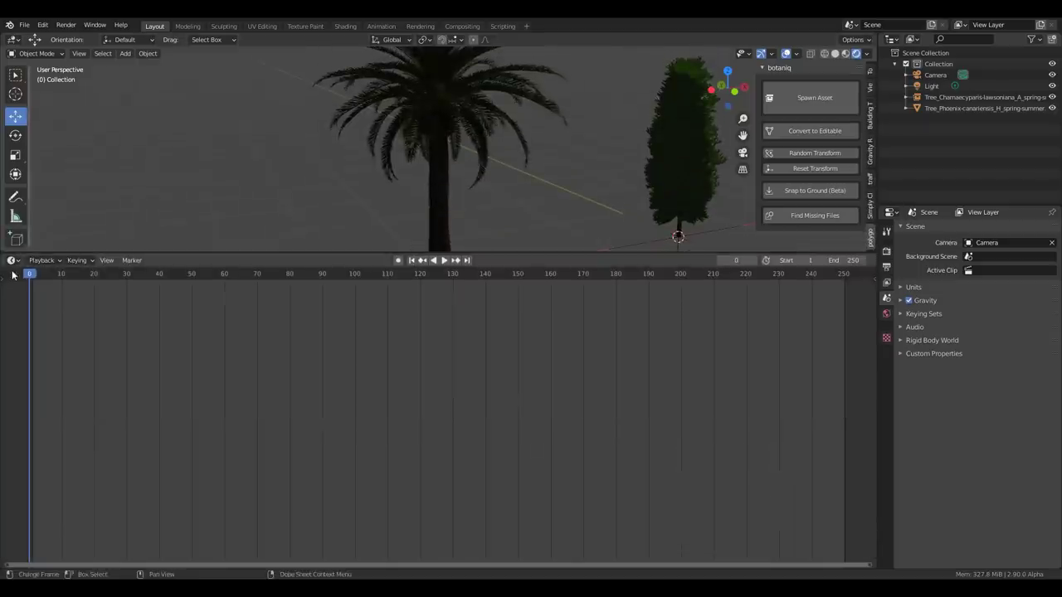
pyautogui.click(446, 134)
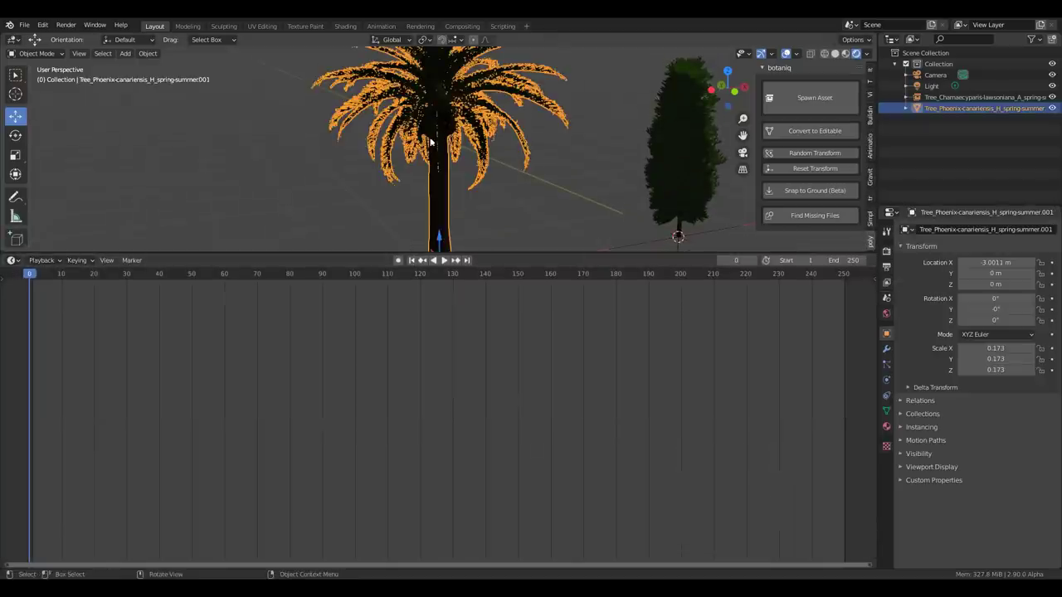
pyautogui.click(12, 259)
pyautogui.click(45, 387)
# - Inspect the Principled BSDF, UV Map, image texture and Material Output nodes, then shrink the editor
pyautogui.scroll(4, 500, 441)
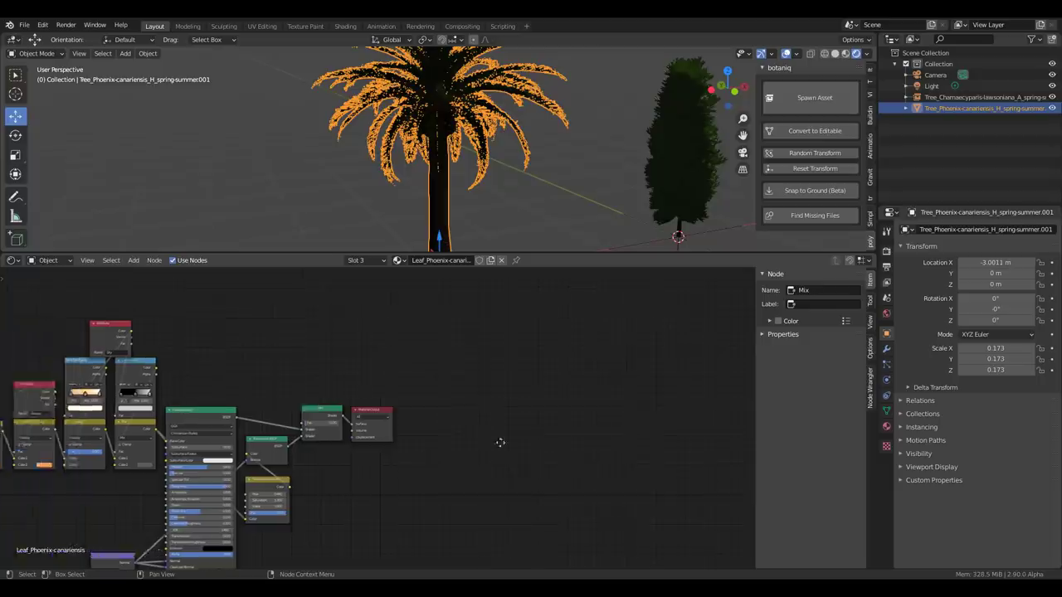
pyautogui.moveTo(636, 418); pyautogui.dragTo(659, 403, button='middle')
pyautogui.scroll(2, 382, 431)
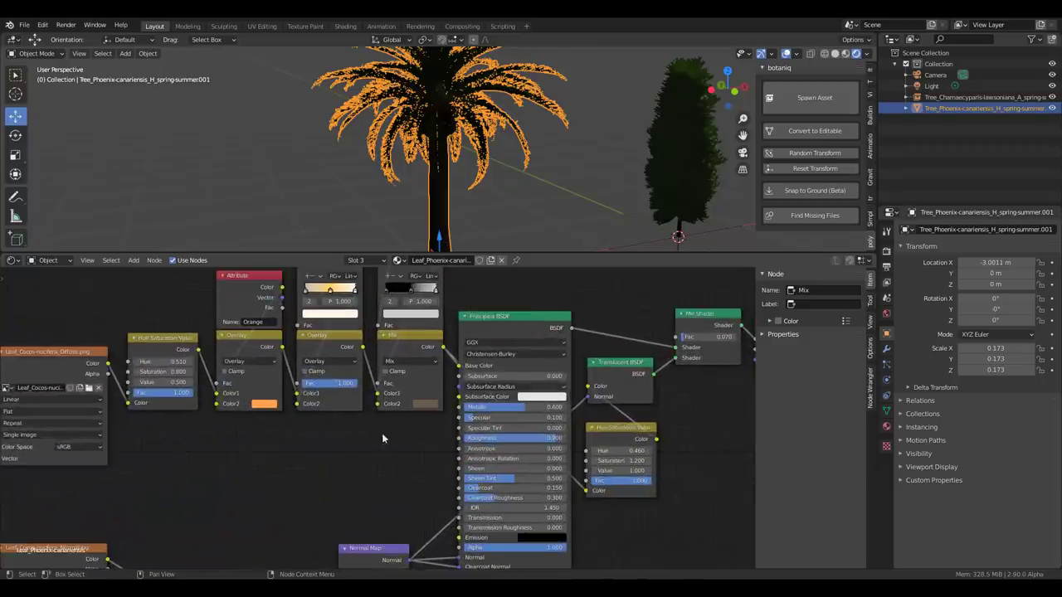
pyautogui.moveTo(382, 433); pyautogui.dragTo(312, 488, button='middle')
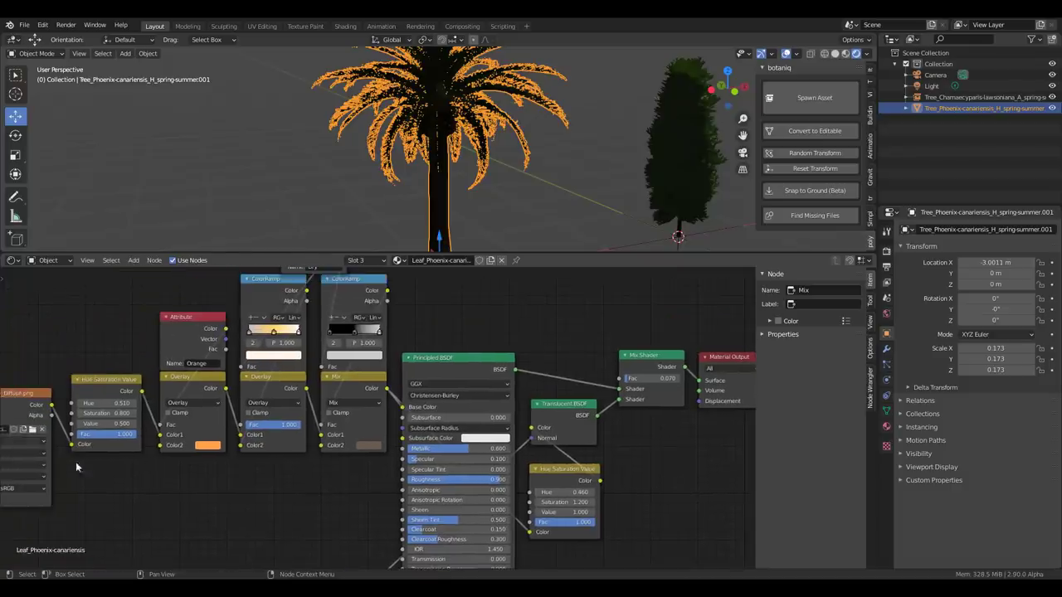
pyautogui.moveTo(190, 442); pyautogui.dragTo(161, 374, button='middle')
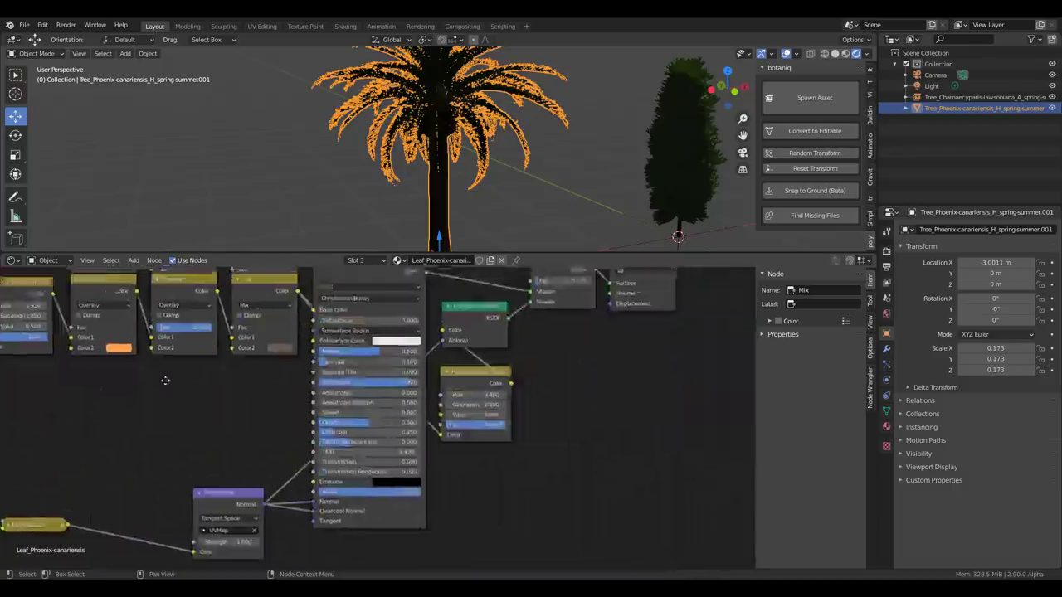
pyautogui.moveTo(652, 356); pyautogui.dragTo(581, 415, button='middle')
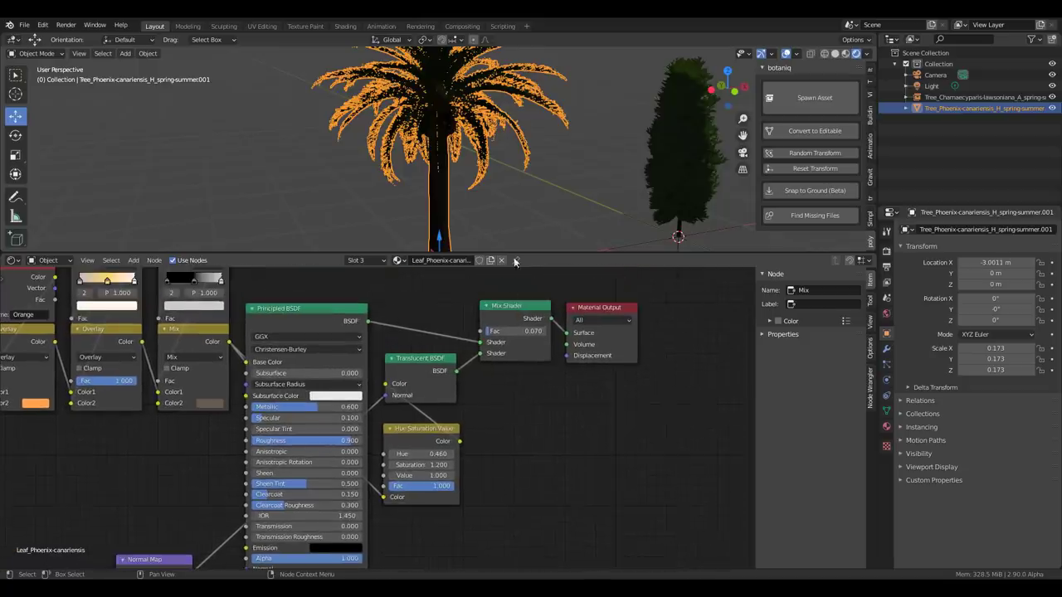
pyautogui.moveTo(526, 256); pyautogui.dragTo(496, 559)
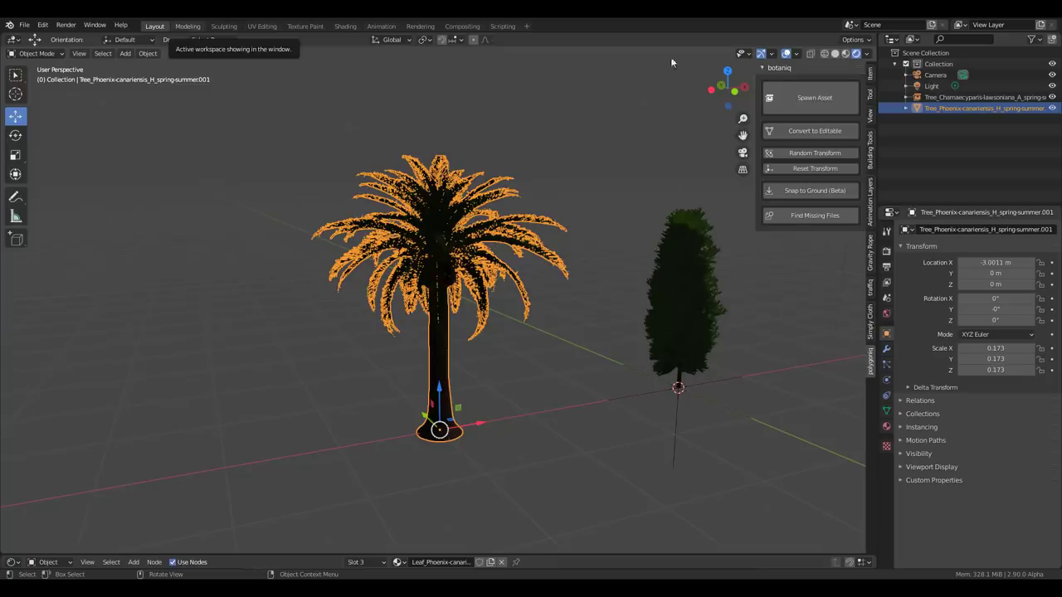
# - Delete the palm, Cypress and light from the scene
pyautogui.moveTo(687, 238); pyautogui.dragTo(634, 256, button='middle')
pyautogui.scroll(-5, 635, 256)
pyautogui.moveTo(376, 235); pyautogui.dragTo(612, 430)
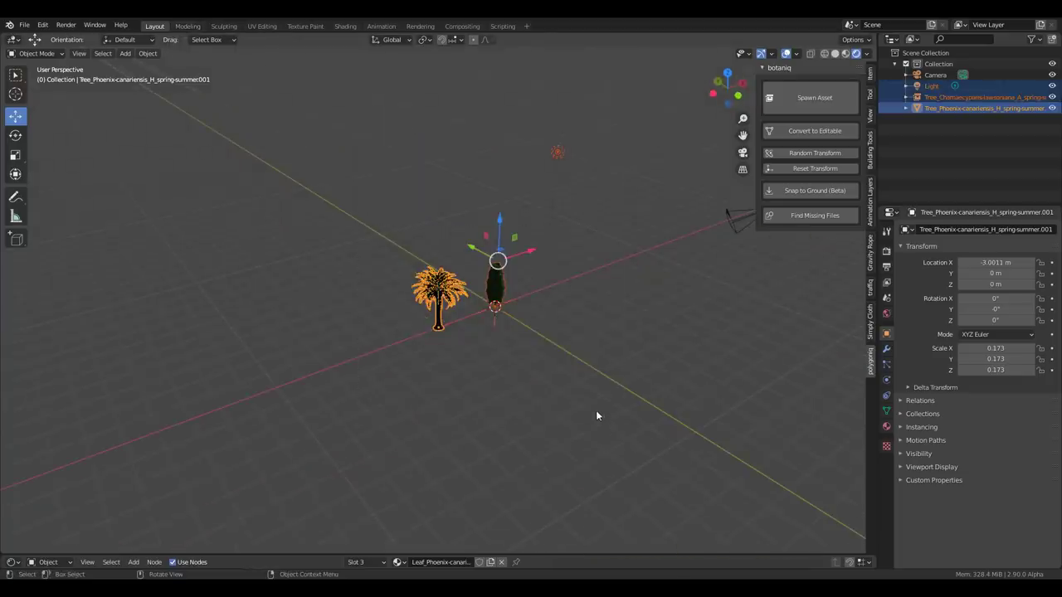
pyautogui.press('Delete')
# - Add a Grid mesh at the origin, scale it to 5.846, and use Solid shading
pyautogui.moveTo(522, 289); pyautogui.dragTo(592, 359, button='middle')
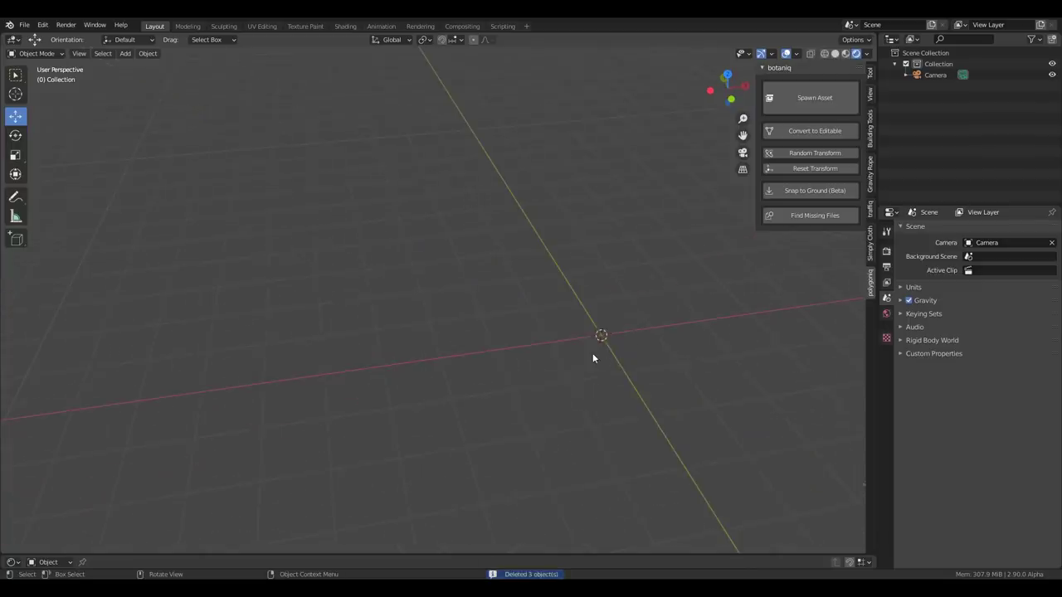
pyautogui.hotkey('shift', 'a')
pyautogui.moveTo(577, 286)
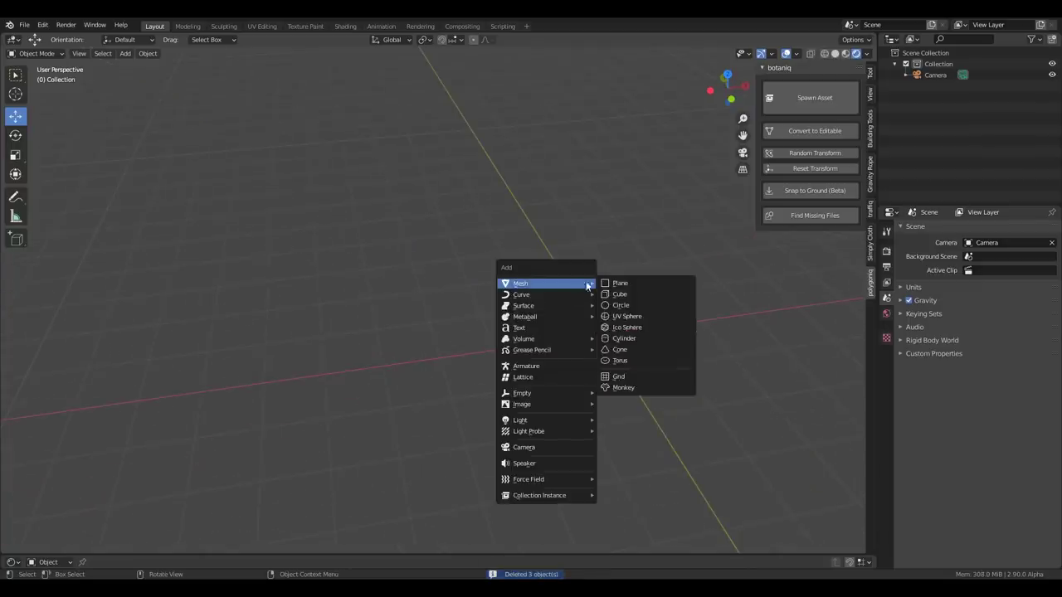
pyautogui.click(628, 375)
pyautogui.moveTo(614, 325); pyautogui.dragTo(588, 346, button='middle')
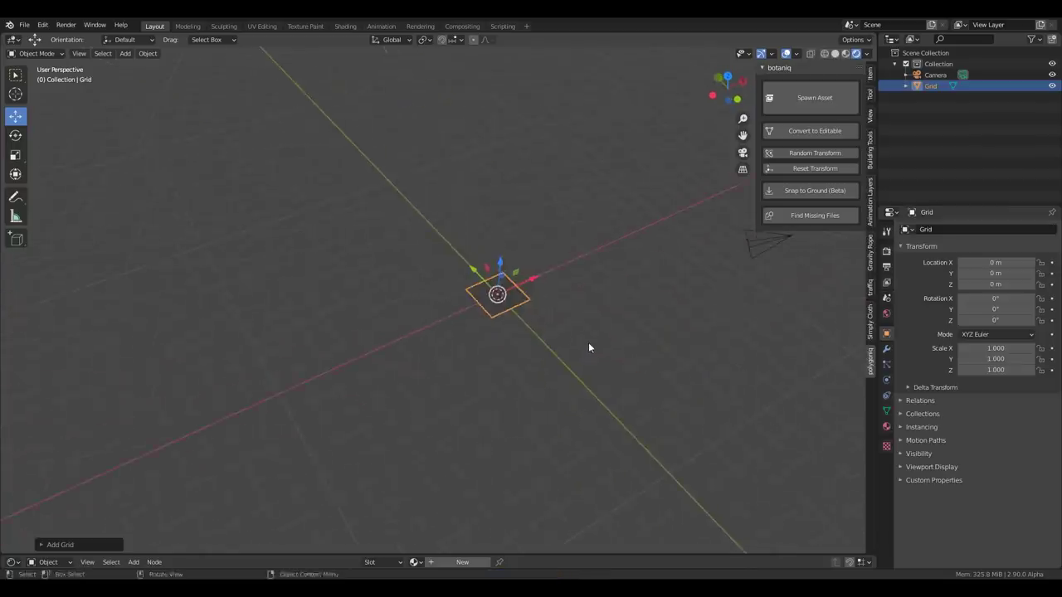
pyautogui.press('s')
pyautogui.click(705, 204)
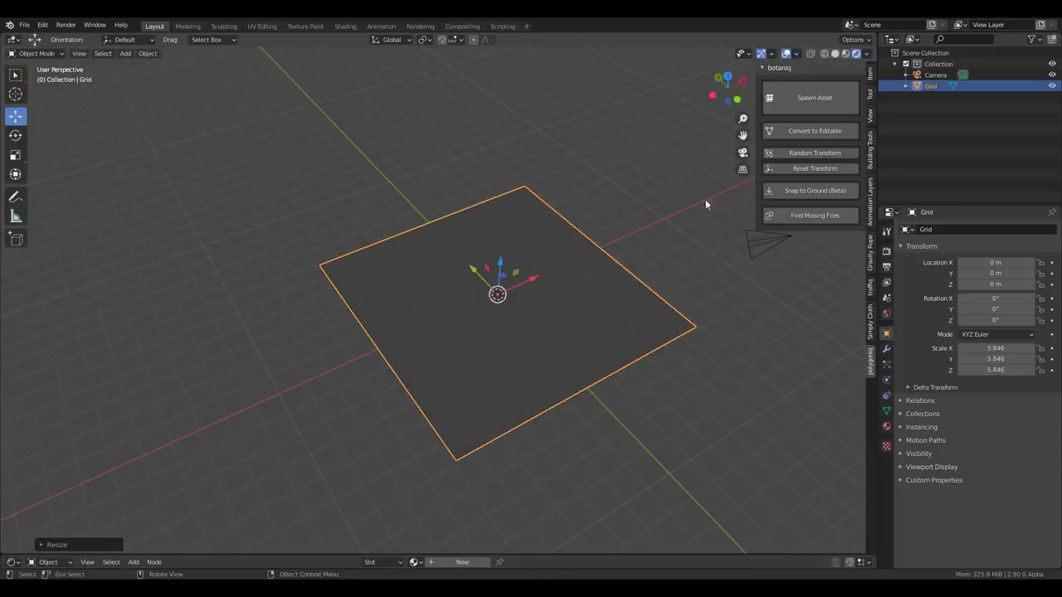
pyautogui.click(835, 53)
pyautogui.moveTo(597, 233); pyautogui.dragTo(567, 266, button='middle')
pyautogui.scroll(3, 511, 307)
pyautogui.scroll(-3, 511, 306)
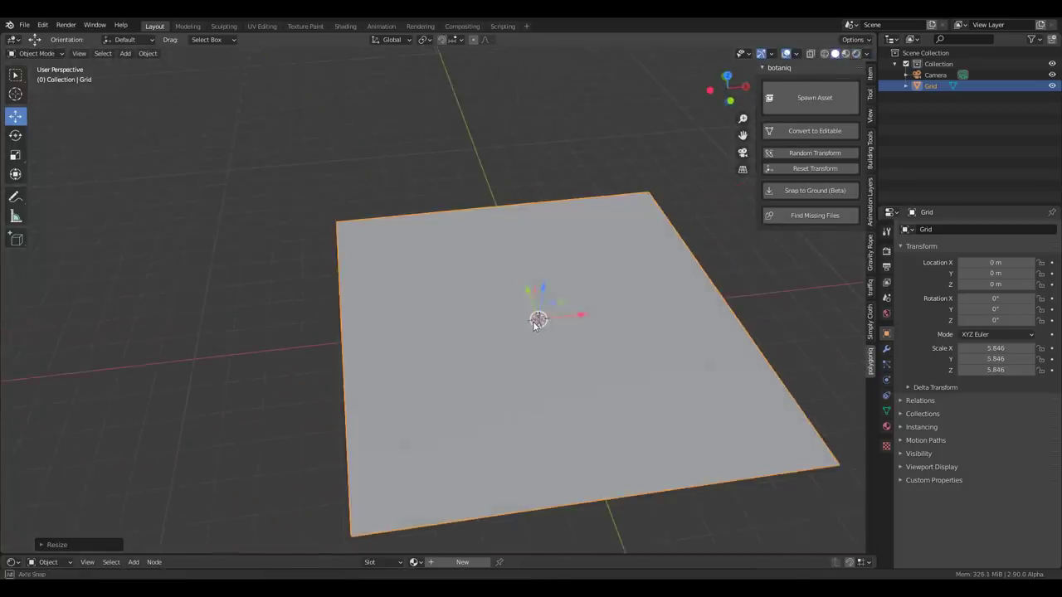
# - In Edit Mode, subdivide the grid repeatedly into a dense mesh
pyautogui.press('Tab')
pyautogui.rightClick(529, 245)
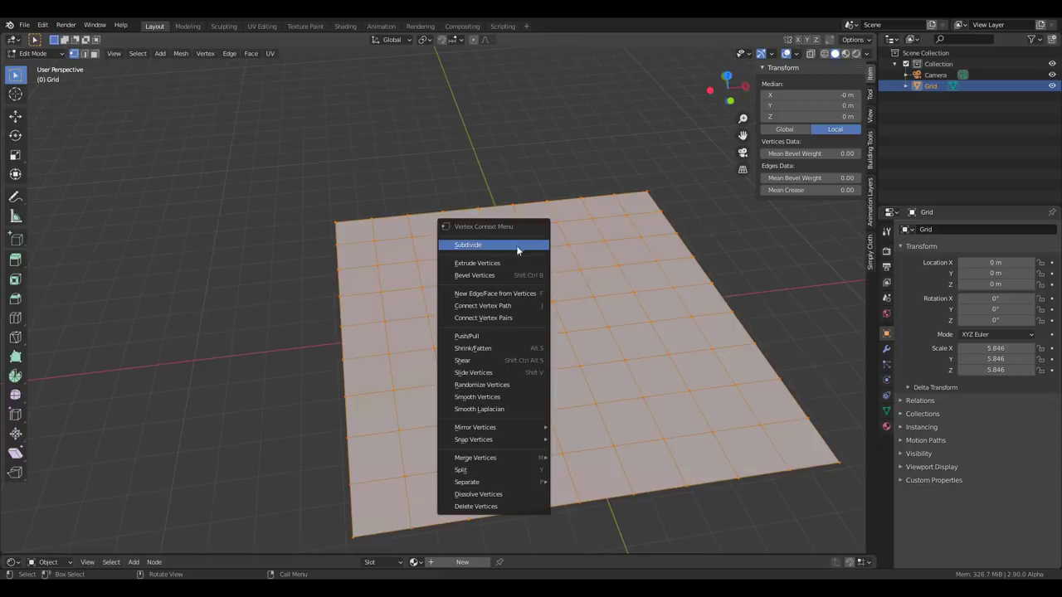
pyautogui.click(517, 249)
pyautogui.rightClick(516, 243)
pyautogui.click(516, 246)
pyautogui.rightClick(516, 245)
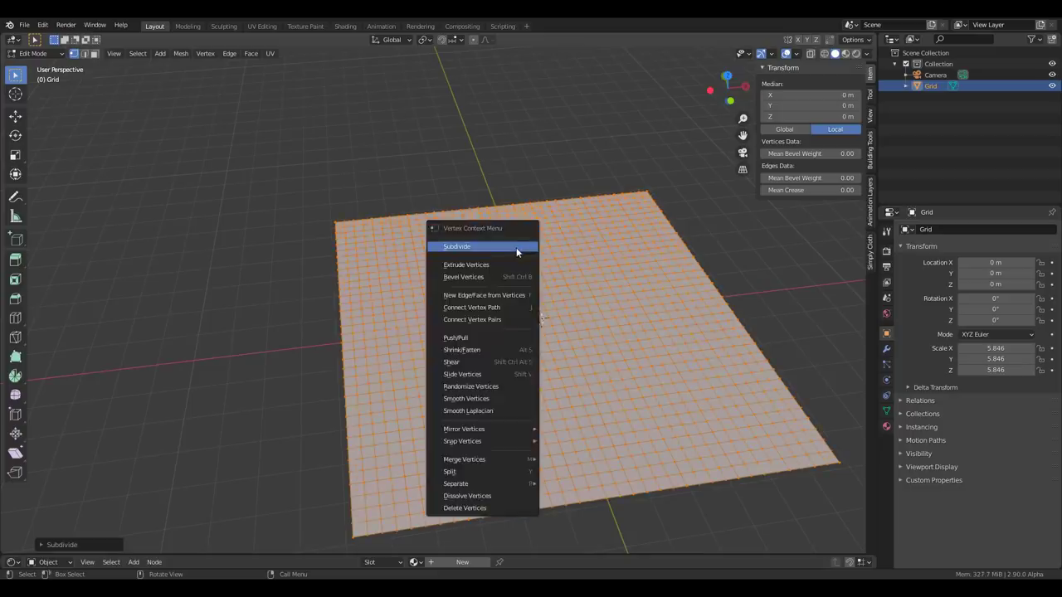
pyautogui.click(517, 247)
# - Scale the subdivided vertices up about 2.53 times and return to Object Mode
pyautogui.moveTo(516, 249); pyautogui.dragTo(573, 299, button='middle')
pyautogui.scroll(-3, 572, 299)
pyautogui.press('s')
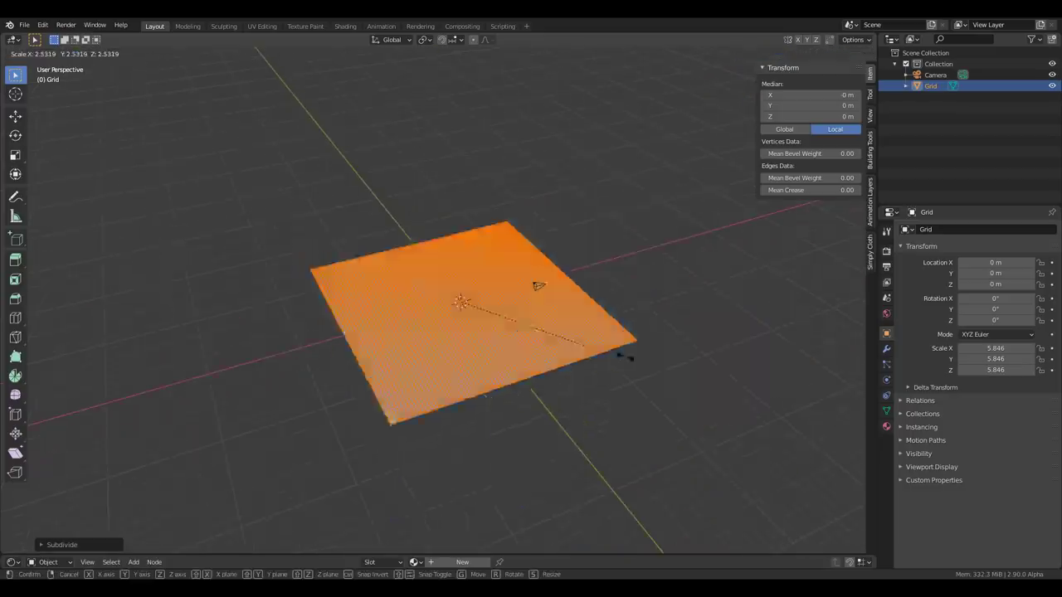
pyautogui.click(722, 378)
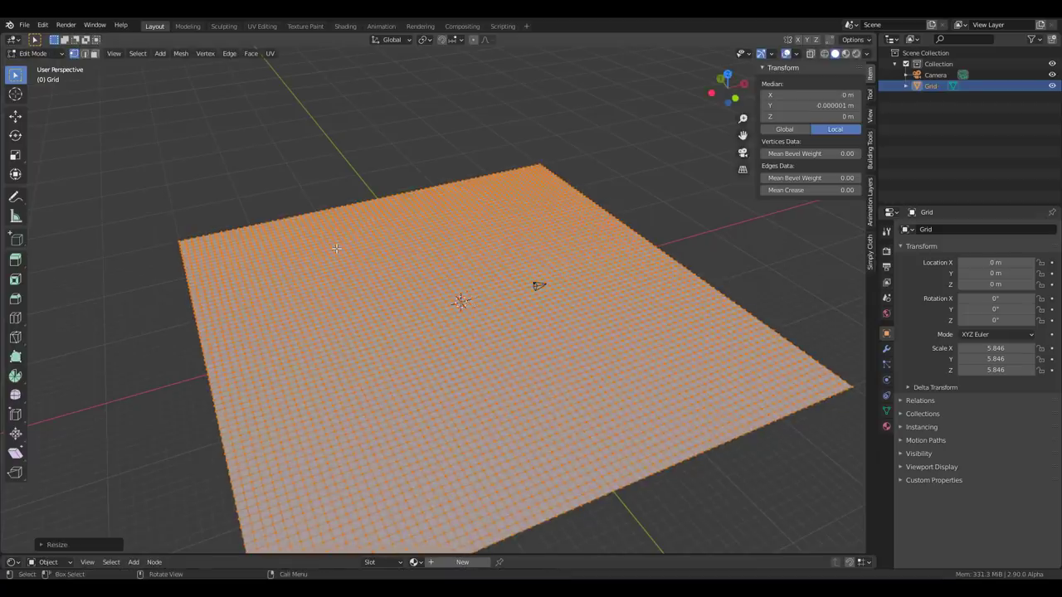
pyautogui.press('Tab')
# - Enter Sculpt Mode and draw raised strokes across the plane
pyautogui.click(29, 53)
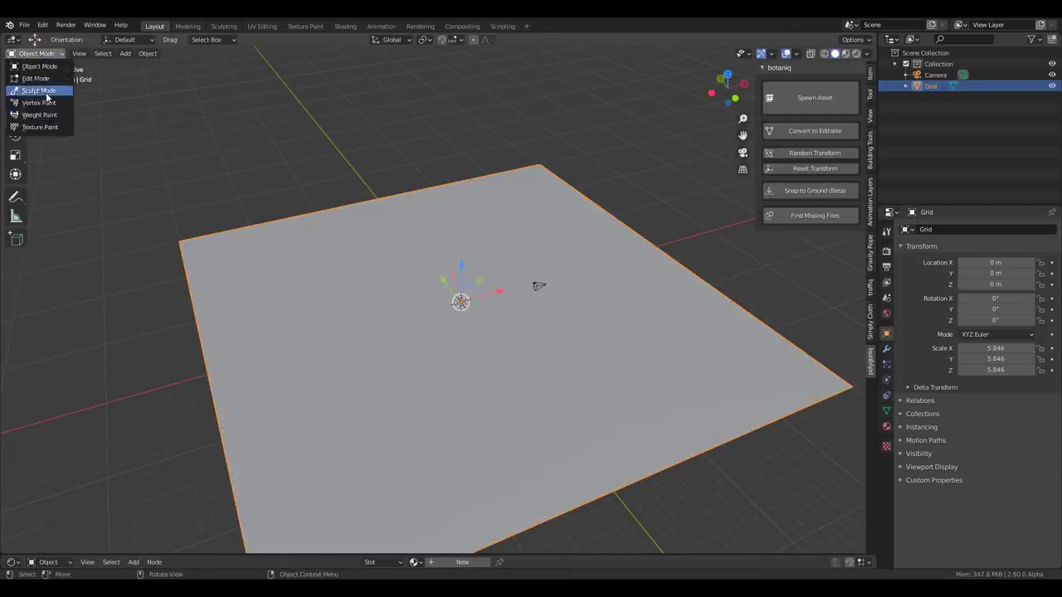
pyautogui.click(37, 91)
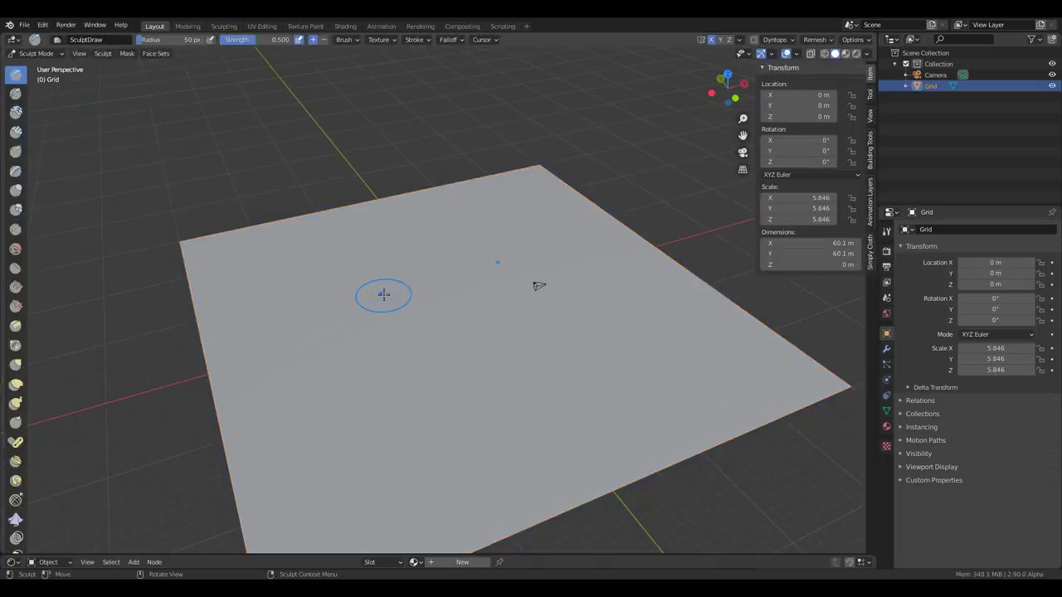
pyautogui.moveTo(476, 393)
pyautogui.mouseDown()
pyautogui.moveTo(414, 448)
pyautogui.moveTo(579, 370)
pyautogui.moveTo(526, 449)
pyautogui.moveTo(396, 511)
pyautogui.moveTo(346, 393)
pyautogui.moveTo(325, 292)
pyautogui.moveTo(339, 403)
pyautogui.moveTo(270, 376)
pyautogui.moveTo(372, 307)
pyautogui.mouseUp()
pyautogui.moveTo(440, 233)
pyautogui.mouseDown()
pyautogui.moveTo(433, 304)
pyautogui.moveTo(412, 239)
pyautogui.mouseUp()
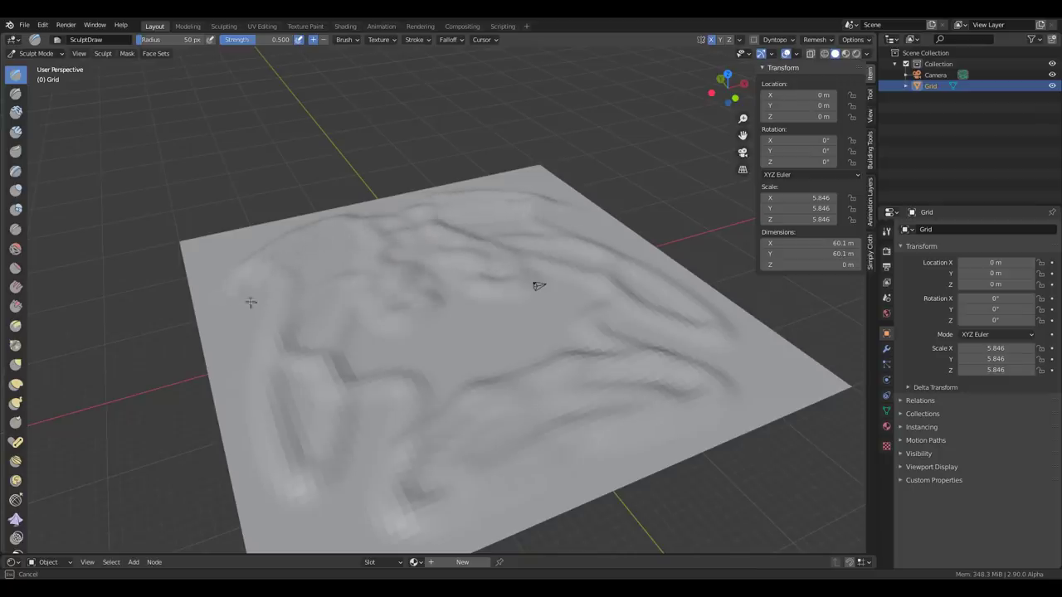
# - Set the brush radius to 190 px and smooth the relief into rolling hills
pyautogui.press('f')
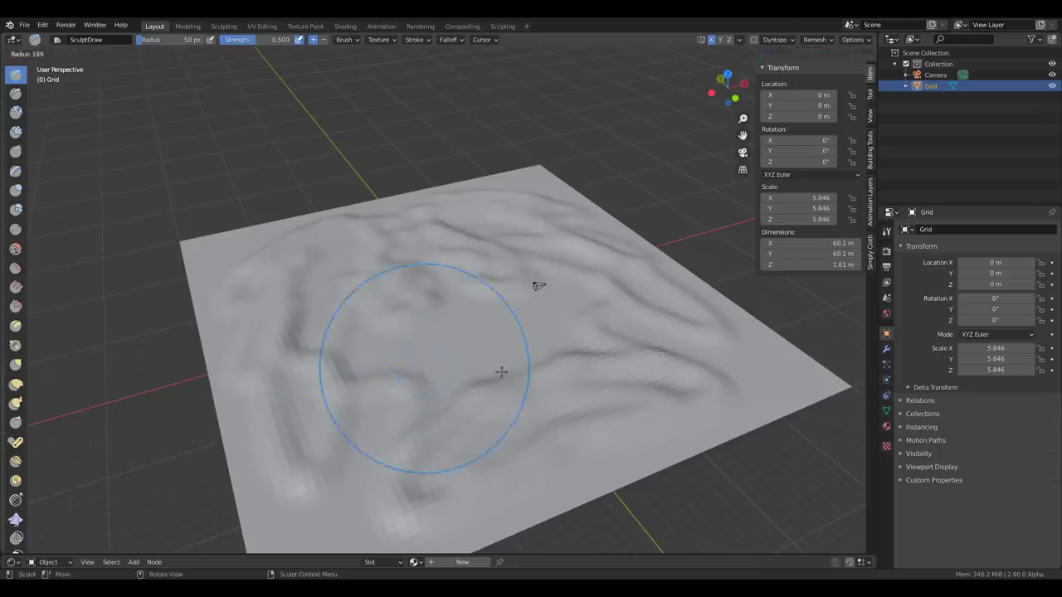
pyautogui.click(501, 372)
pyautogui.moveTo(486, 426)
pyautogui.keyDown('shift'); pyautogui.mouseDown()
pyautogui.moveTo(319, 353)
pyautogui.moveTo(293, 260)
pyautogui.moveTo(282, 292)
pyautogui.moveTo(340, 359)
pyautogui.moveTo(337, 331)
pyautogui.moveTo(311, 377)
pyautogui.moveTo(334, 448)
pyautogui.moveTo(398, 441)
pyautogui.mouseUp(); pyautogui.keyUp('shift')
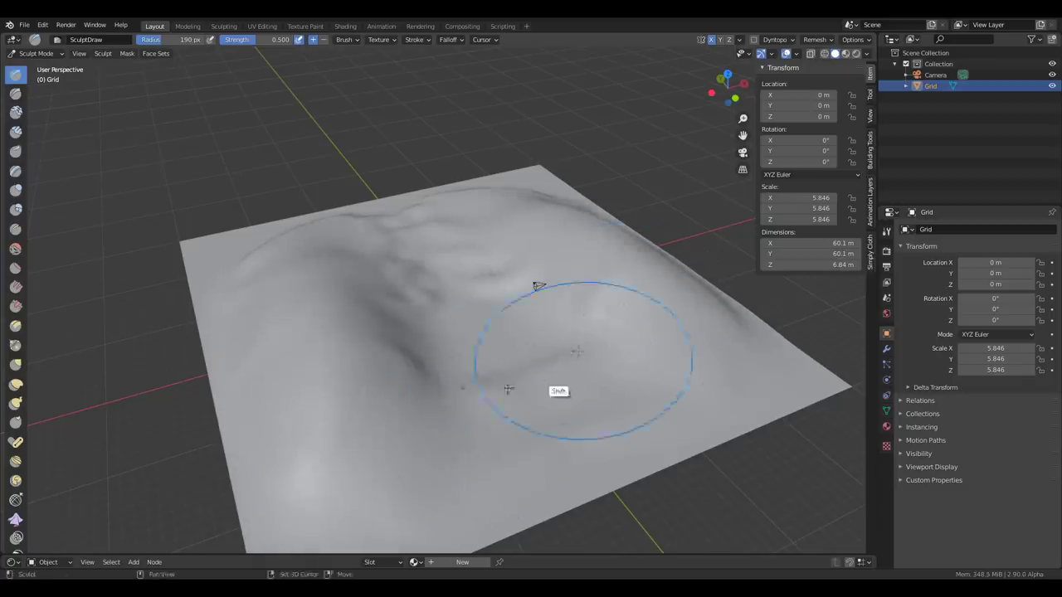
pyautogui.moveTo(508, 389)
pyautogui.keyDown('shift'); pyautogui.mouseDown()
pyautogui.moveTo(644, 310)
pyautogui.moveTo(334, 499)
pyautogui.mouseUp(); pyautogui.keyUp('shift')
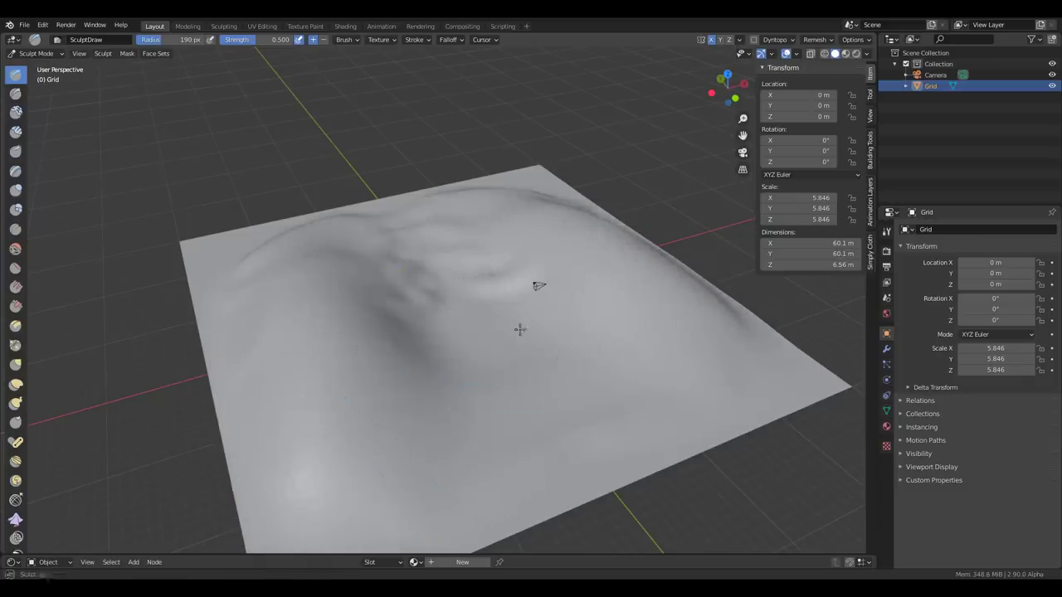
pyautogui.moveTo(517, 327)
pyautogui.mouseDown(button='middle')
pyautogui.moveTo(426, 291)
pyautogui.moveTo(368, 351)
pyautogui.moveTo(260, 377)
pyautogui.moveTo(391, 408)
pyautogui.moveTo(533, 312)
pyautogui.mouseUp(button='middle')
pyautogui.keyDown('shift'); pyautogui.moveTo(533, 313); pyautogui.dragTo(508, 317); pyautogui.keyUp('shift')
# - Return to Object Mode and frame the whole terrain
pyautogui.click(36, 53)
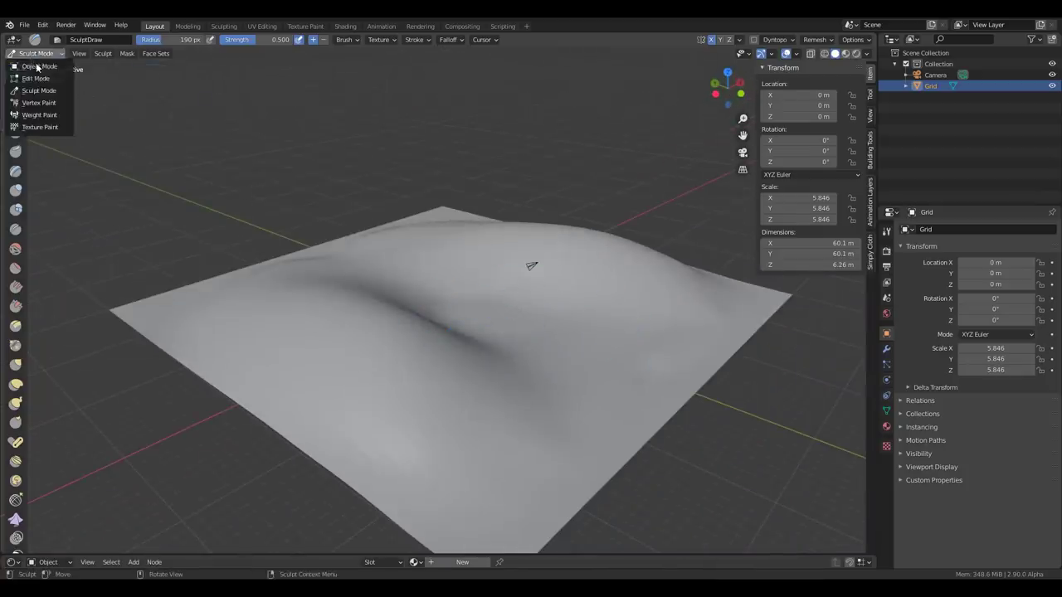
pyautogui.click(37, 68)
pyautogui.moveTo(223, 177); pyautogui.dragTo(555, 270, button='middle')
pyautogui.scroll(3, 555, 270)
# - Spawn the Cedrus (A) cedar from botaniq's coniferous category
pyautogui.click(794, 101)
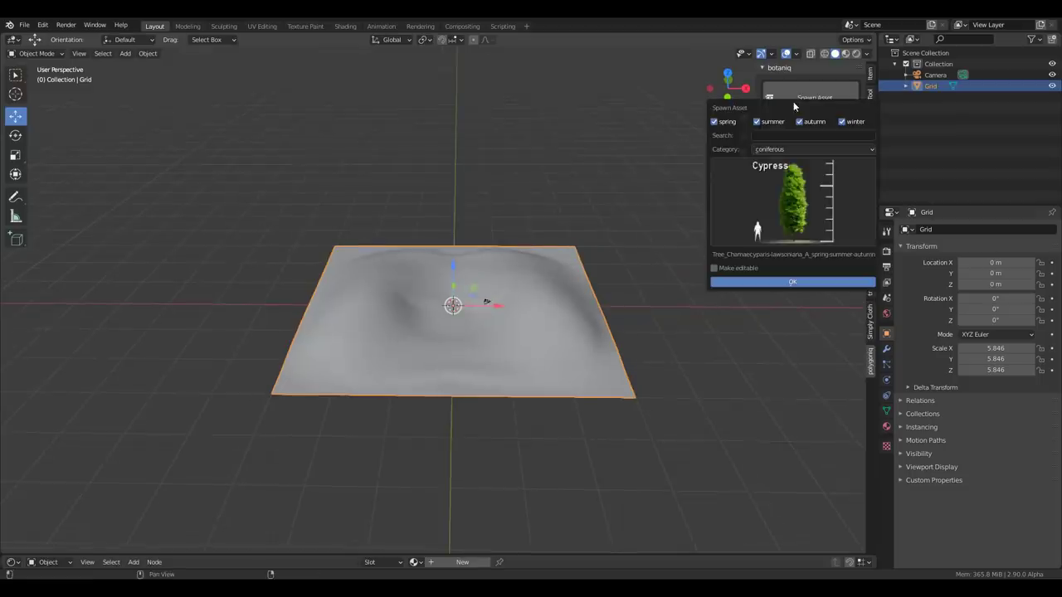
pyautogui.click(788, 212)
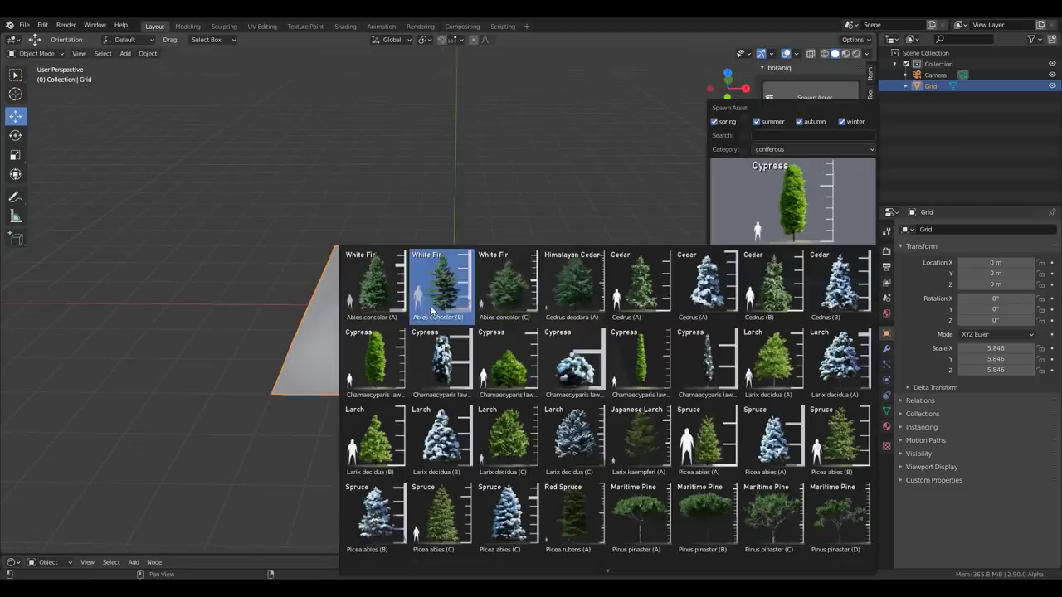
pyautogui.click(648, 296)
pyautogui.click(798, 281)
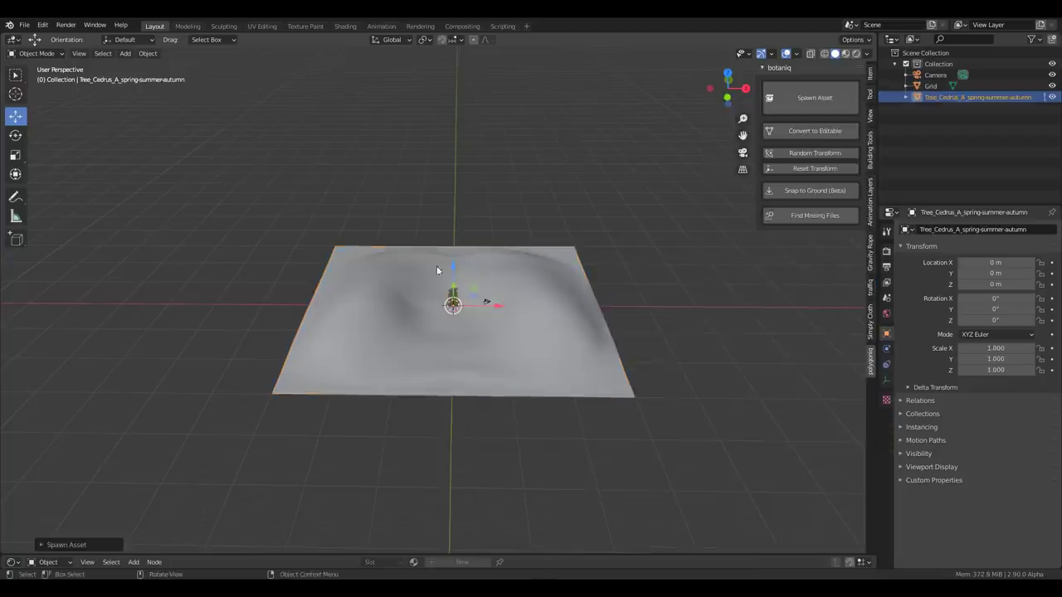
pyautogui.scroll(6, 498, 282)
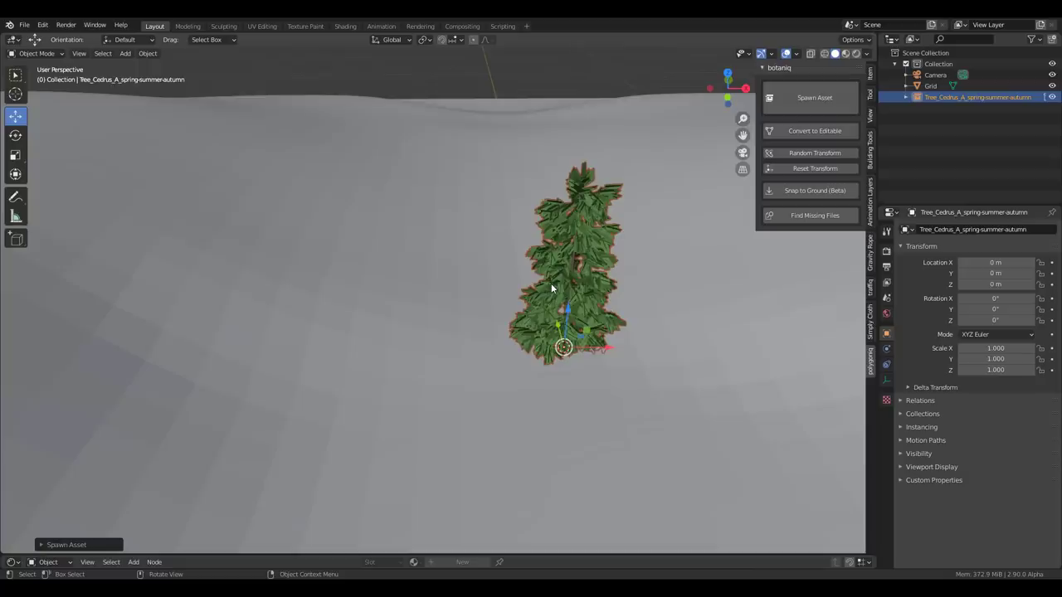
pyautogui.scroll(-4, 552, 288)
# - Raise the cedar along Z above the hill
pyautogui.moveTo(662, 355); pyautogui.dragTo(656, 315, button='middle')
pyautogui.press('g')
pyautogui.press('z')
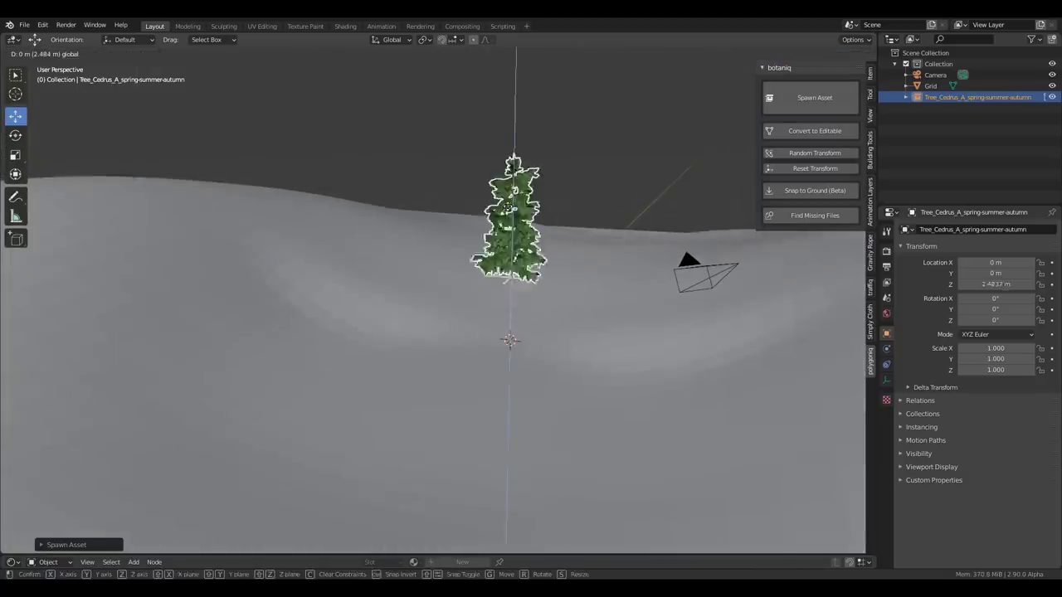
pyautogui.click(519, 198)
pyautogui.moveTo(518, 198); pyautogui.dragTo(520, 332, button='middle')
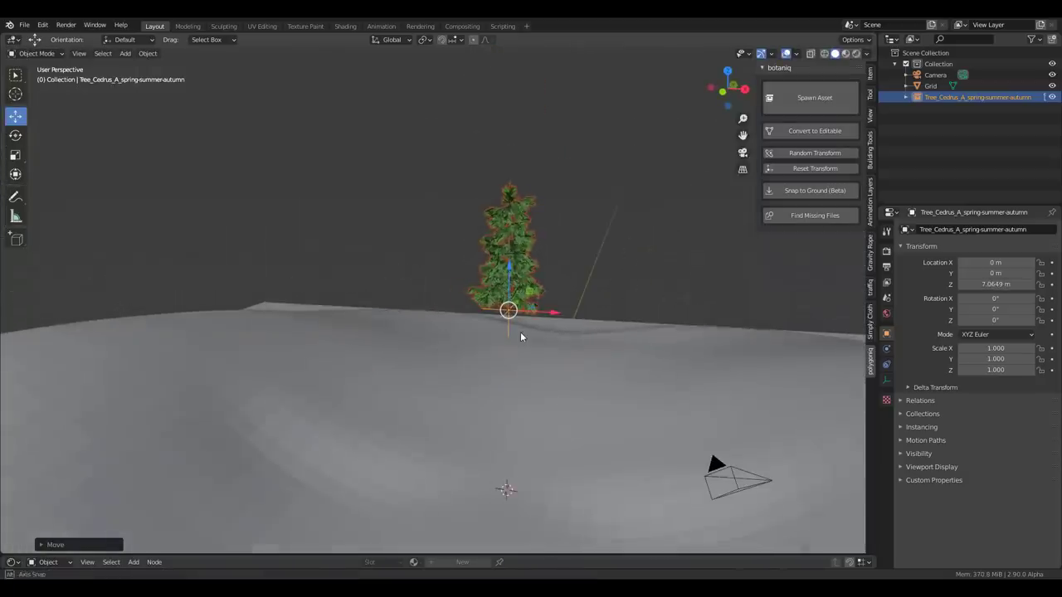
# - Duplicate the cedar three times, placing copies right, left and far left
pyautogui.hotkey('shift', 'd')
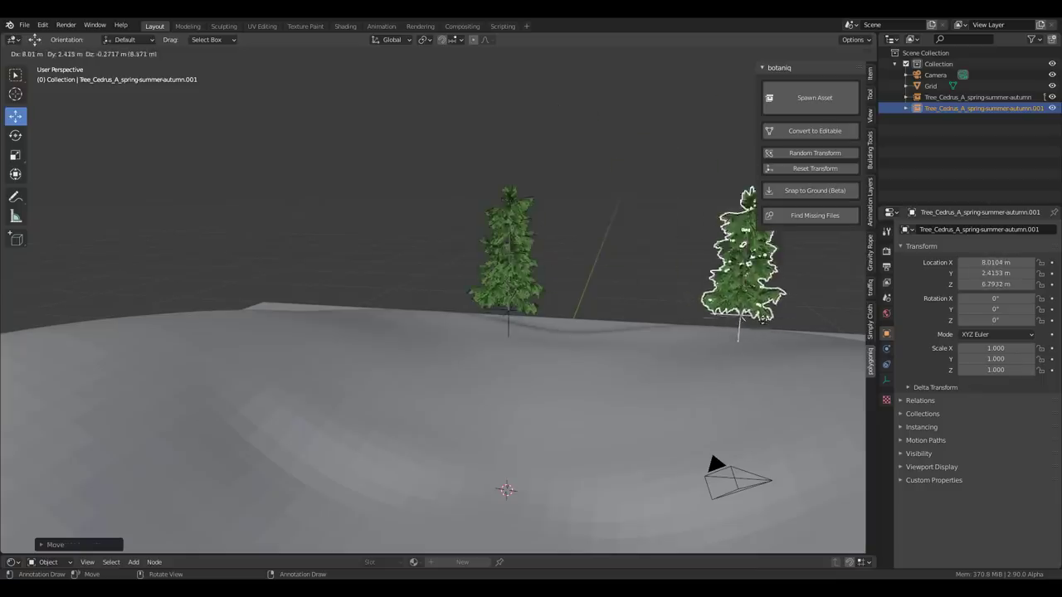
pyautogui.click(739, 313)
pyautogui.hotkey('shift', 'd')
pyautogui.click(311, 236)
pyautogui.hotkey('shift', 'd')
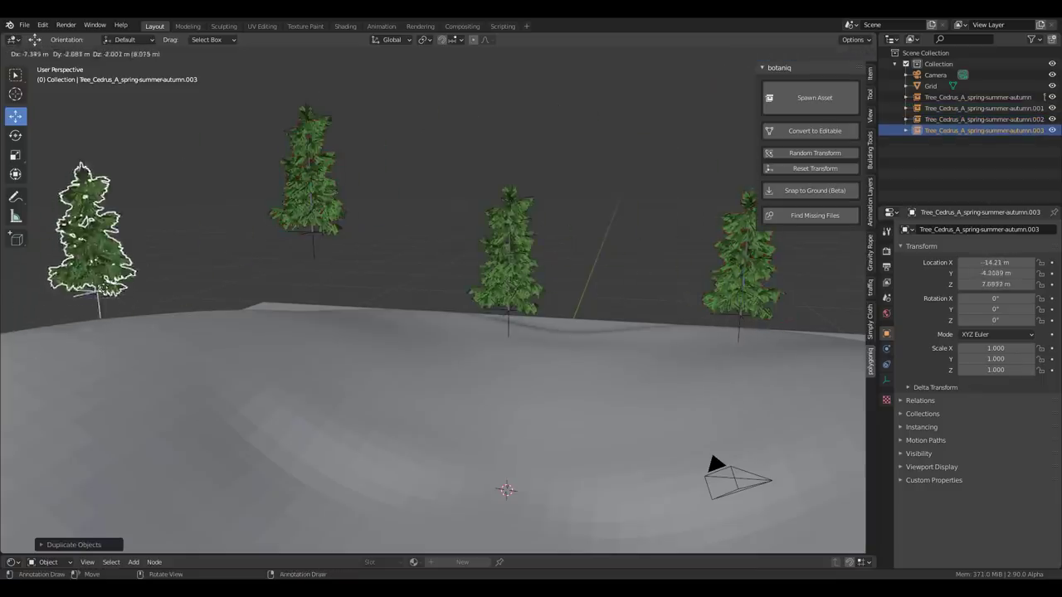
pyautogui.click(93, 286)
pyautogui.moveTo(228, 303)
pyautogui.mouseDown(button='middle')
pyautogui.moveTo(311, 304)
pyautogui.moveTo(336, 291)
pyautogui.moveTo(282, 290)
pyautogui.moveTo(218, 321)
pyautogui.mouseUp(button='middle')
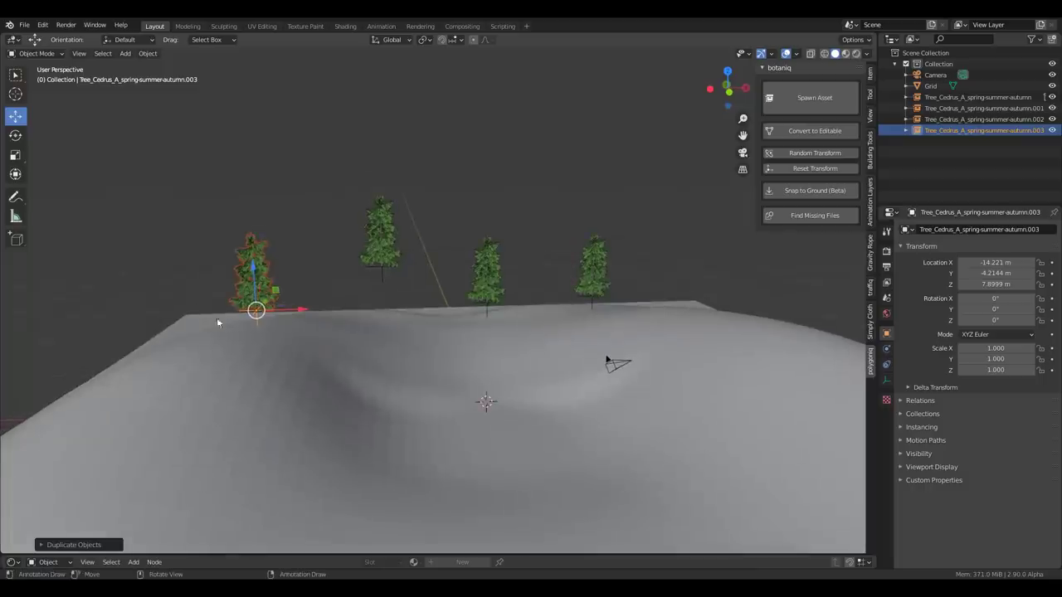
# - Apply Random Transform to three cedars for varied rotation and scale
pyautogui.click(807, 152)
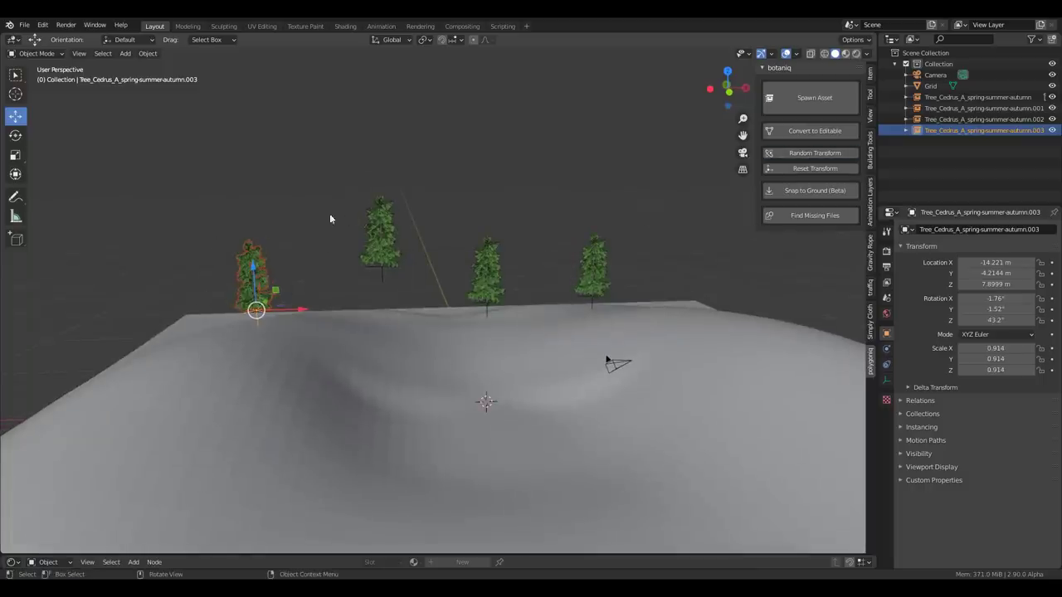
pyautogui.click(387, 233)
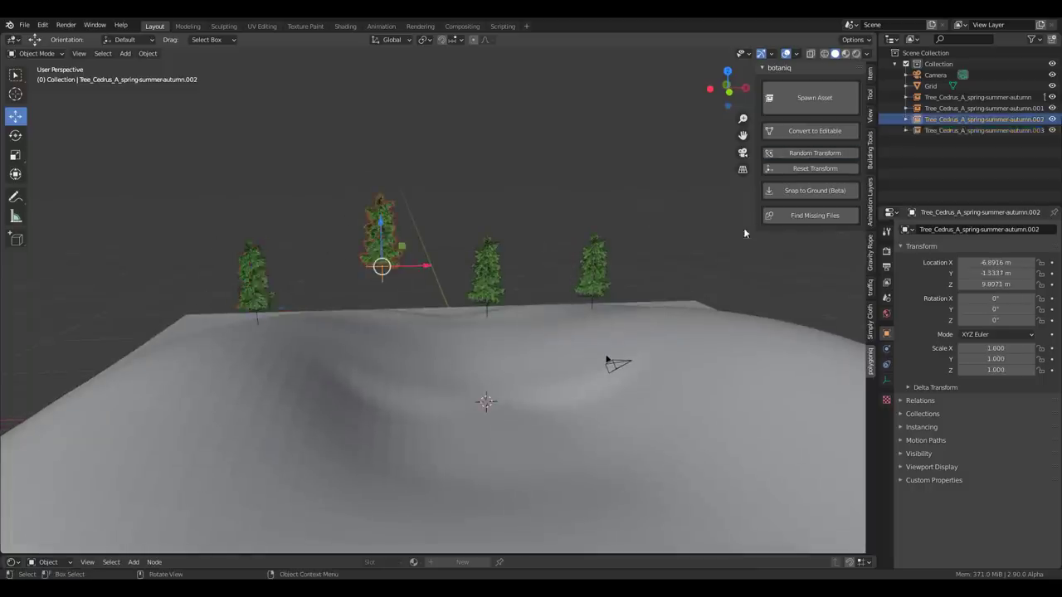
pyautogui.click(834, 154)
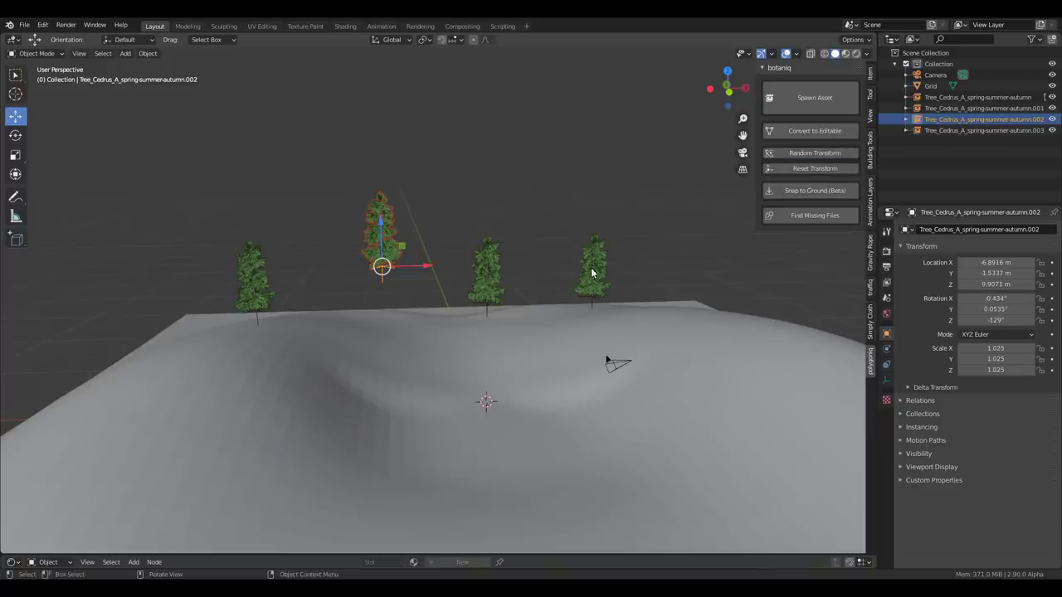
pyautogui.click(592, 272)
pyautogui.click(828, 154)
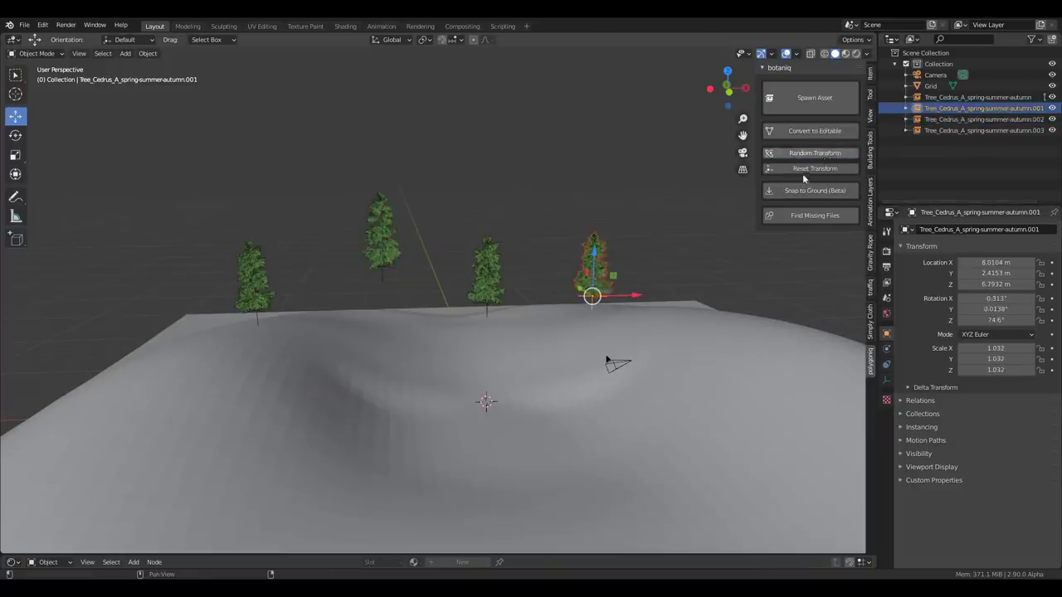
# - Spawn a Maple from botaniq's deciduous category
pyautogui.click(794, 98)
pyautogui.click(810, 147)
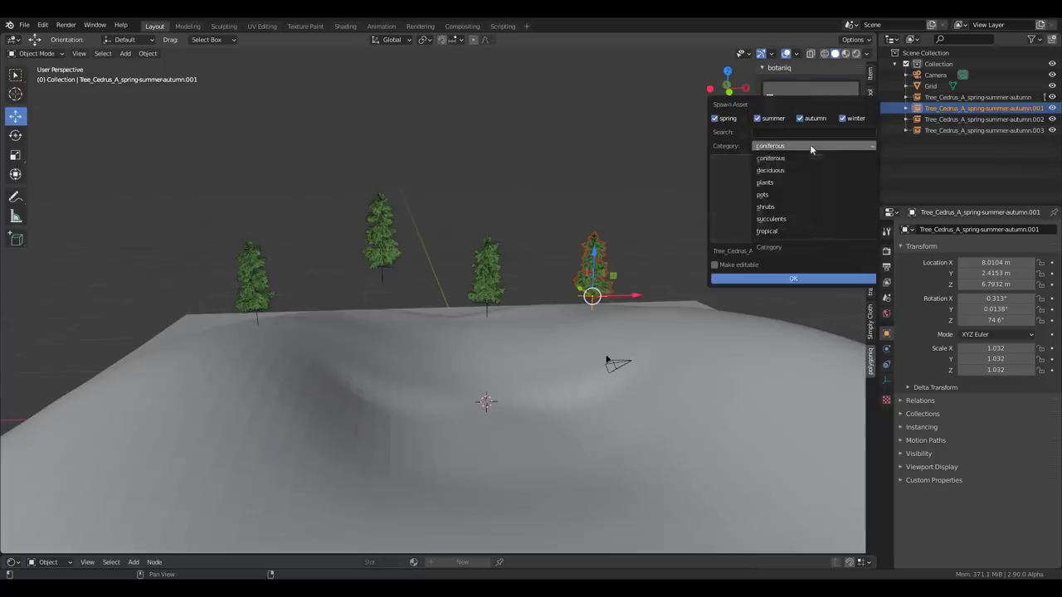
pyautogui.click(791, 170)
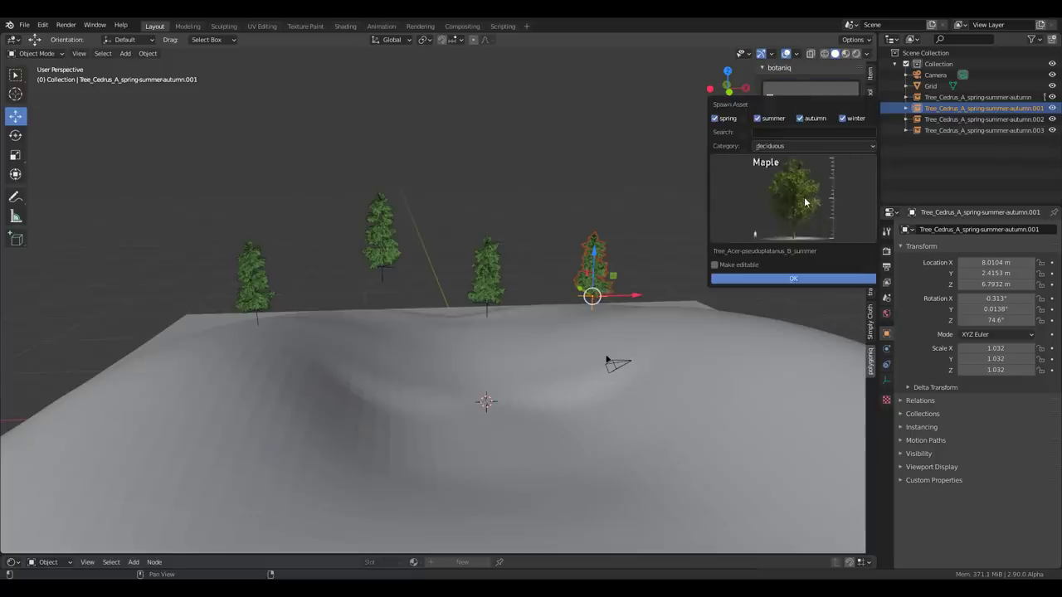
pyautogui.click(798, 280)
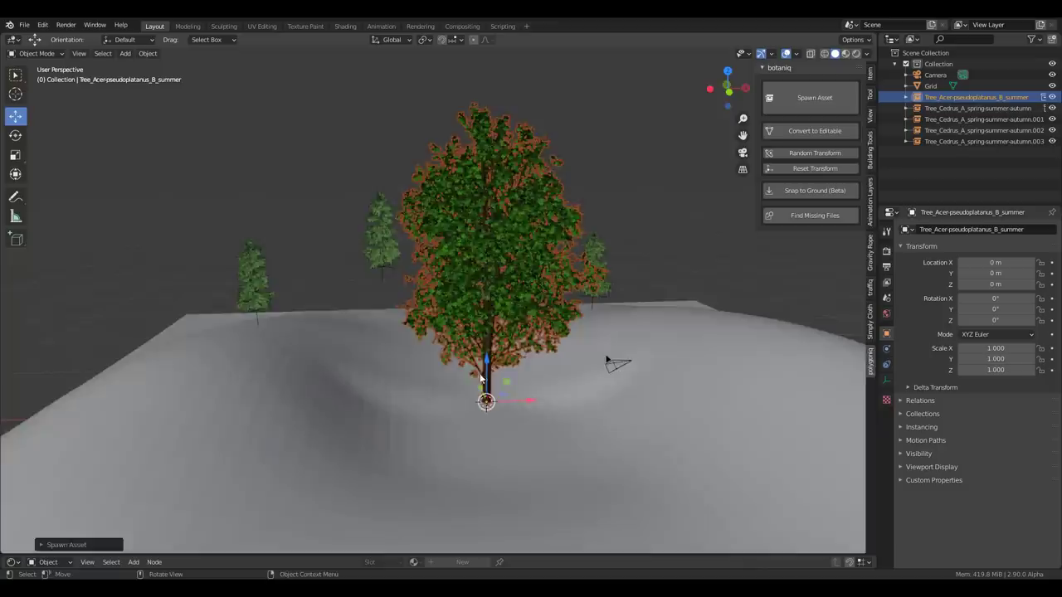
pyautogui.scroll(-5, 481, 379)
pyautogui.moveTo(481, 380)
pyautogui.mouseDown(button='middle')
pyautogui.moveTo(526, 395)
pyautogui.moveTo(490, 366)
pyautogui.mouseUp(button='middle')
# - Scale the maple to about 0.5 and move it up above the hill
pyautogui.press('s')
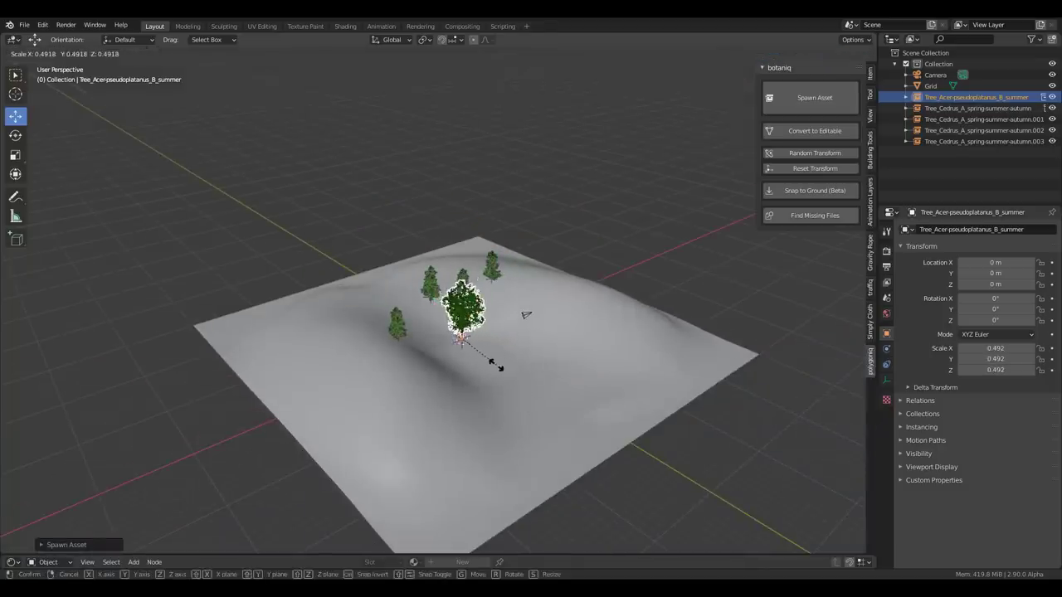
pyautogui.click(497, 366)
pyautogui.moveTo(436, 329); pyautogui.dragTo(586, 403)
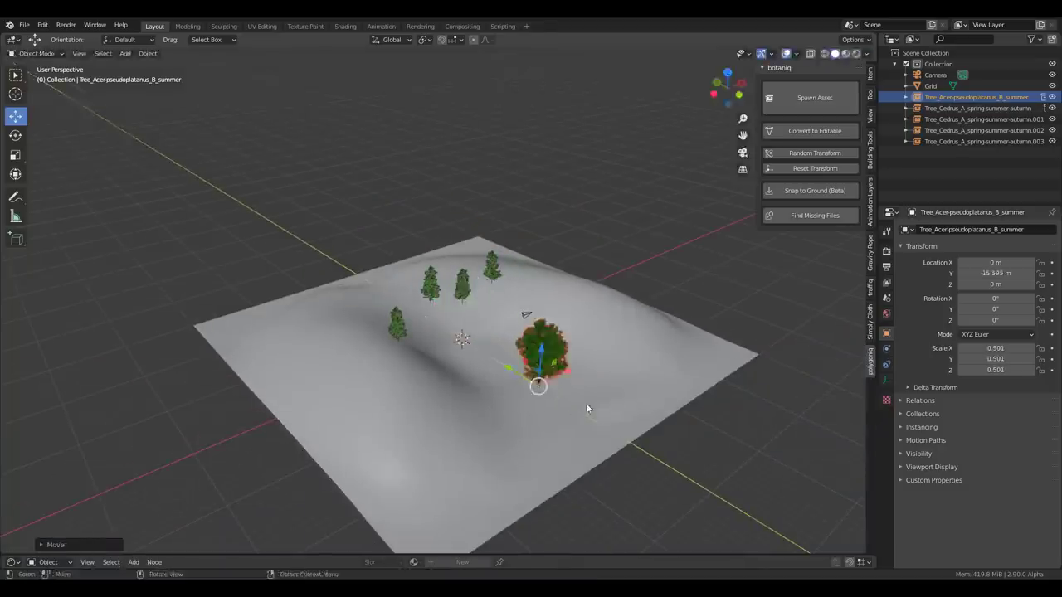
pyautogui.moveTo(586, 403); pyautogui.dragTo(530, 367, button='middle')
pyautogui.press('g')
pyautogui.click(684, 243)
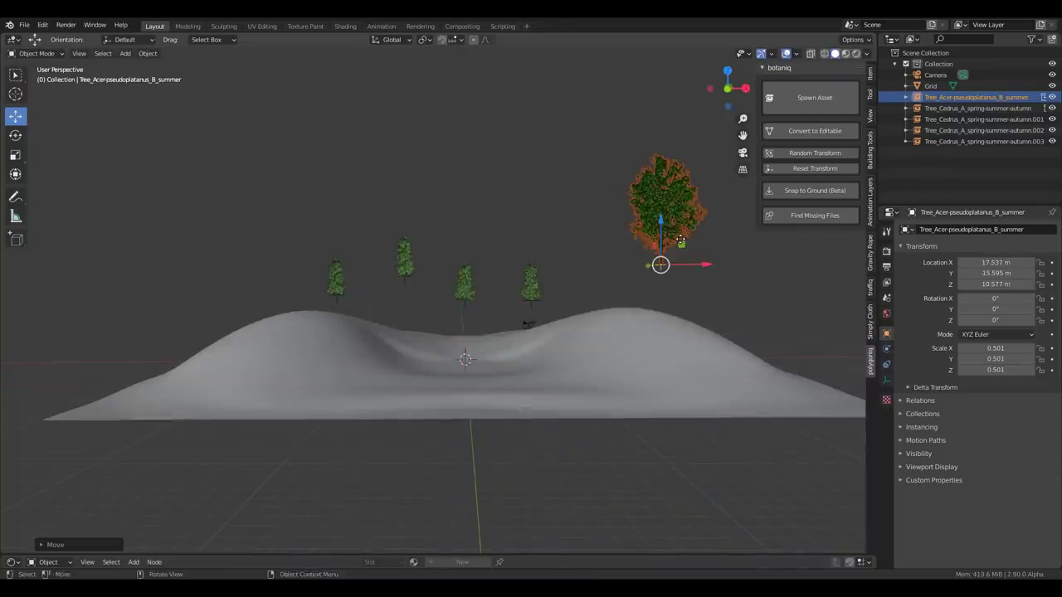
# - Make two maple copies, placing the second at lower left and raising it
pyautogui.hotkey('shift', 'd')
pyautogui.press('Return')
pyautogui.moveTo(464, 249); pyautogui.dragTo(514, 332, button='middle')
pyautogui.press('g')
pyautogui.press('Escape')
pyautogui.hotkey('shift', 'd')
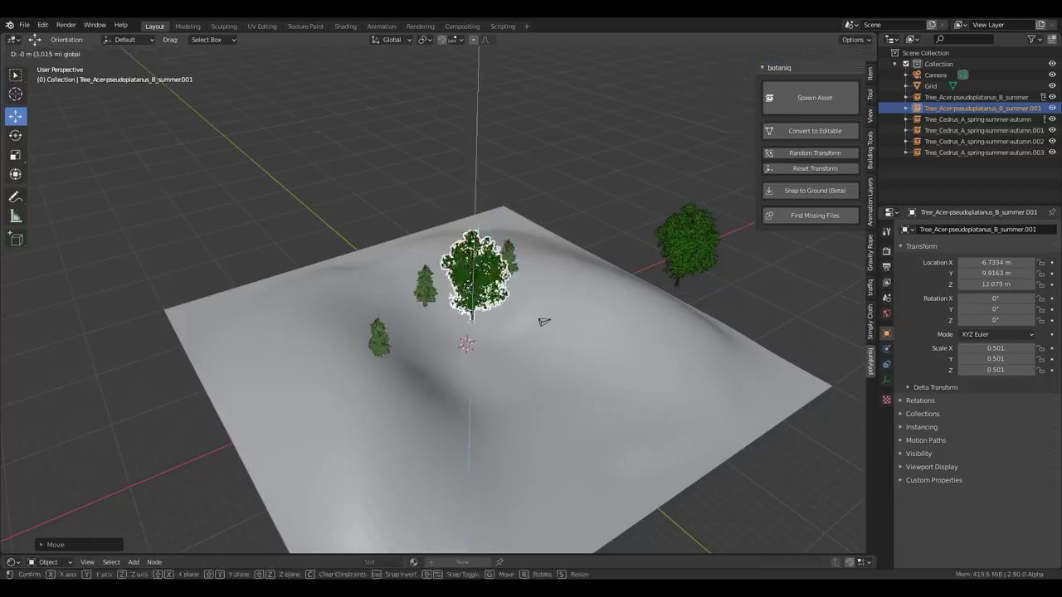
pyautogui.click(367, 448)
pyautogui.moveTo(496, 417); pyautogui.dragTo(568, 366, button='middle')
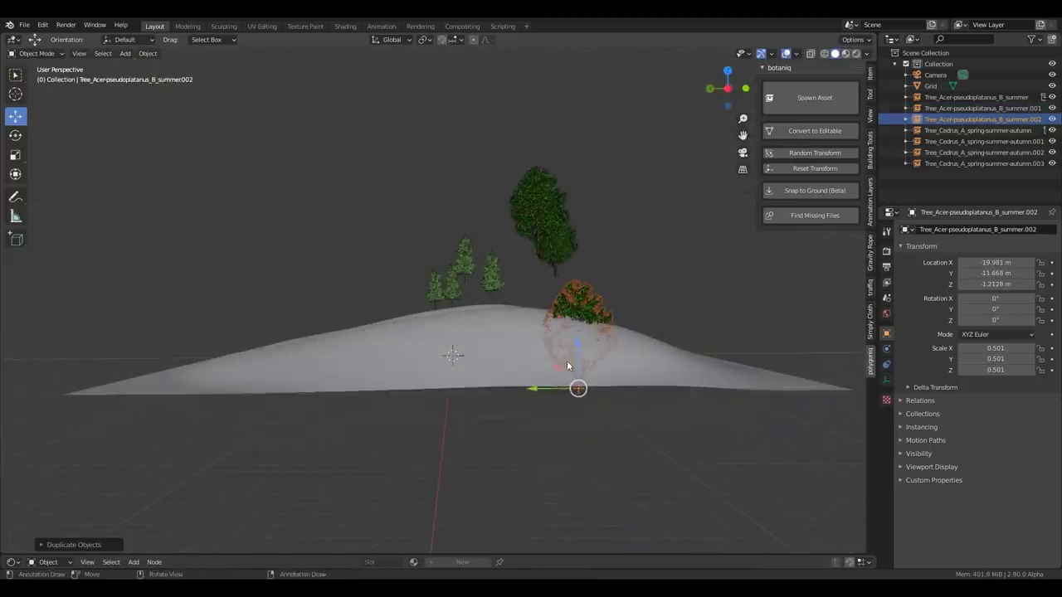
pyautogui.moveTo(578, 349); pyautogui.dragTo(578, 271)
# - Randomize both maple copies' rotation and scale, e.g. 0.467 scale and −26.4° Z rotation
pyautogui.moveTo(549, 316); pyautogui.dragTo(605, 314)
pyautogui.click(818, 154)
pyautogui.click(532, 204)
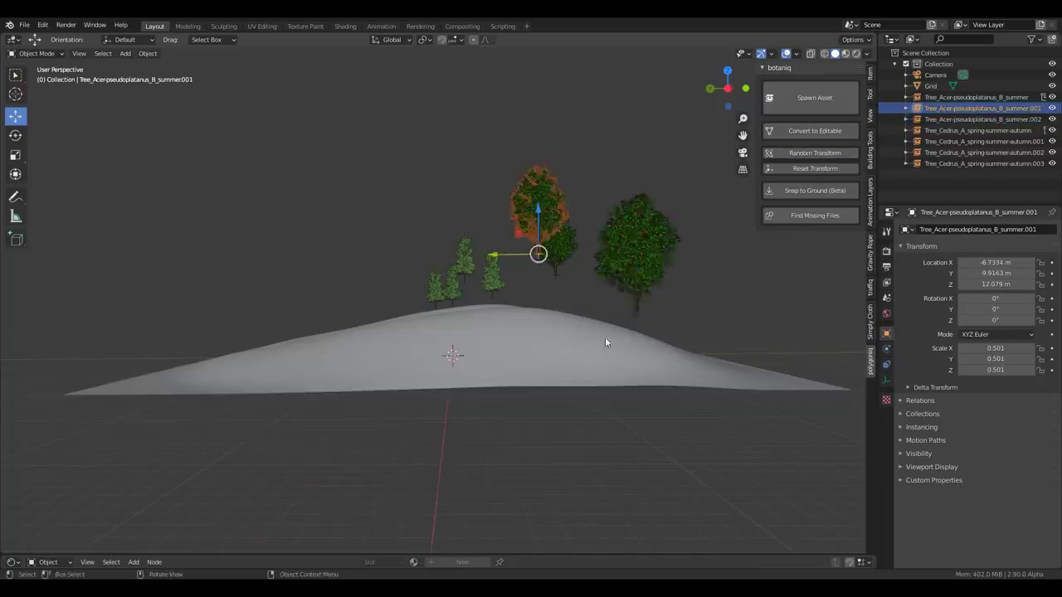
pyautogui.moveTo(605, 337); pyautogui.dragTo(543, 318, button='middle')
pyautogui.click(818, 154)
pyautogui.moveTo(639, 249); pyautogui.dragTo(637, 297, button='middle')
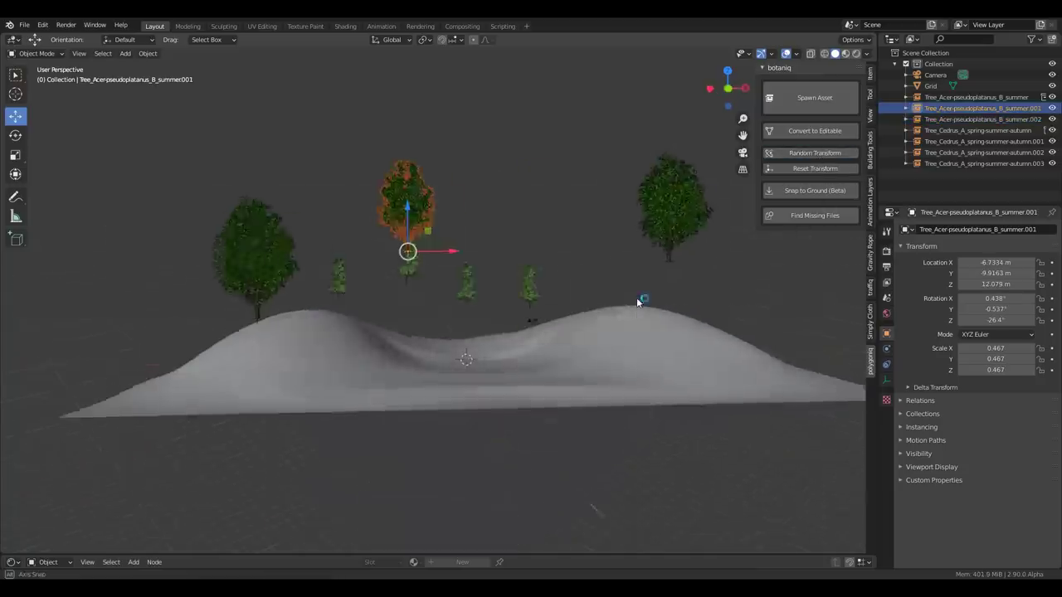
pyautogui.scroll(2, 638, 301)
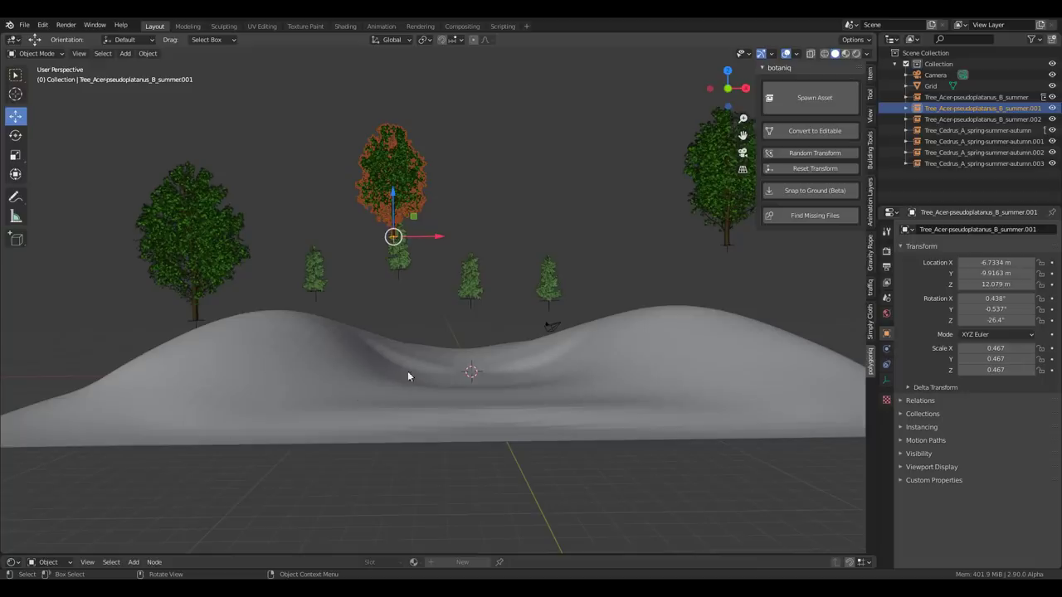
pyautogui.moveTo(408, 376); pyautogui.dragTo(282, 368, button='middle')
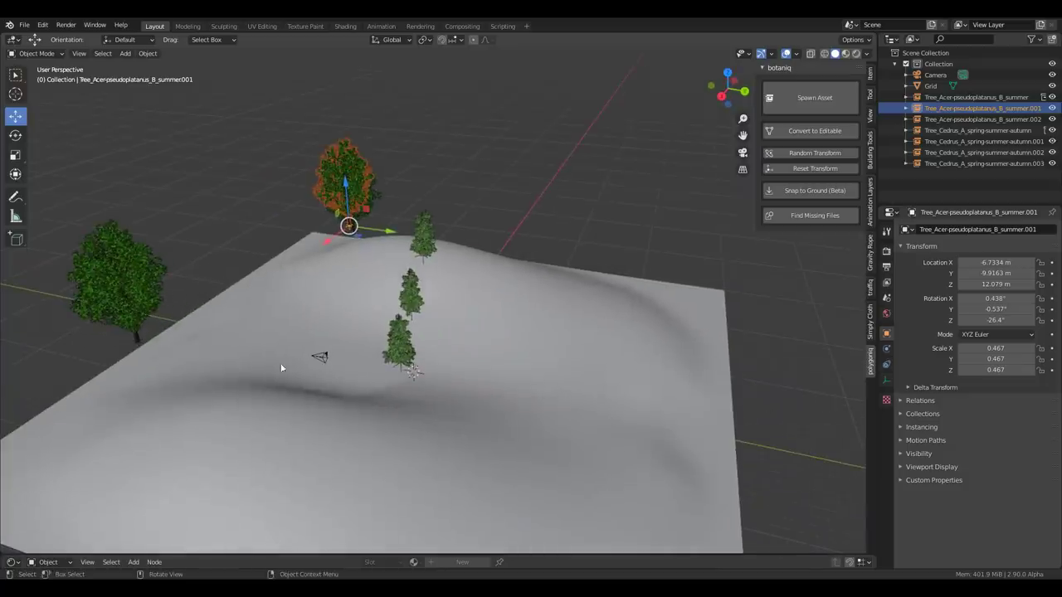
# - Move the front cedar along Y and snap it to the ground
pyautogui.click(400, 353)
pyautogui.moveTo(445, 375); pyautogui.dragTo(520, 380)
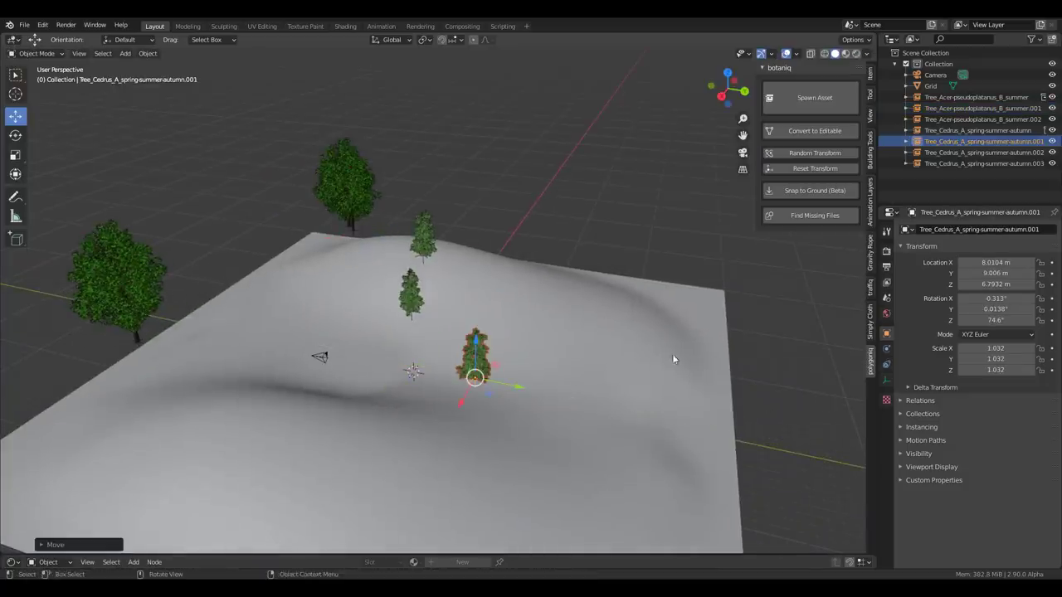
pyautogui.click(794, 193)
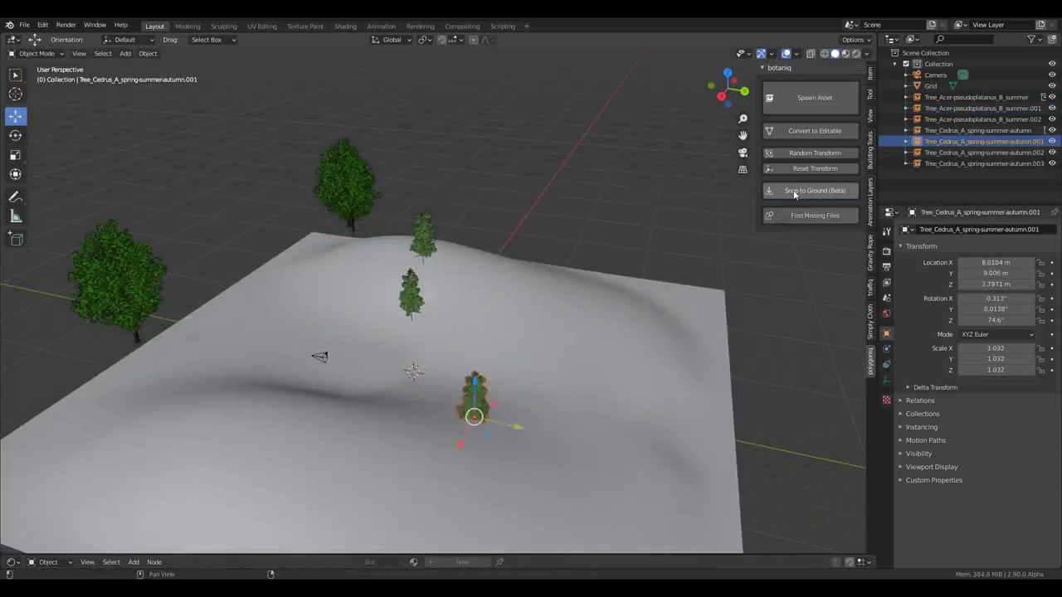
pyautogui.moveTo(502, 239); pyautogui.dragTo(423, 213, button='middle')
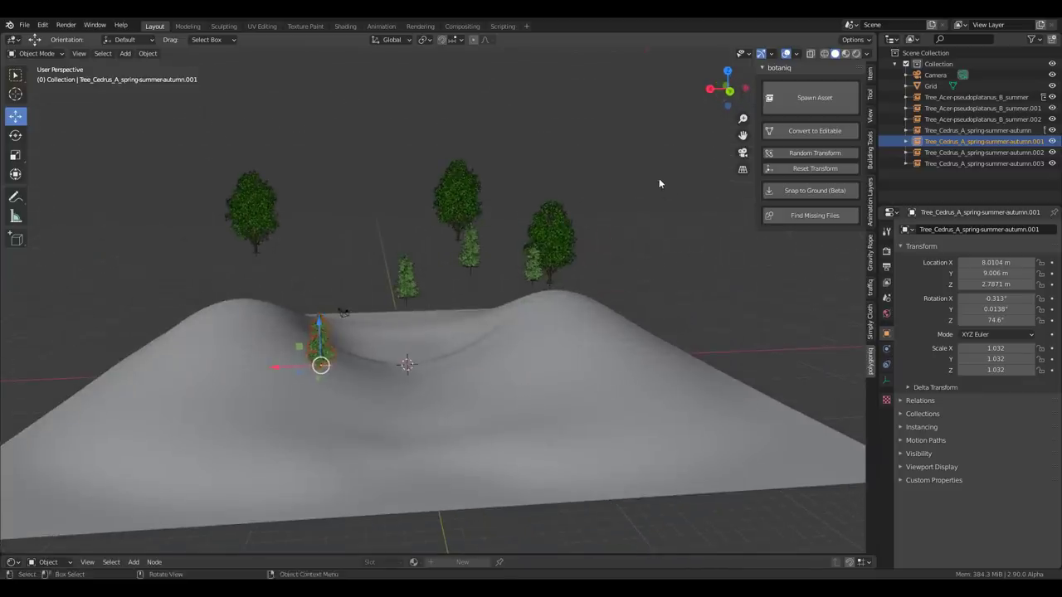
# - Box-select the floating cedars and maples and snap them onto the terrain
pyautogui.click(645, 231)
pyautogui.moveTo(165, 115); pyautogui.dragTo(596, 268)
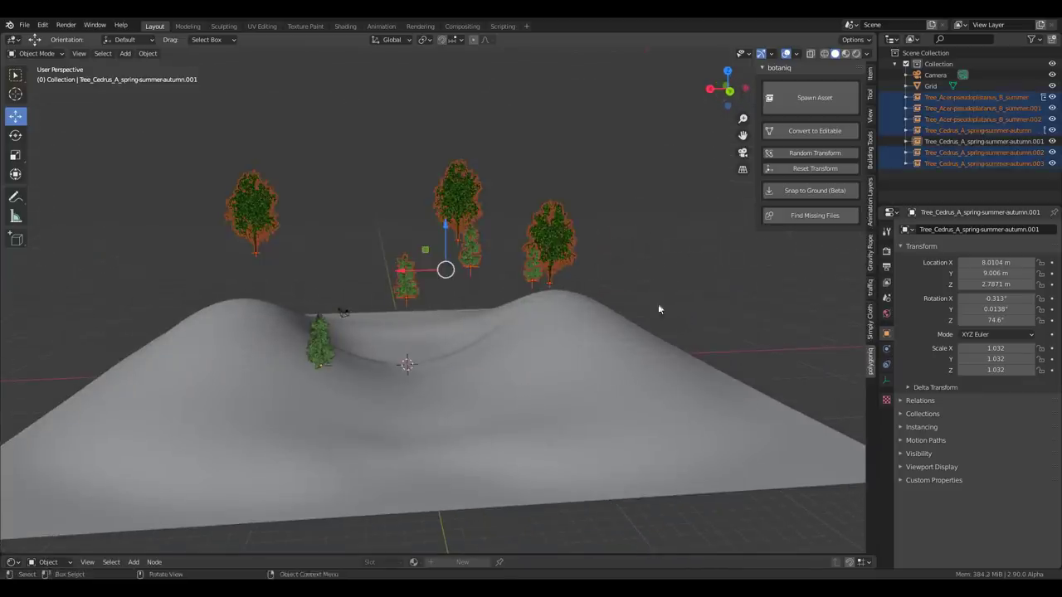
pyautogui.click(804, 191)
pyautogui.moveTo(697, 268); pyautogui.dragTo(590, 211, button='middle')
pyautogui.click(591, 210)
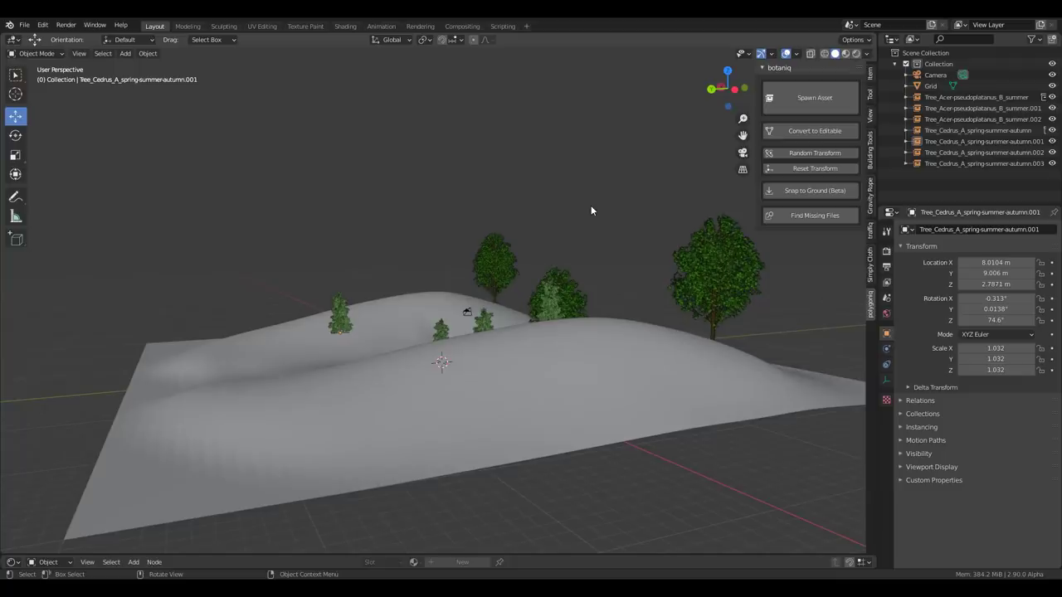
pyautogui.moveTo(591, 205); pyautogui.dragTo(563, 341, button='middle')
# - Browse the succulent and shrub categories in the botaniq Spawn Asset popup
pyautogui.click(822, 98)
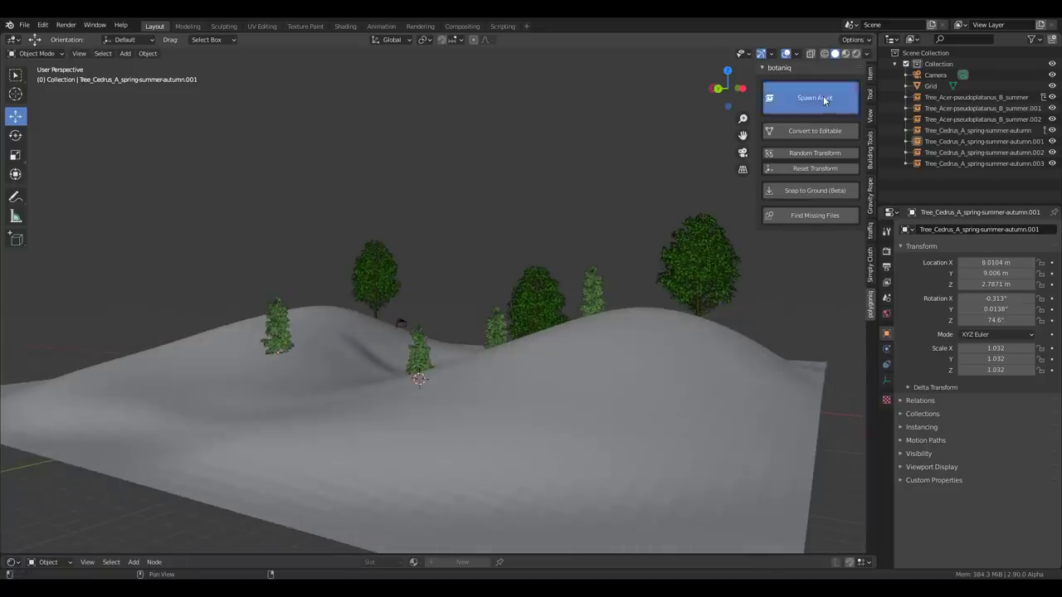
pyautogui.click(850, 143)
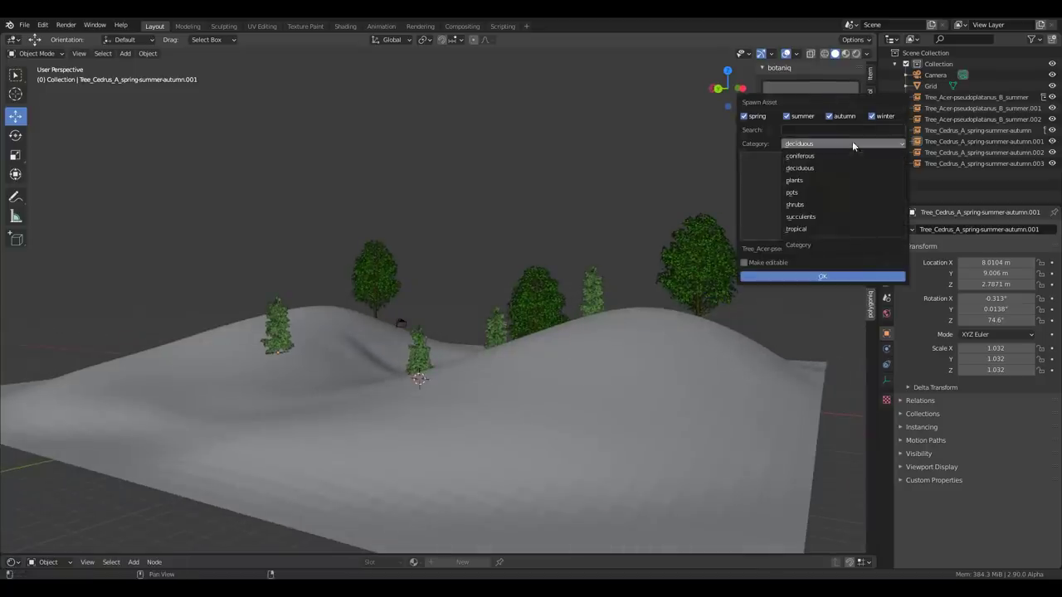
pyautogui.click(817, 216)
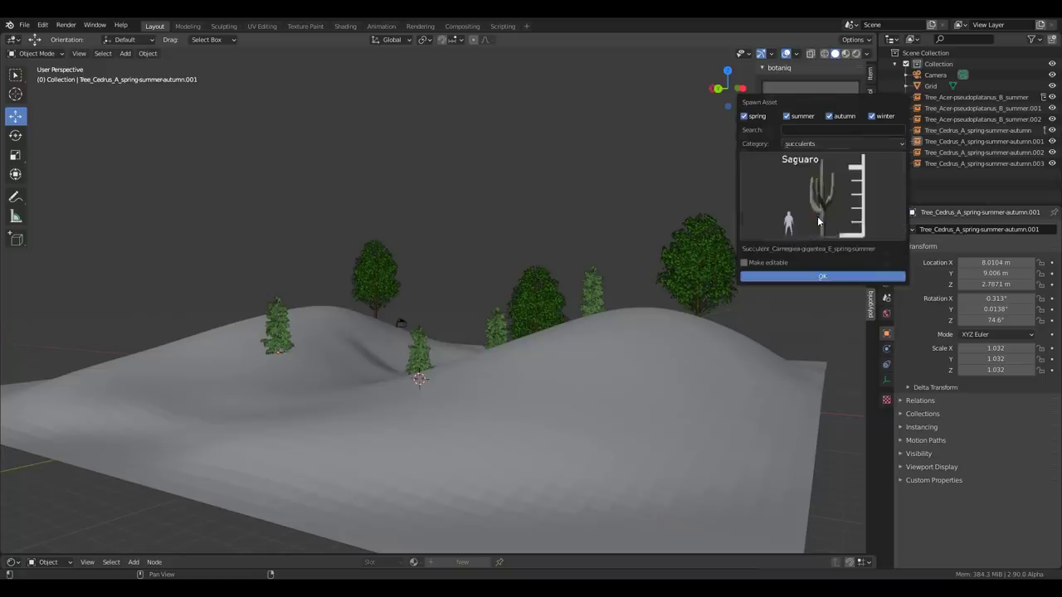
pyautogui.click(819, 214)
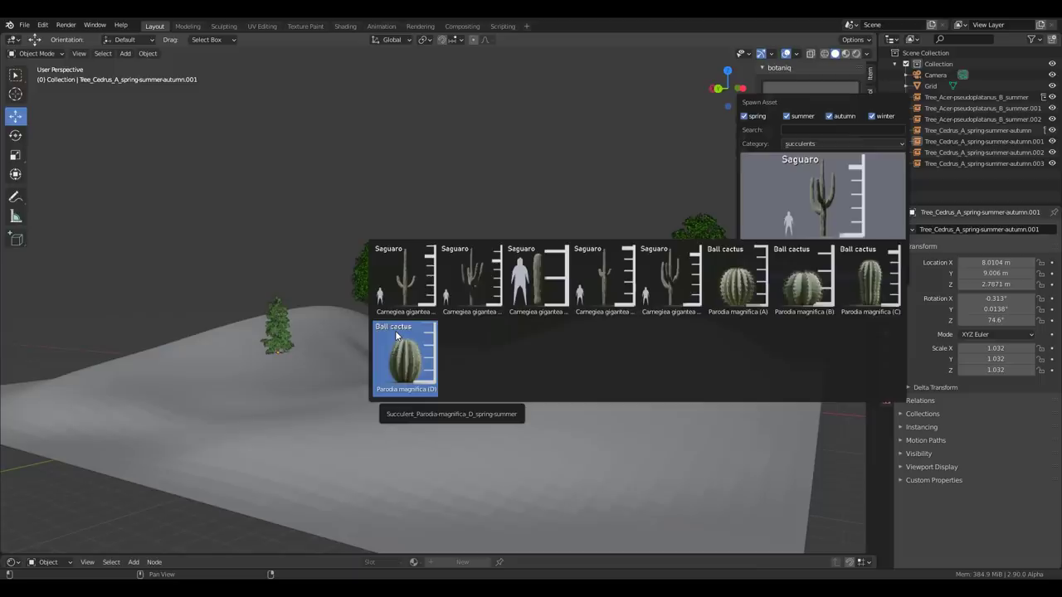
pyautogui.click(841, 142)
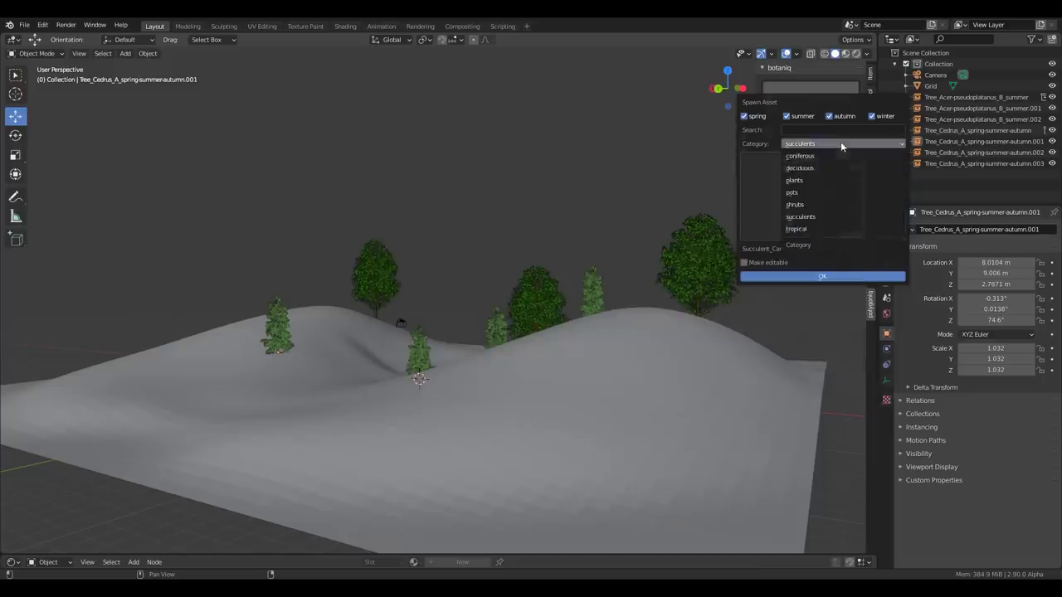
pyautogui.click(818, 205)
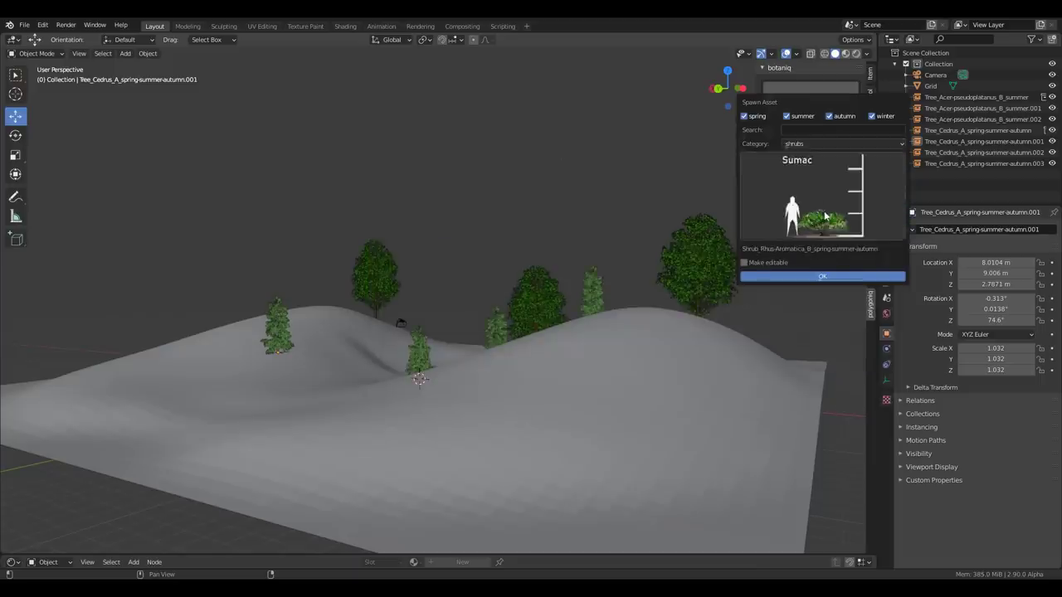
pyautogui.click(818, 210)
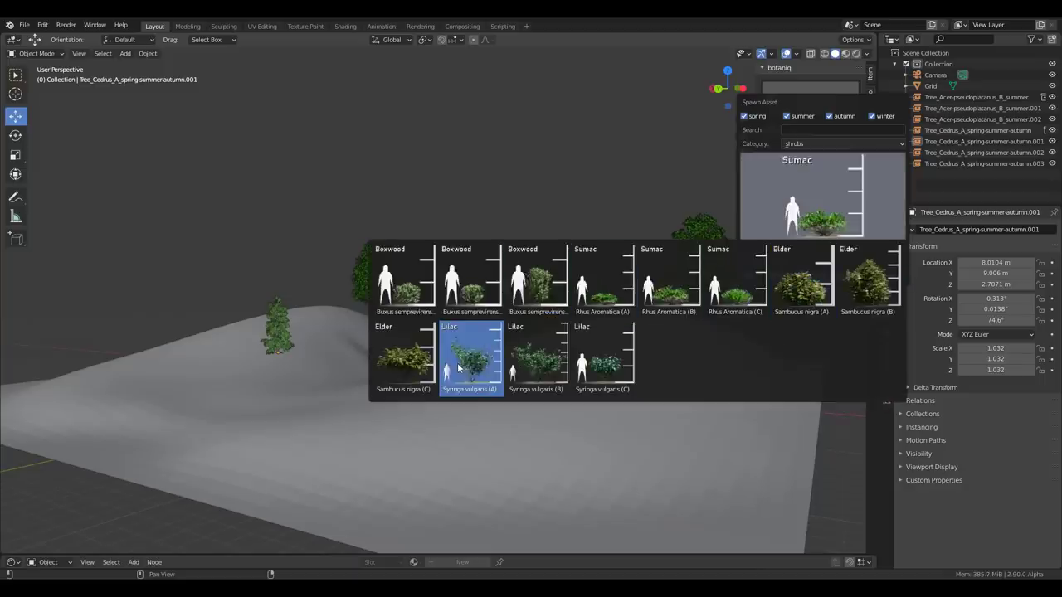
# - Spawn an editable maple, Tree_Acer-pseudoplatanus_B_summer.004, among the trees on the hills
pyautogui.click(404, 353)
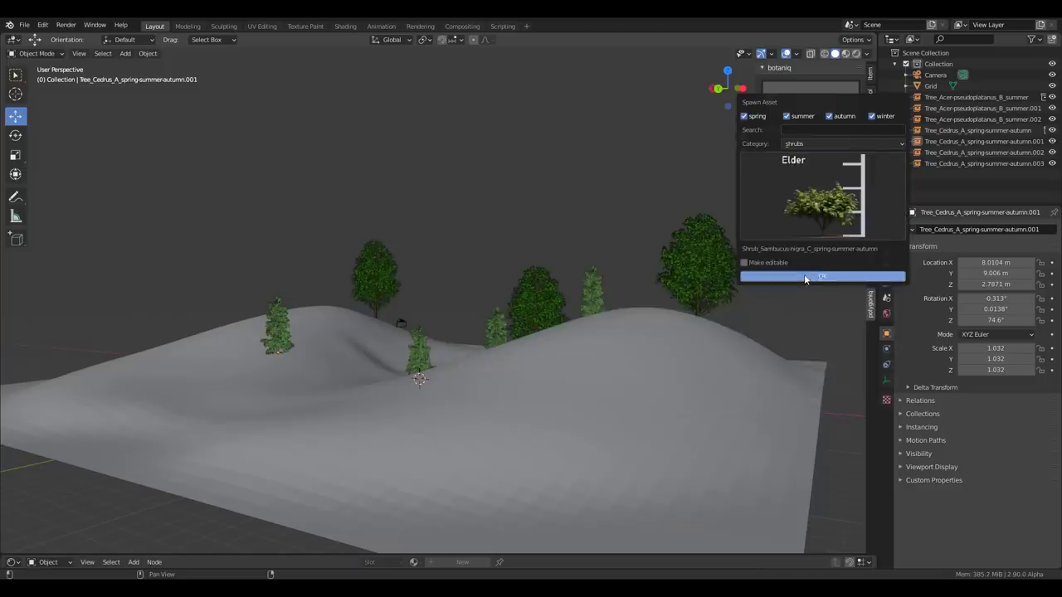
pyautogui.click(763, 262)
pyautogui.click(793, 278)
pyautogui.moveTo(347, 341); pyautogui.dragTo(523, 356, button='middle')
pyautogui.click(798, 98)
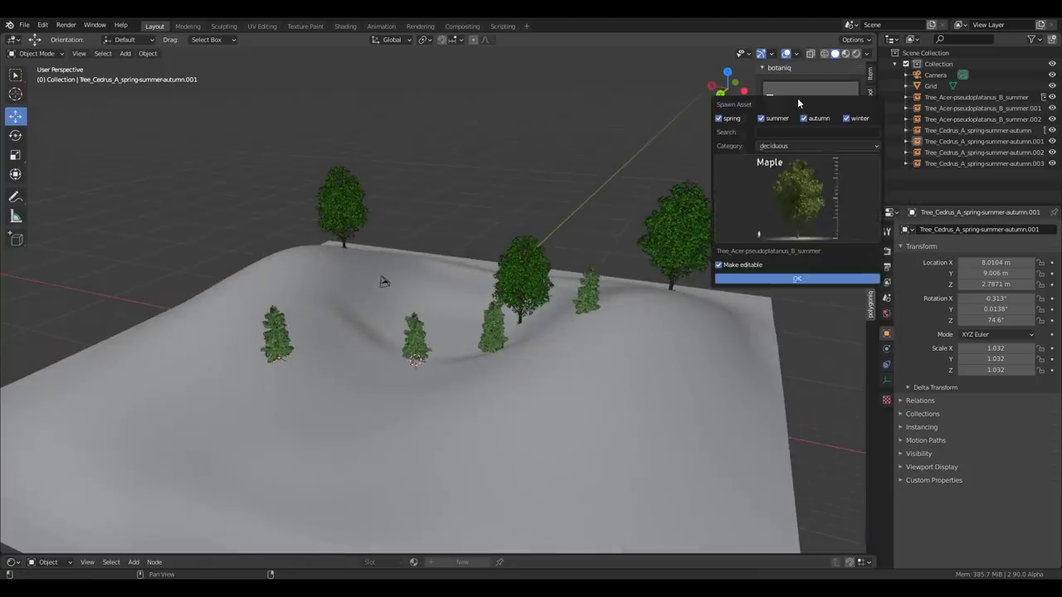
pyautogui.click(766, 277)
pyautogui.moveTo(459, 357); pyautogui.dragTo(415, 360, button='middle')
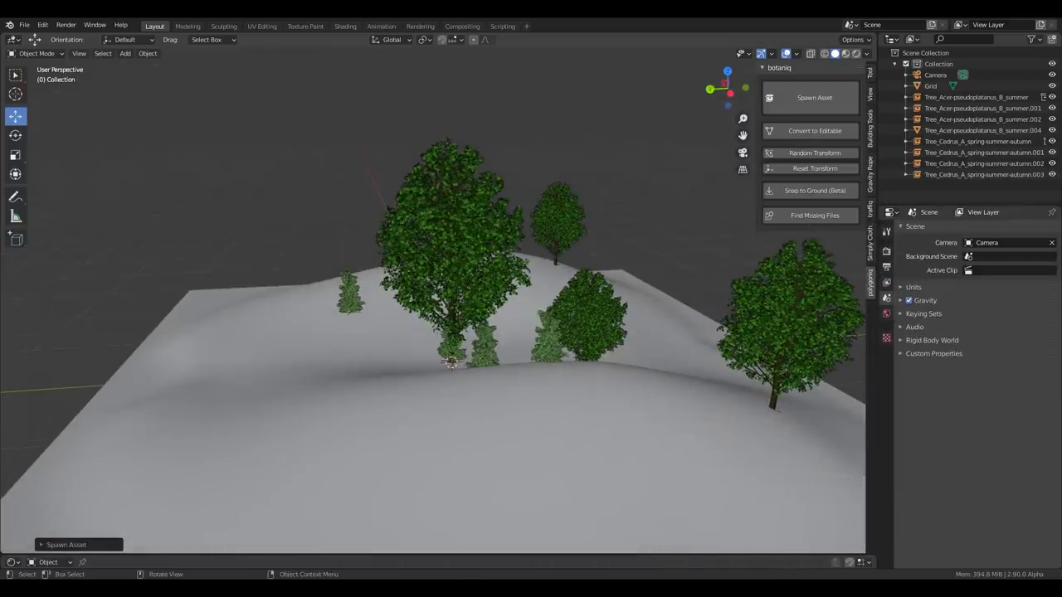
# - In the redo panel, swap the spawned maple to Linden, then to willow Salix babylonica B
pyautogui.click(54, 545)
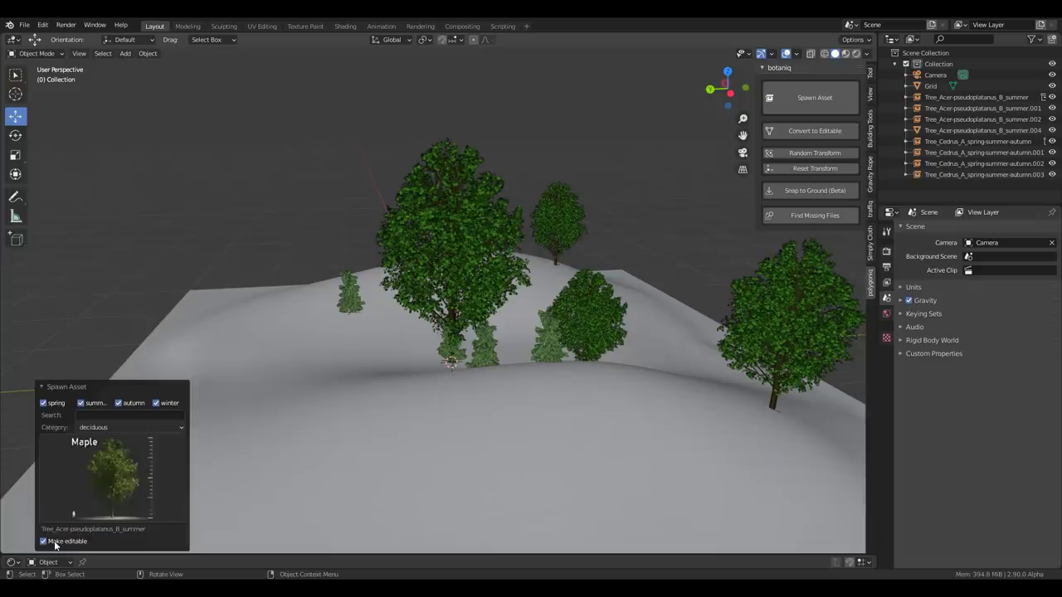
pyautogui.click(127, 457)
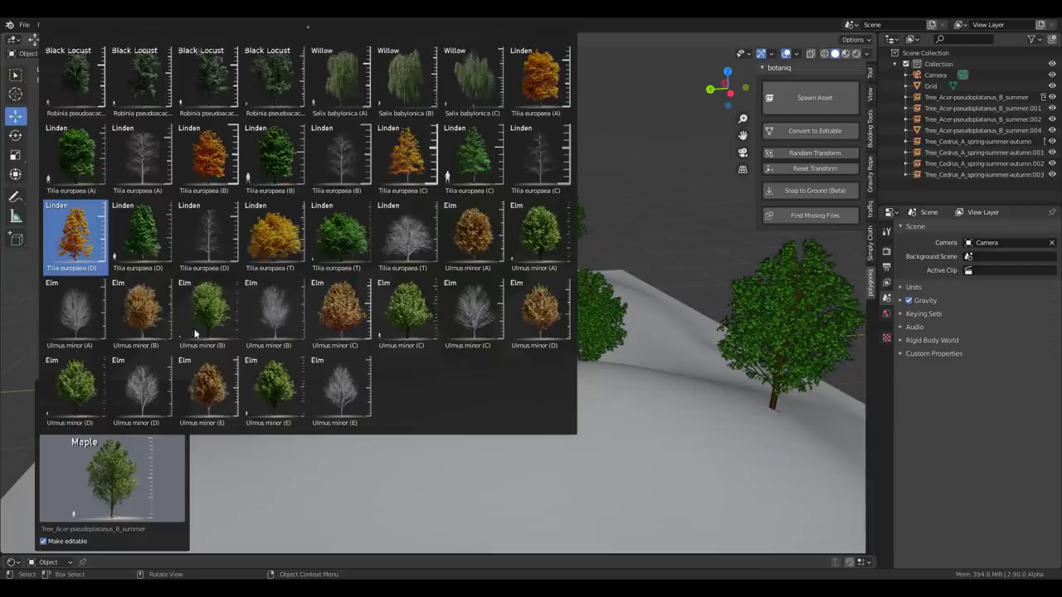
pyautogui.press('Return')
pyautogui.click(154, 465)
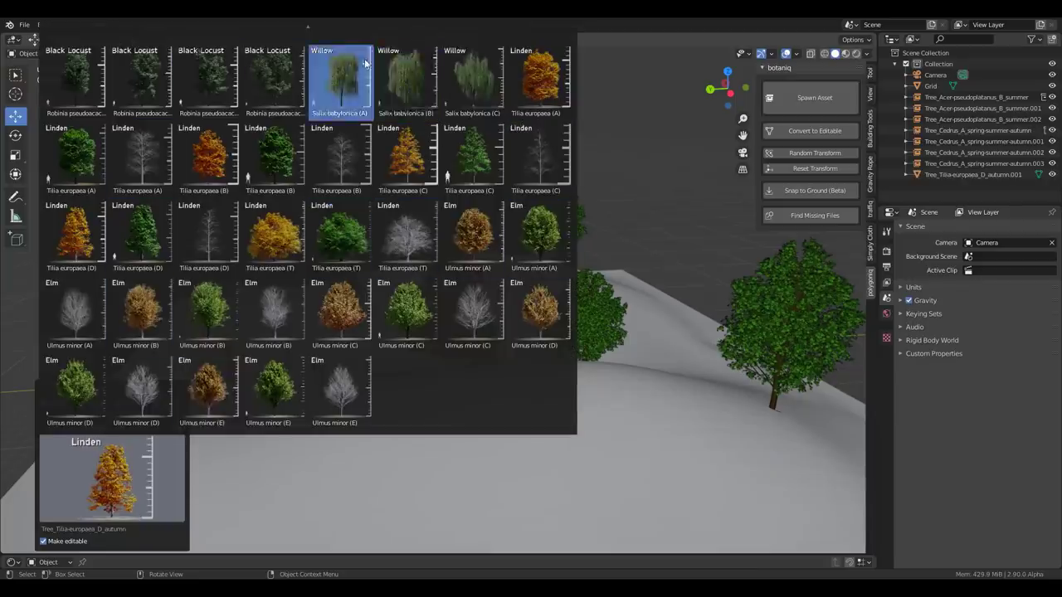
pyautogui.press('Return')
pyautogui.moveTo(680, 380); pyautogui.dragTo(592, 387, button='middle')
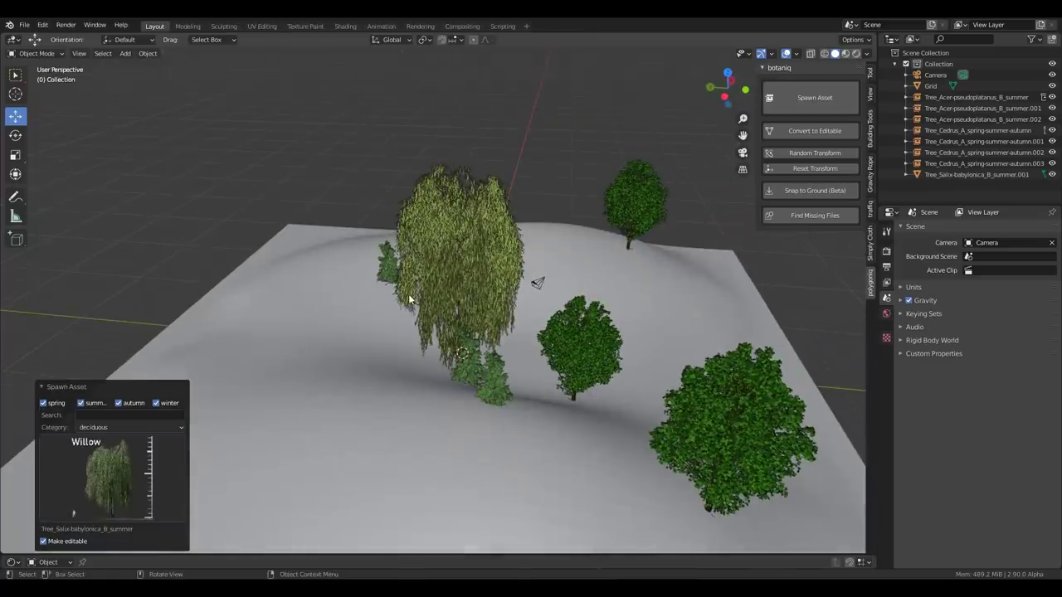
# - Move the willow 15.674 m along Y, scale it to 0.606, and place duplicates across the hills
pyautogui.click(507, 267)
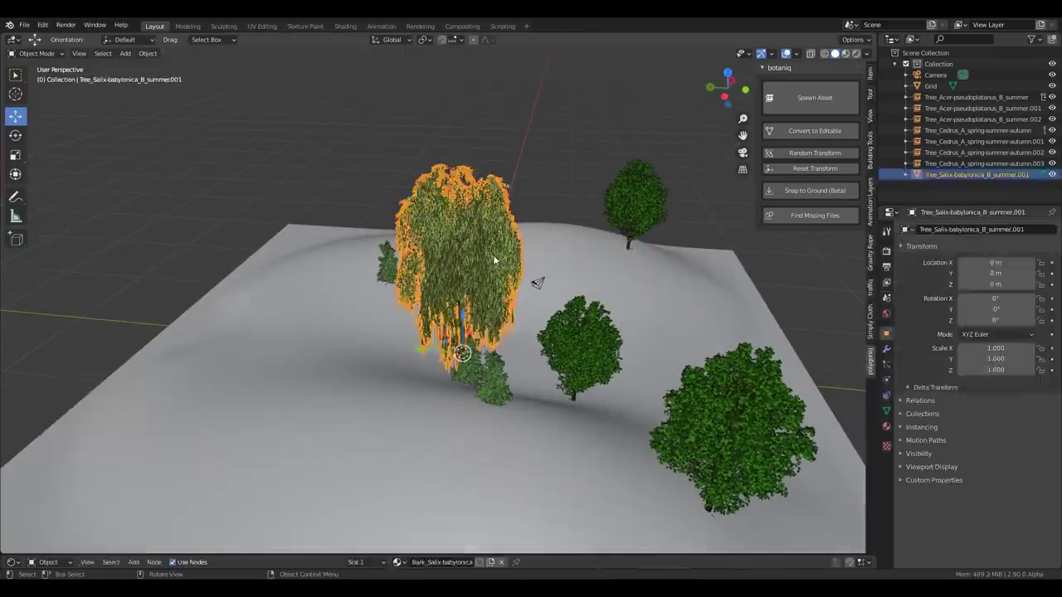
pyautogui.moveTo(437, 359); pyautogui.dragTo(278, 337)
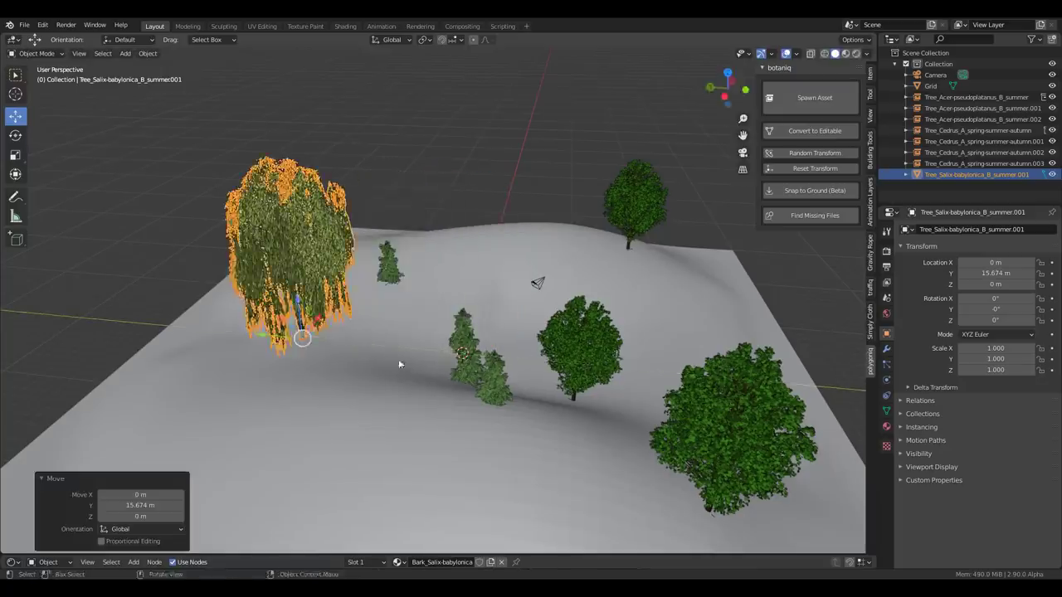
pyautogui.moveTo(278, 336); pyautogui.dragTo(590, 361, button='middle')
pyautogui.press('s')
pyautogui.click(562, 370)
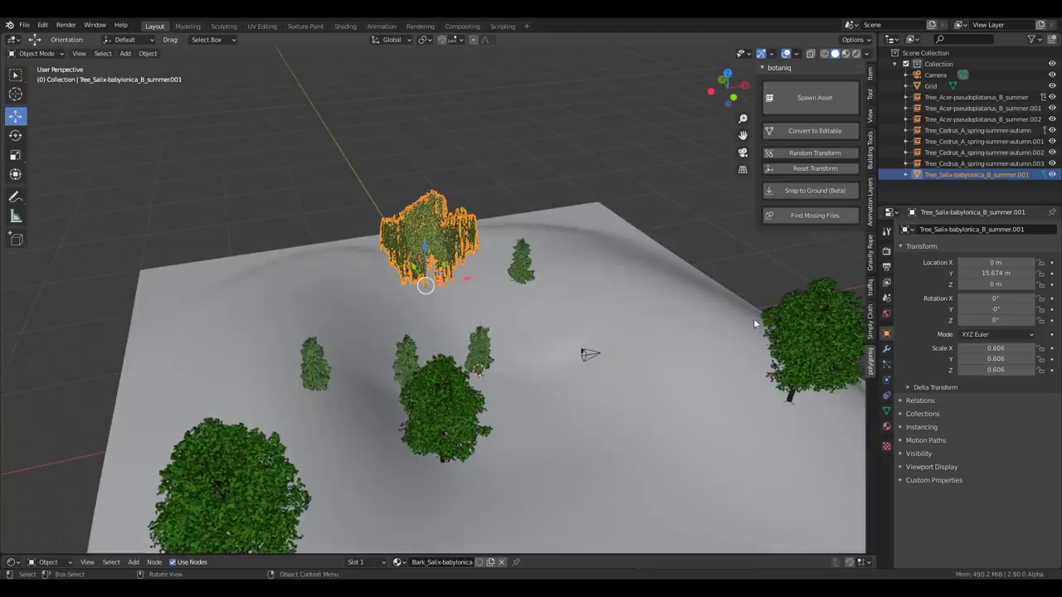
pyautogui.hotkey('shift', 'd')
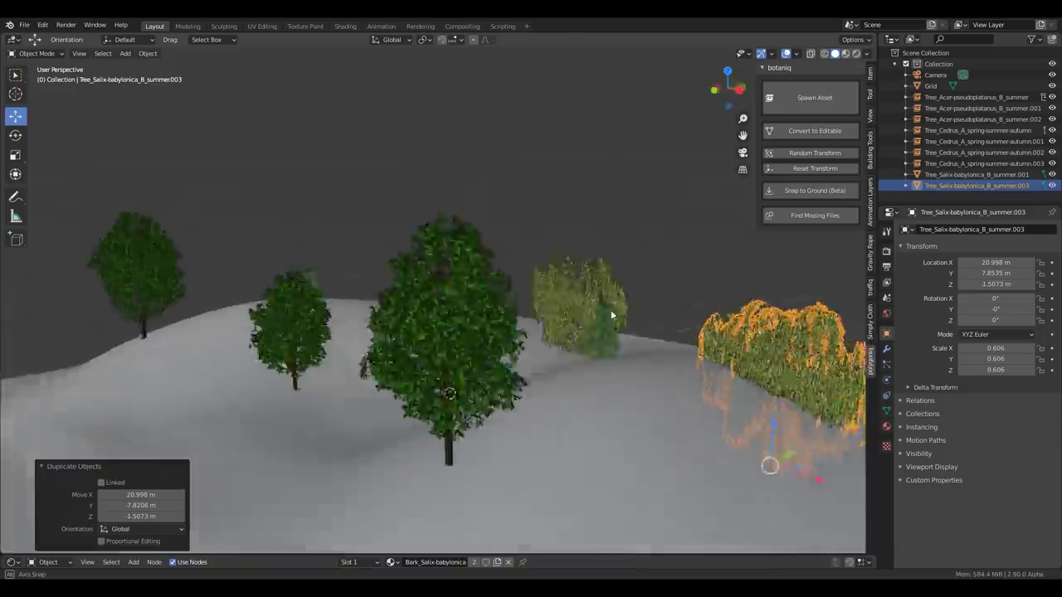
pyautogui.moveTo(631, 390); pyautogui.dragTo(689, 399, button='middle')
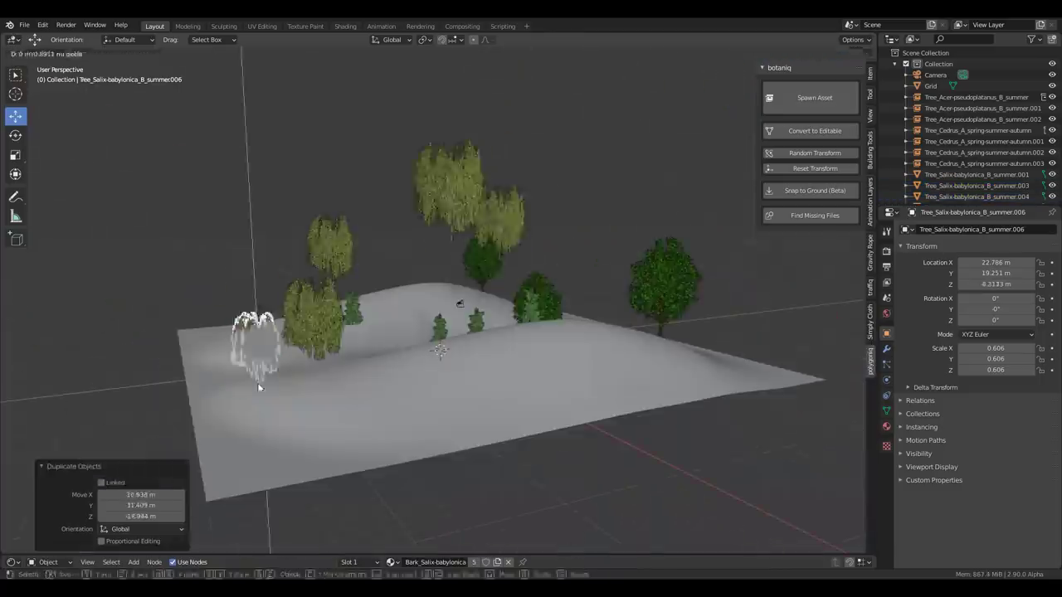
# - Apply botaniq Random Transform to the willows, including copies .003 and .006
pyautogui.click(824, 152)
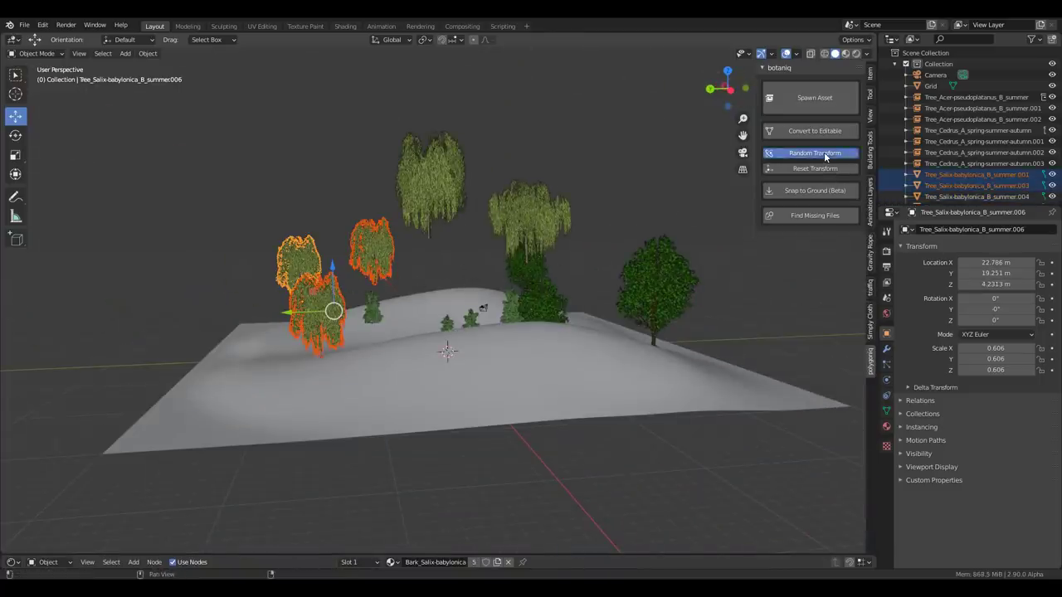
pyautogui.click(521, 151)
pyautogui.click(369, 249)
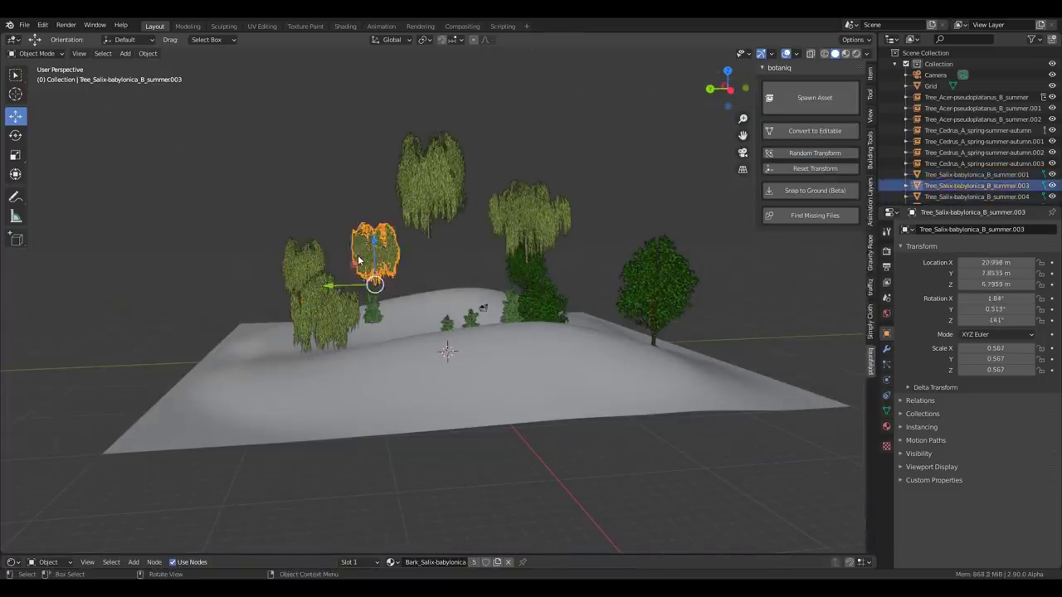
pyautogui.click(807, 154)
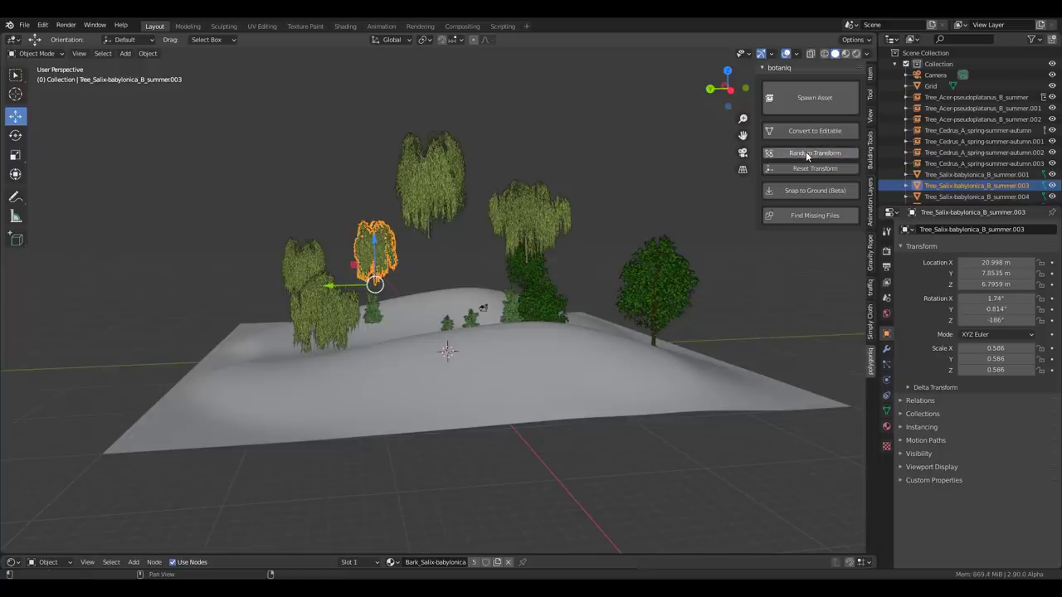
pyautogui.click(298, 268)
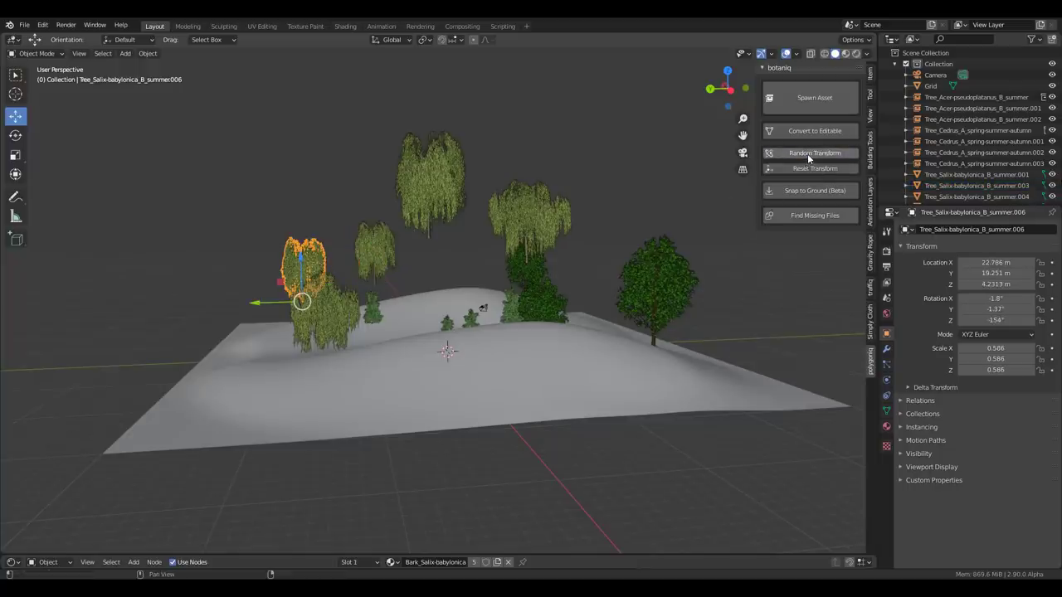
pyautogui.click(809, 151)
# - Box-select all the trees on the terrain
pyautogui.moveTo(319, 355); pyautogui.dragTo(500, 315, button='middle')
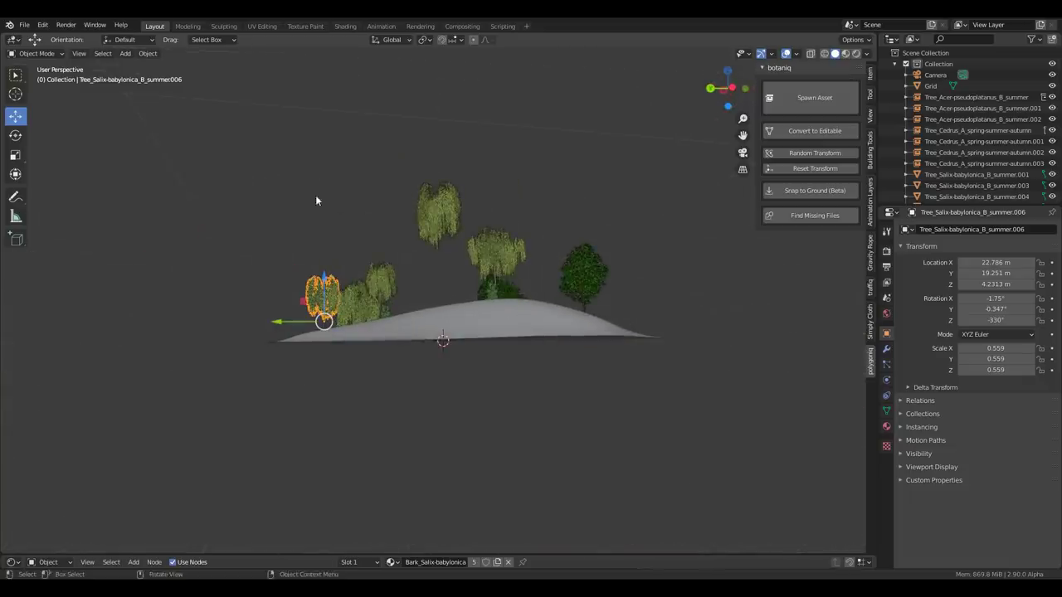
pyautogui.moveTo(266, 192); pyautogui.dragTo(568, 291)
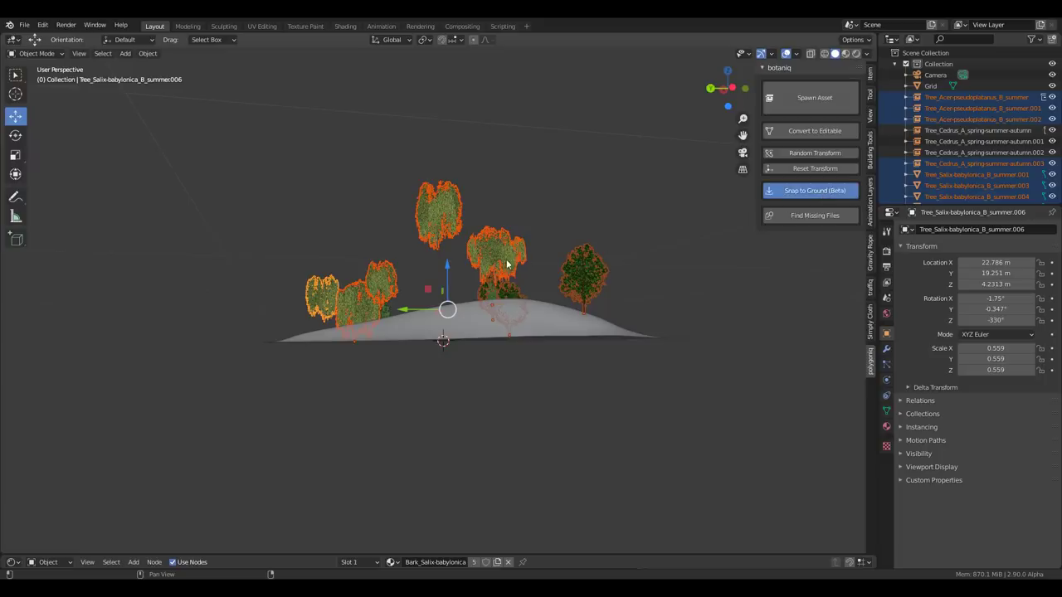
pyautogui.moveTo(607, 233); pyautogui.dragTo(508, 191, button='middle')
# - Deselect the trees, view the terrain from above, and show the Building Tools sidebar tab
pyautogui.click(508, 190)
pyautogui.scroll(10, 352, 348)
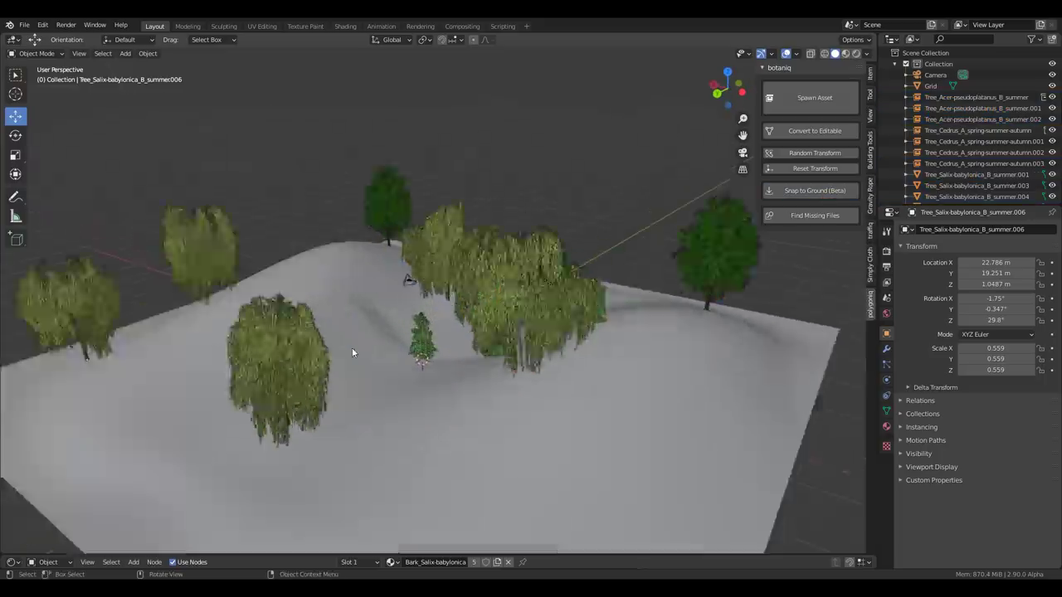
pyautogui.scroll(-6, 488, 361)
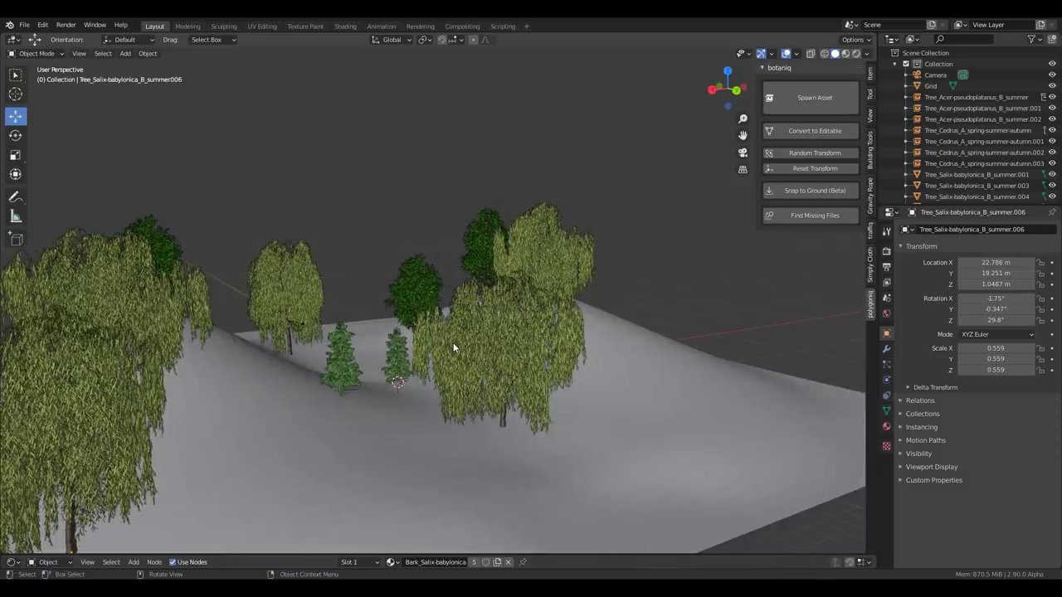
pyautogui.scroll(-10, 467, 336)
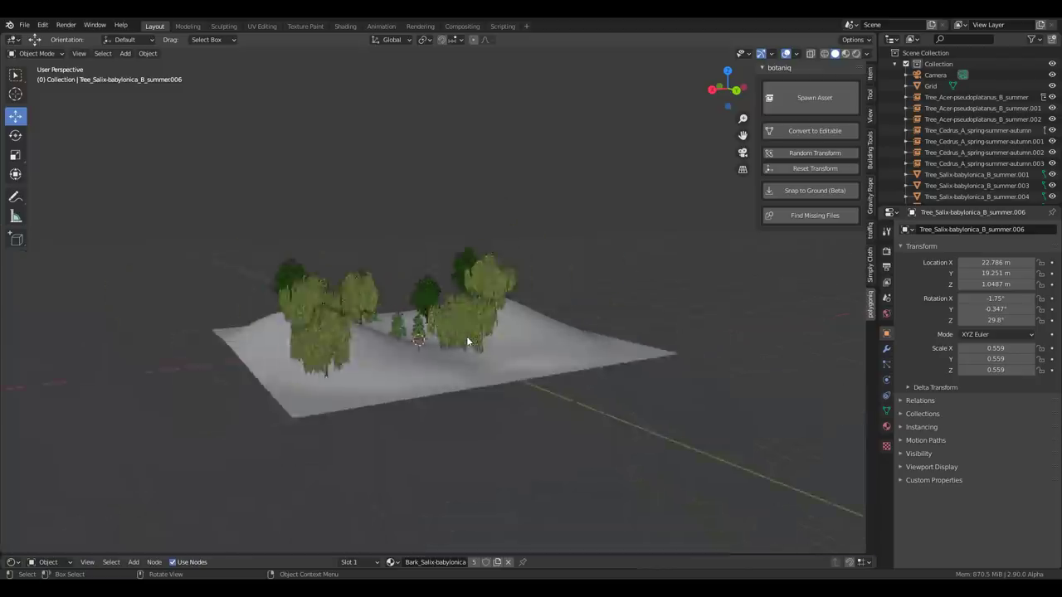
pyautogui.moveTo(455, 373); pyautogui.dragTo(484, 407, button='middle')
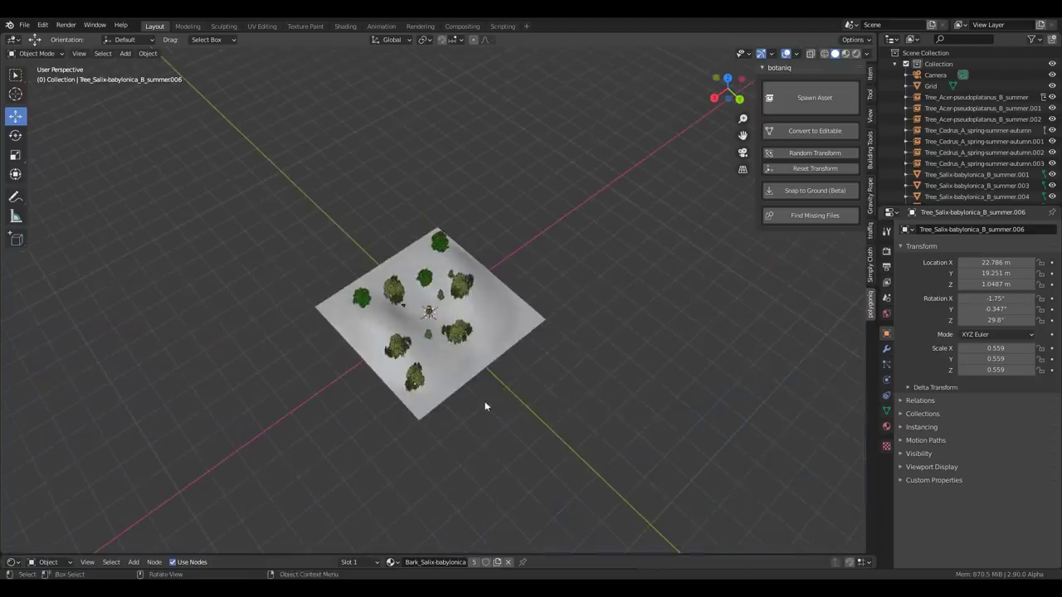
pyautogui.click(872, 160)
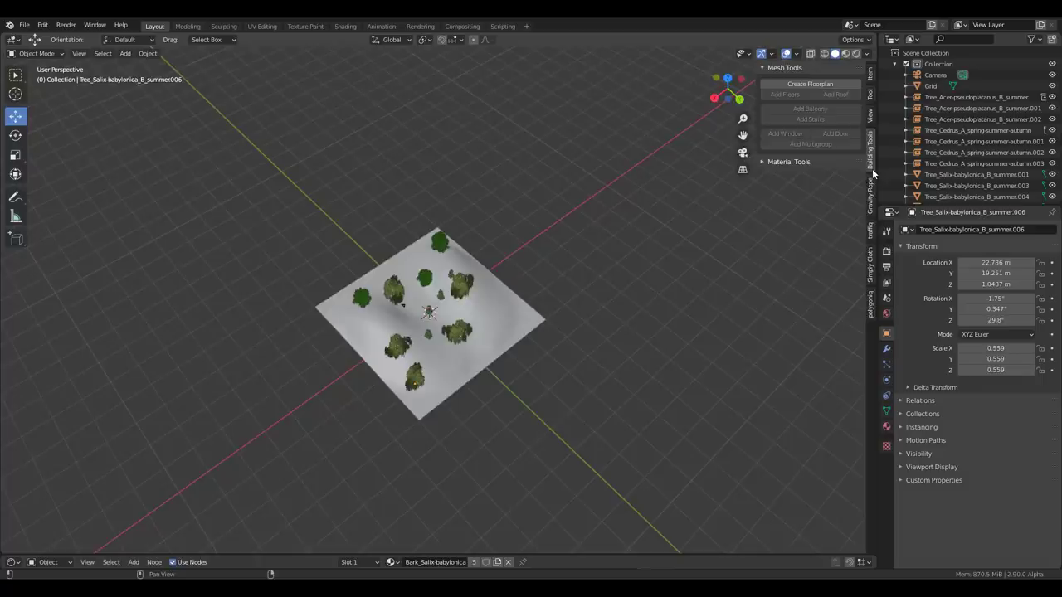